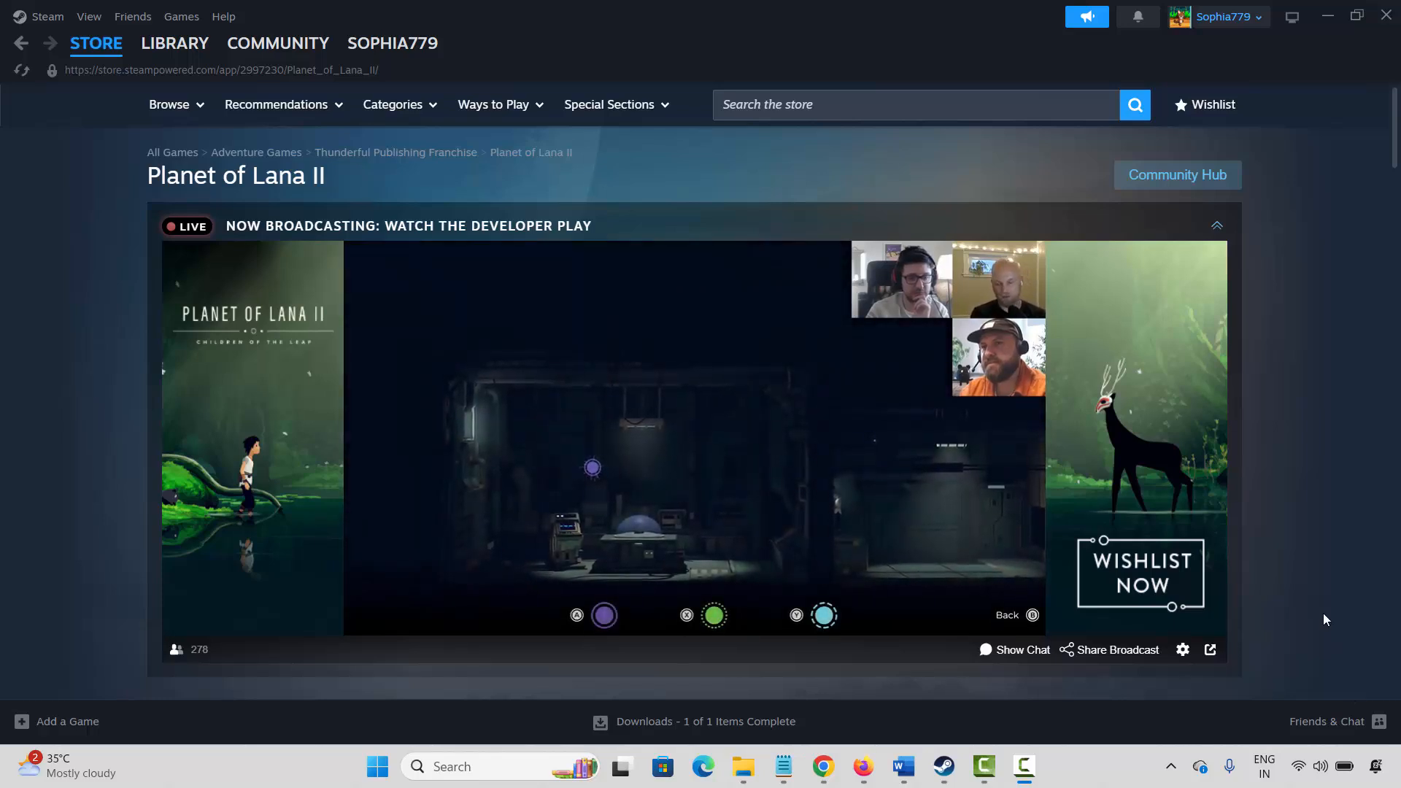
Examine the minimum and recommended system requirements on the Planet of Lana II store page.
{"action": "scroll", "coordinate": [1324, 616], "scroll_direction": "down", "scroll_amount": 1}
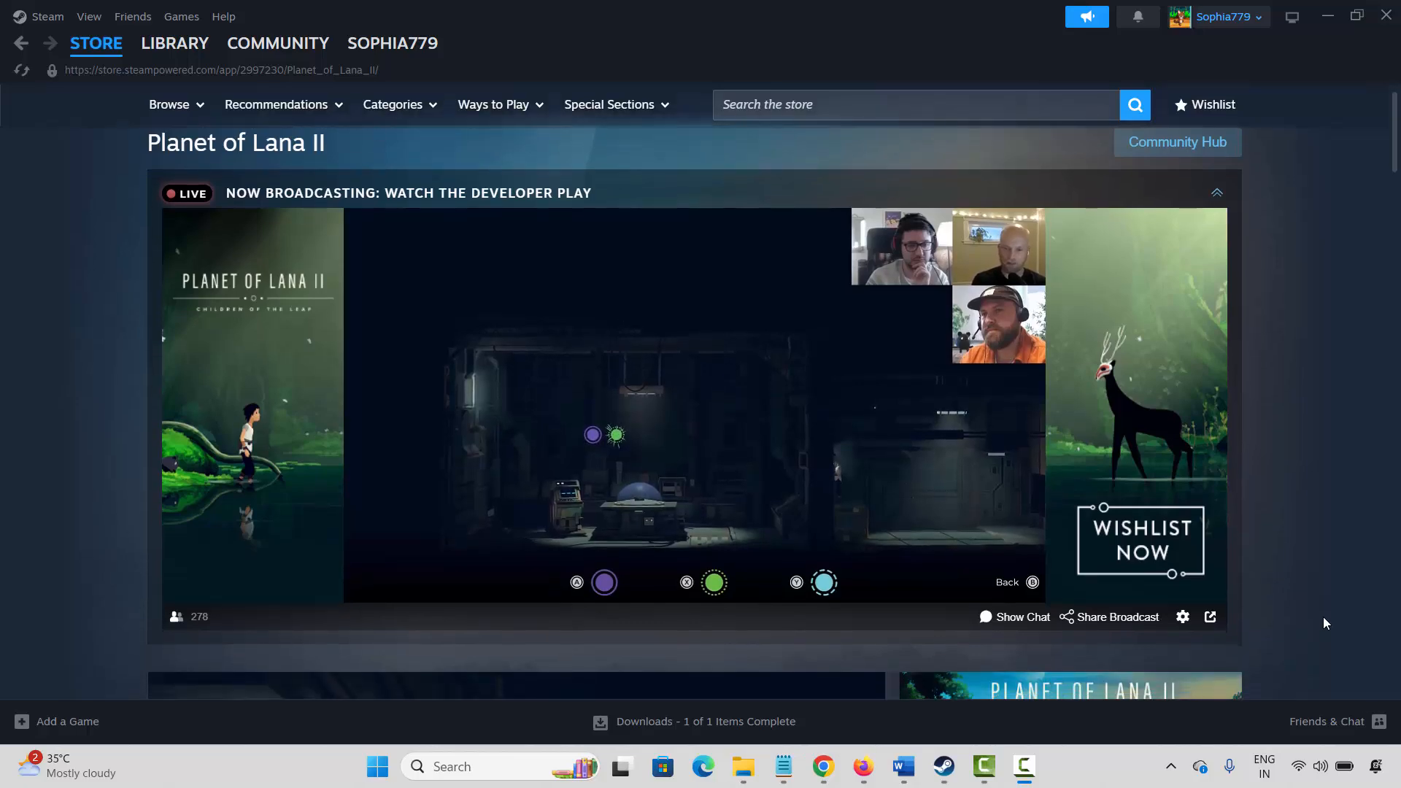
{"action": "scroll", "coordinate": [1326, 623], "scroll_direction": "down", "scroll_amount": 10}
{"action": "scroll", "coordinate": [1326, 623], "scroll_direction": "down", "scroll_amount": 15}
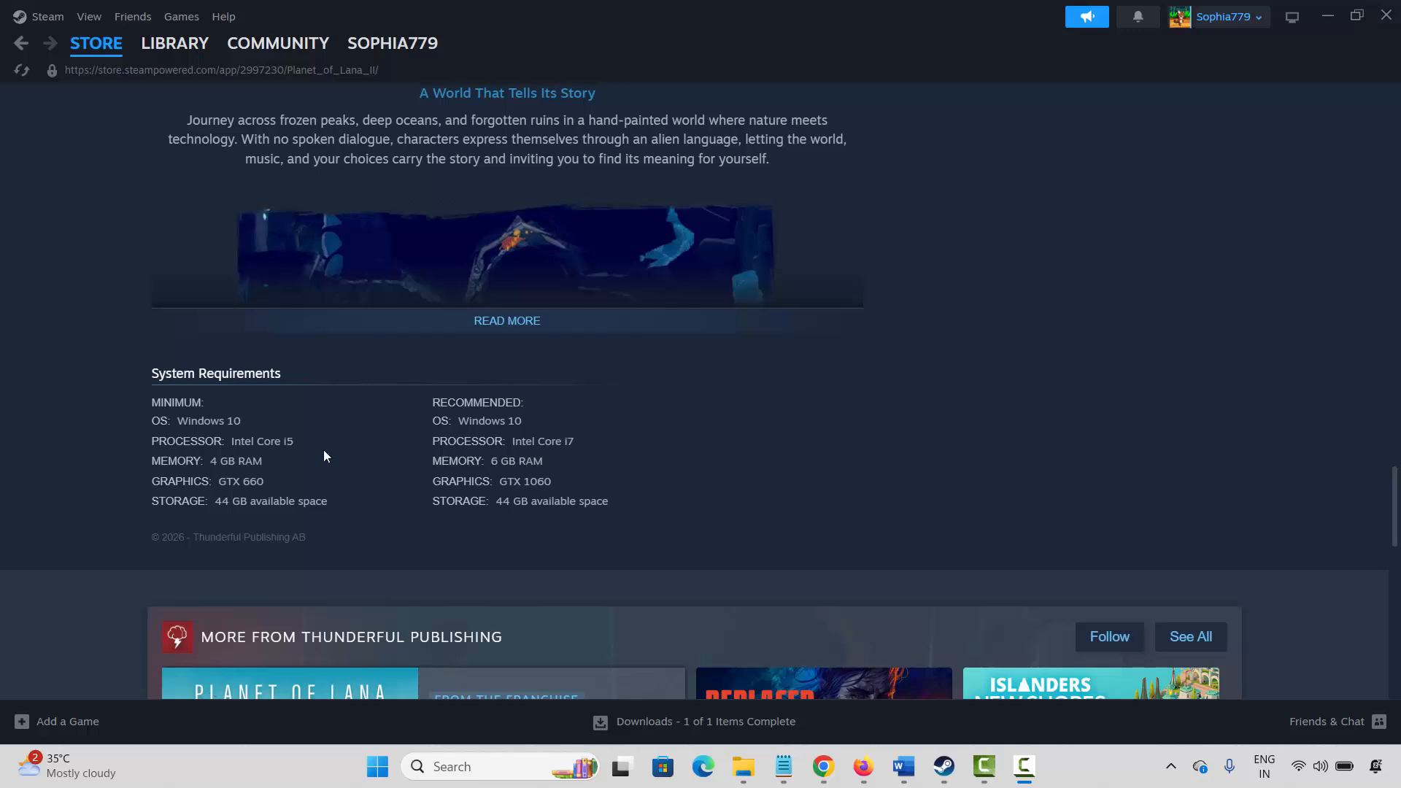
{"action": "left_click_drag", "start_coordinate": [232, 441], "coordinate": [508, 470]}
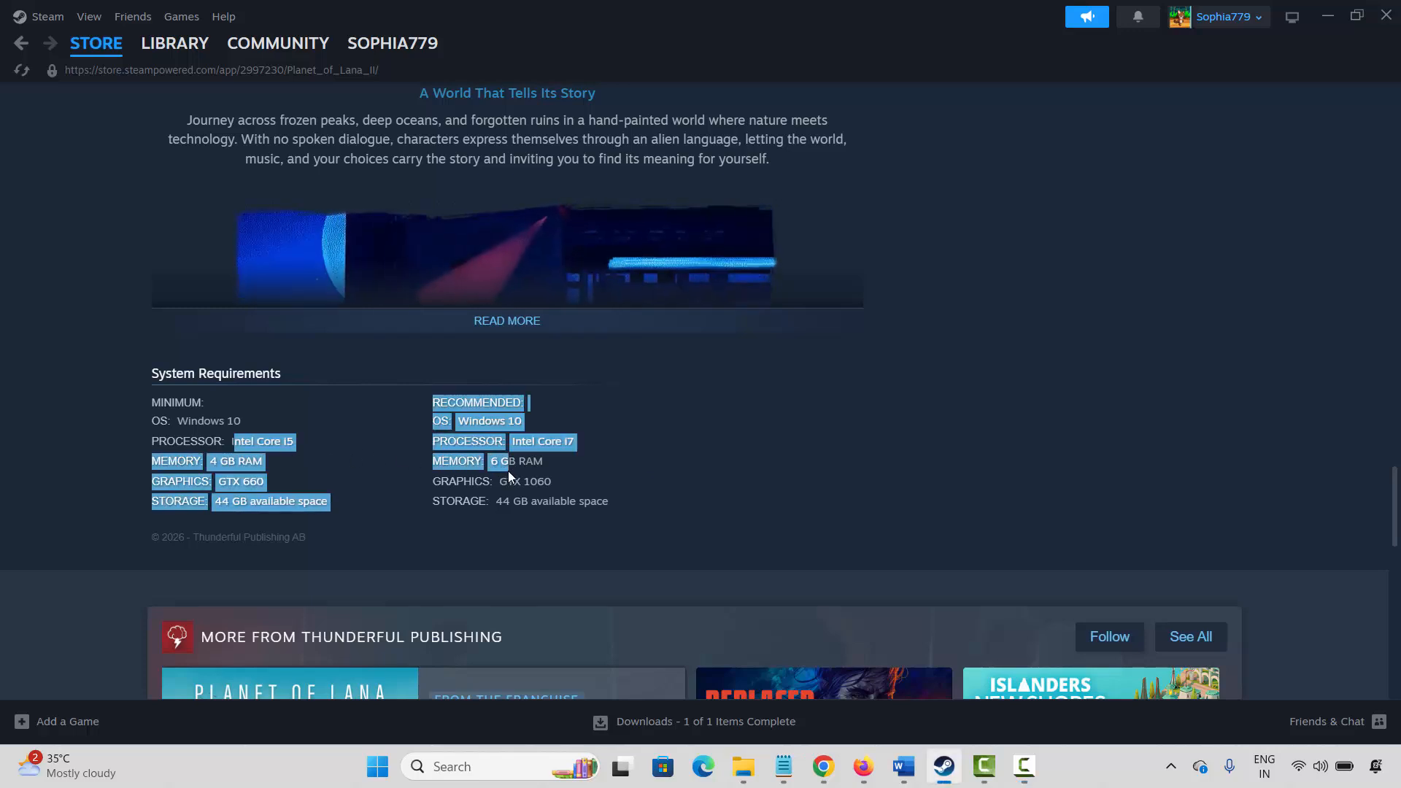
{"action": "left_click", "coordinate": [629, 481]}
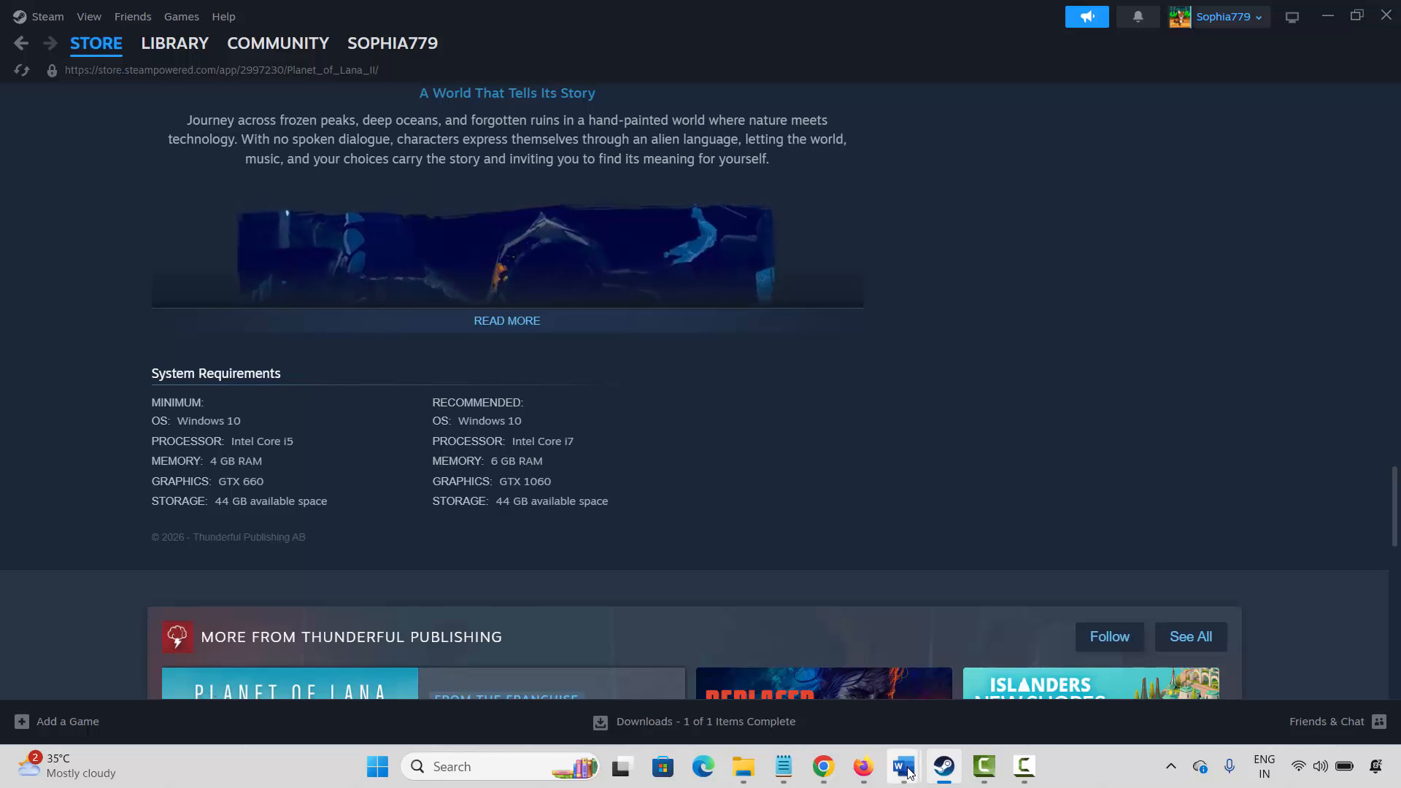
Switch to the Word document of fixes and select the heading "Method 2: Restart your PC/Steam".
{"action": "mouse_move", "coordinate": [908, 767]}
{"action": "left_click", "coordinate": [1001, 678]}
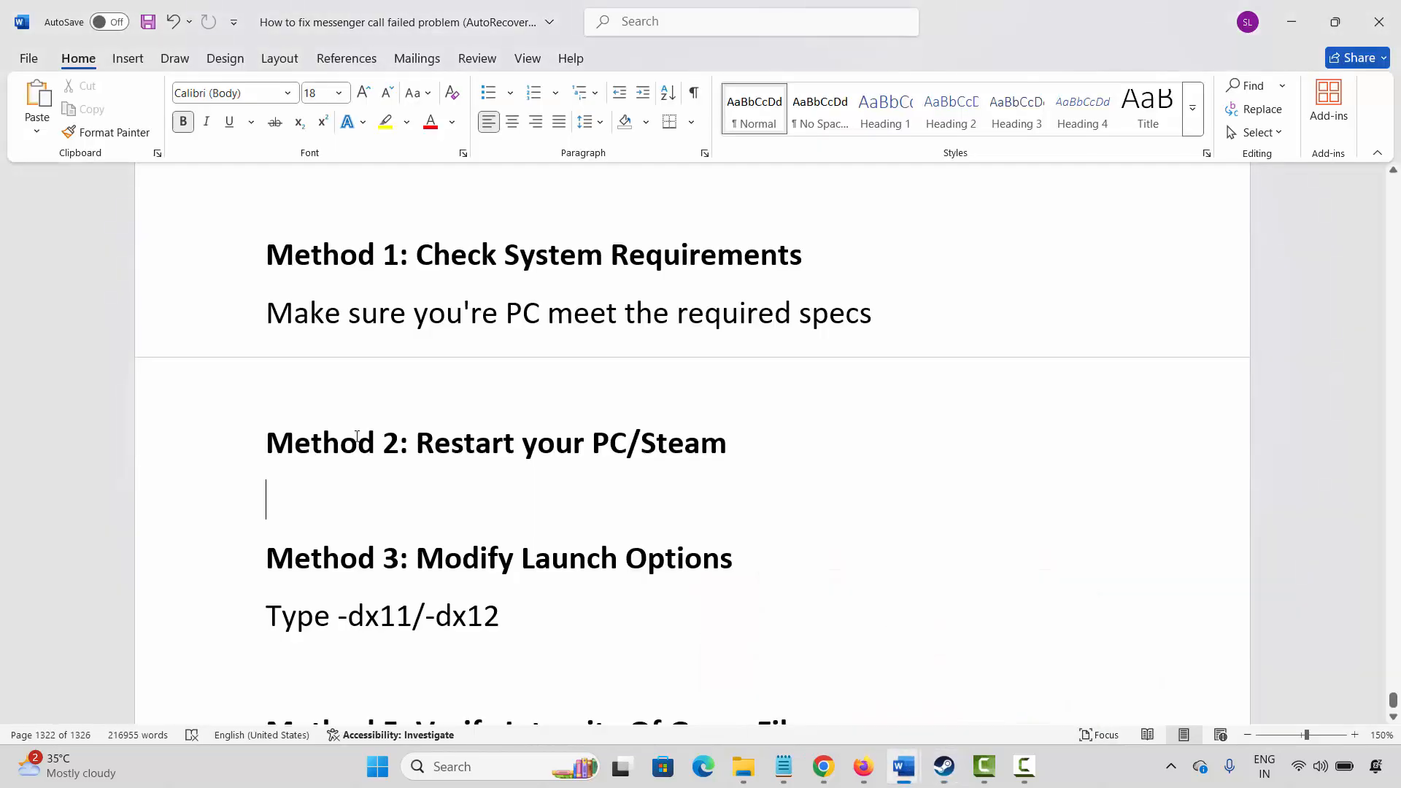
{"action": "left_click", "coordinate": [220, 456]}
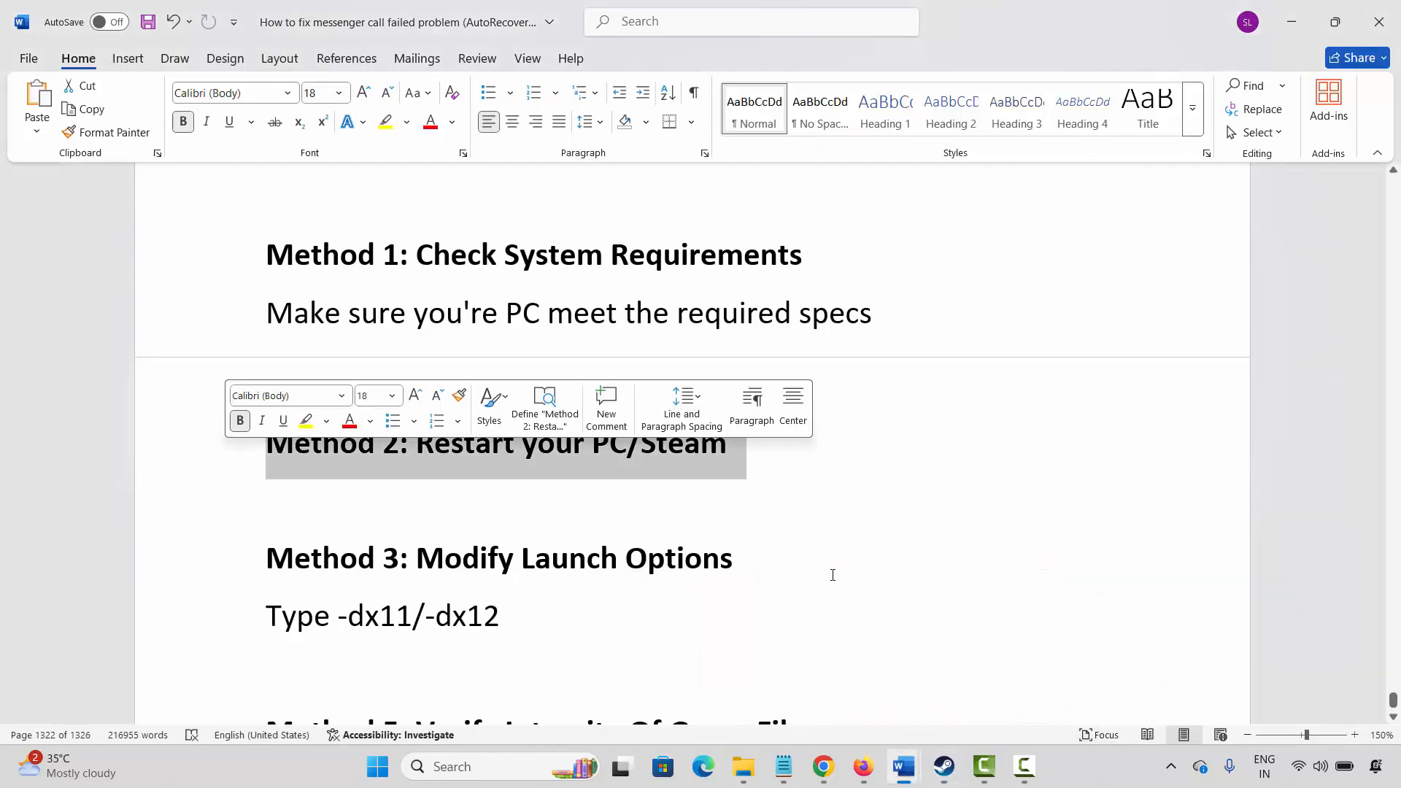
Switch to Steam, look at its main menu, and view the Windows power options without choosing one.
{"action": "left_click", "coordinate": [945, 768]}
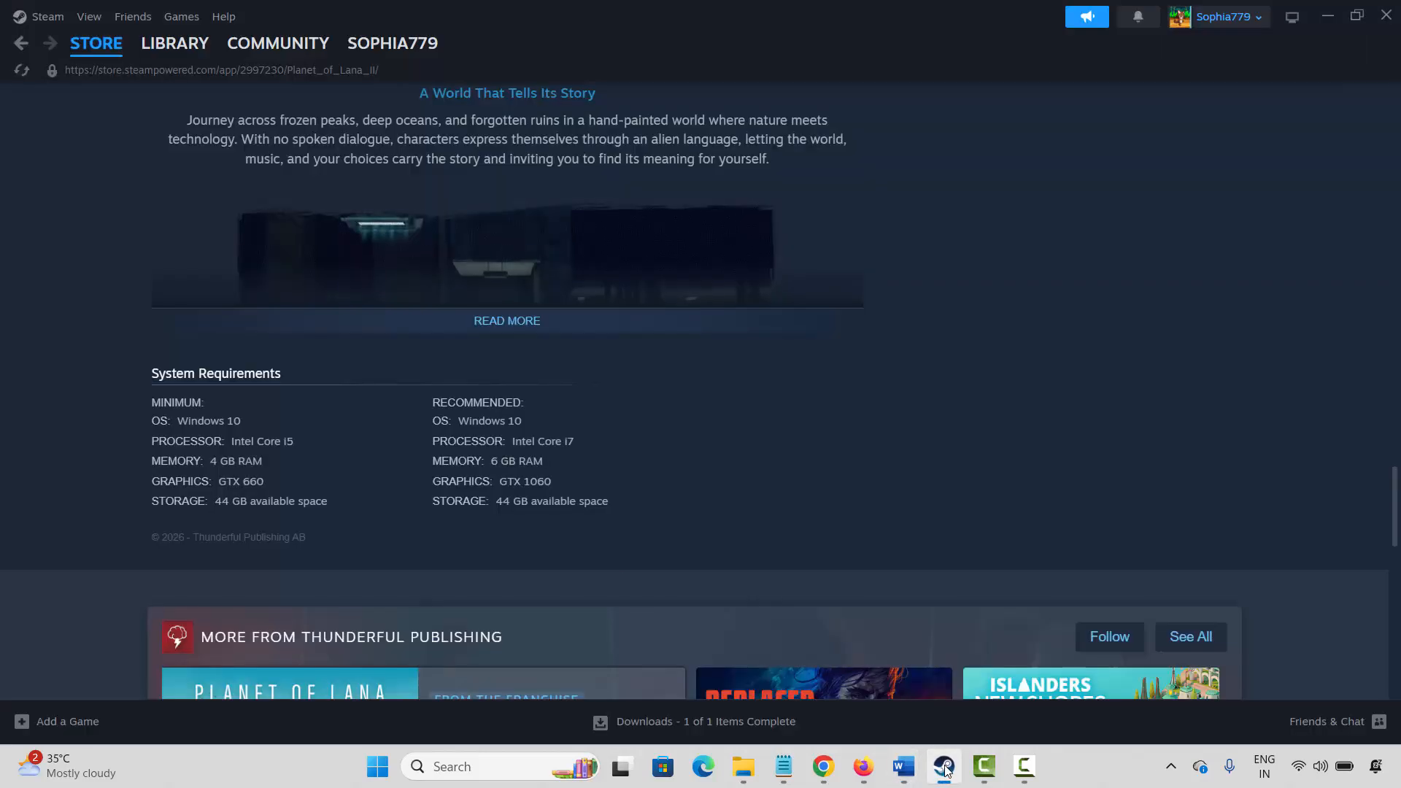
{"action": "left_click", "coordinate": [48, 17]}
{"action": "left_click", "coordinate": [95, 340]}
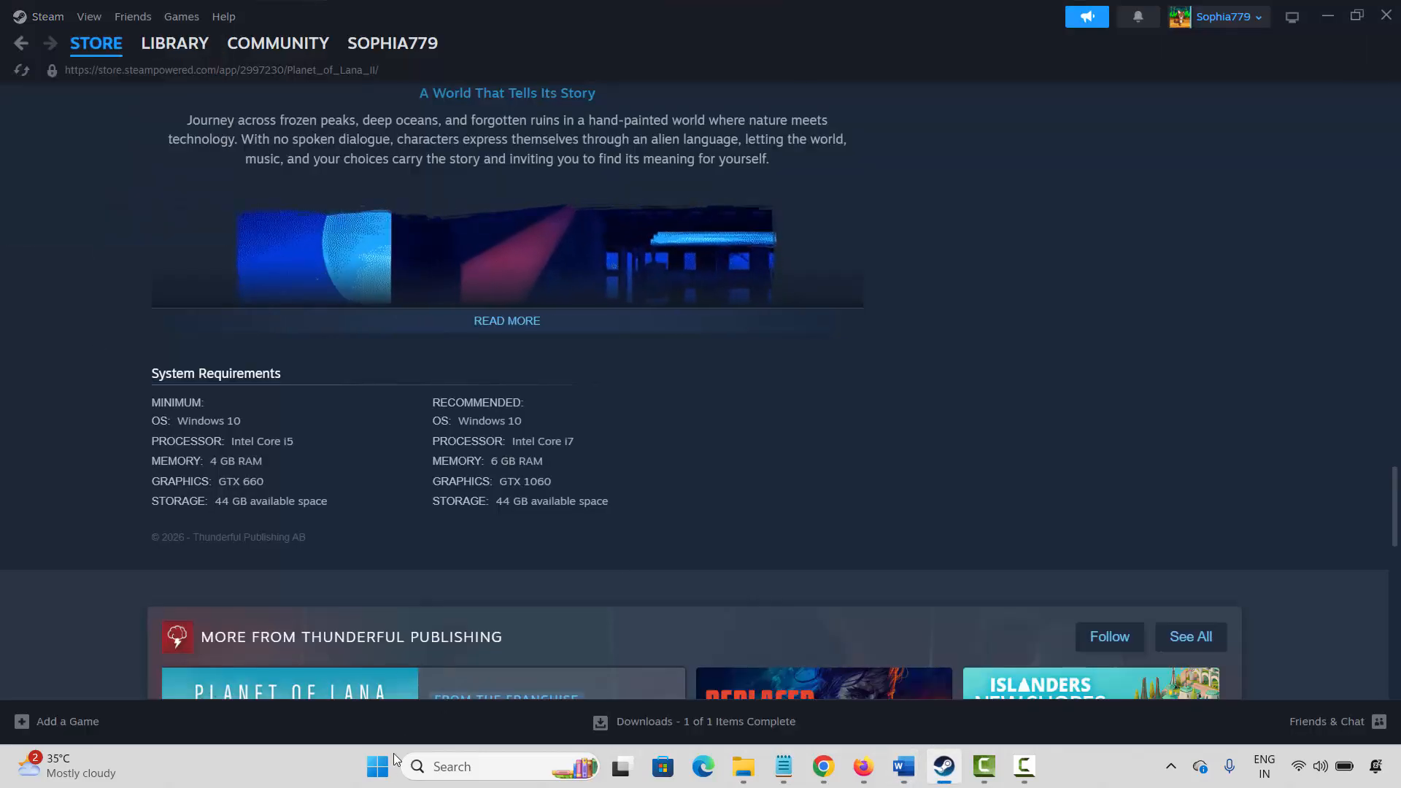
{"action": "left_click", "coordinate": [378, 766]}
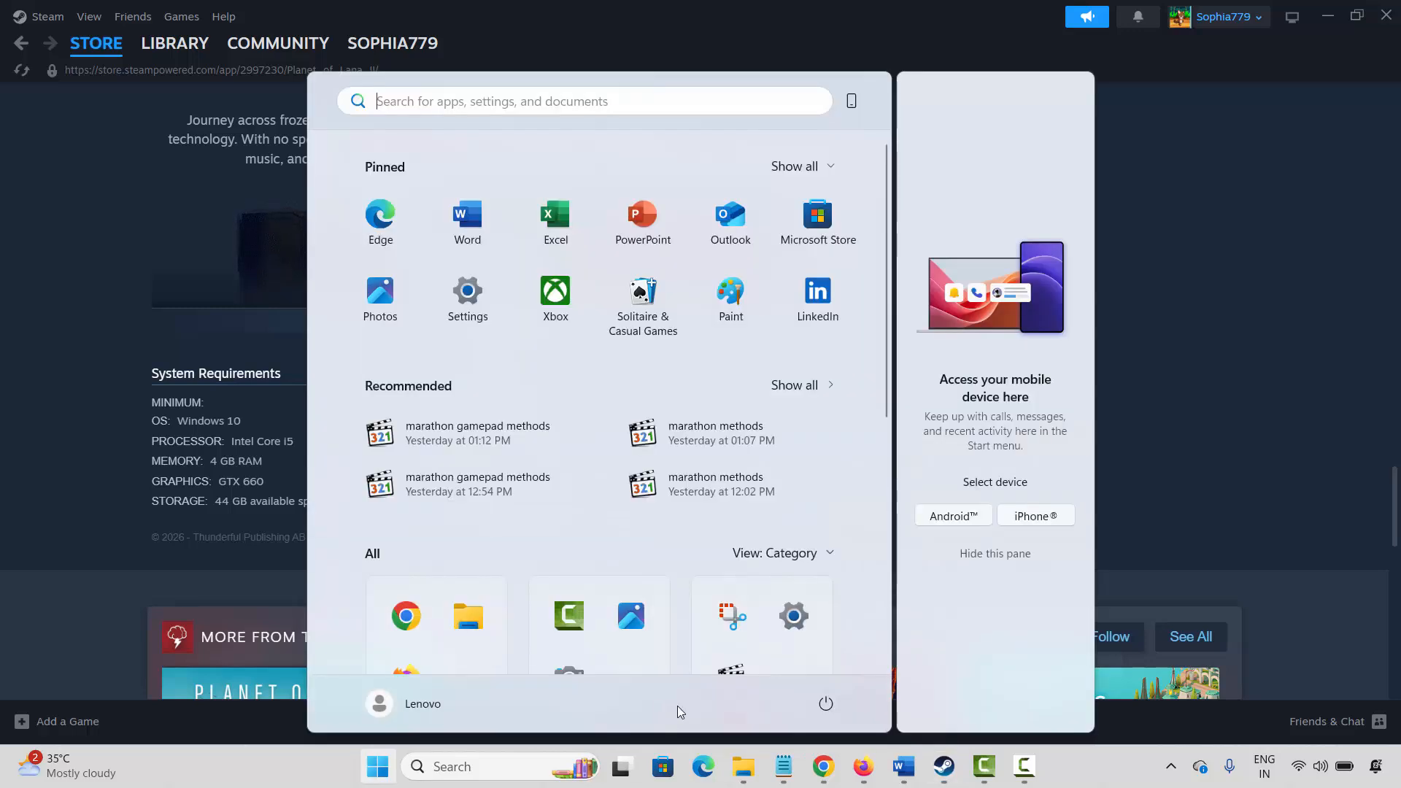
{"action": "left_click", "coordinate": [823, 702]}
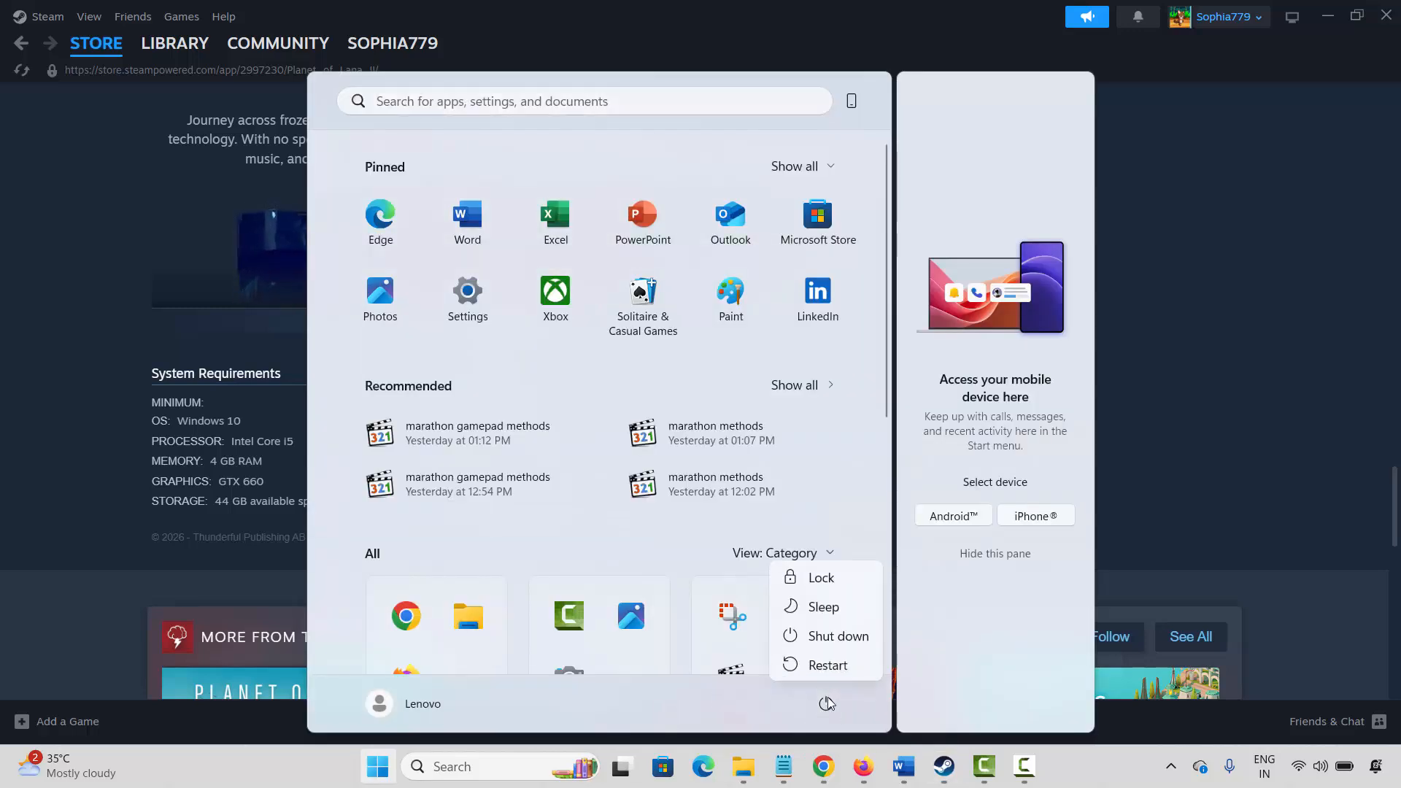
{"action": "left_click", "coordinate": [1166, 484]}
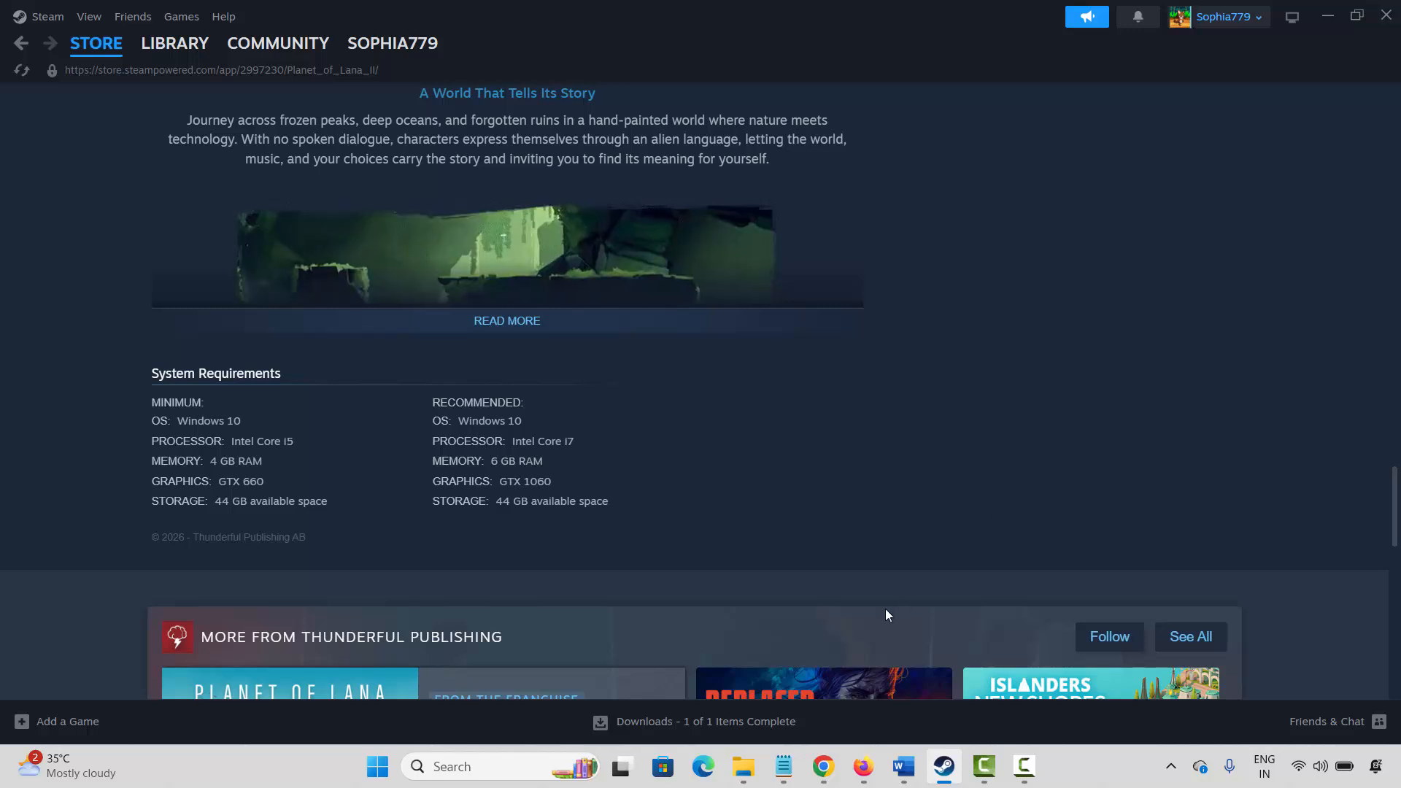
Switch to the Word document of fixes and select the heading "Method 3: Modify Launch Options".
{"action": "mouse_move", "coordinate": [903, 766]}
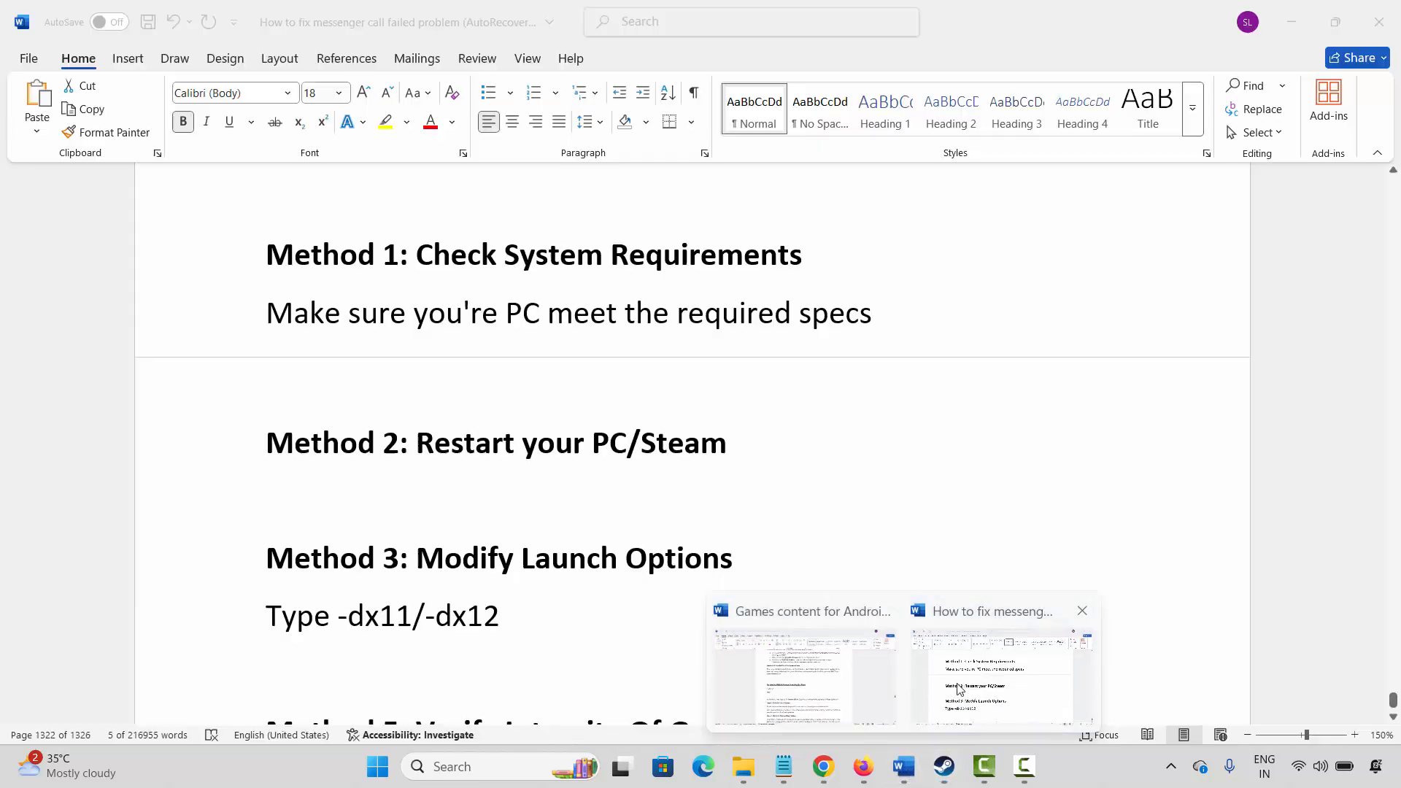
{"action": "left_click", "coordinate": [959, 690]}
{"action": "left_click", "coordinate": [248, 567]}
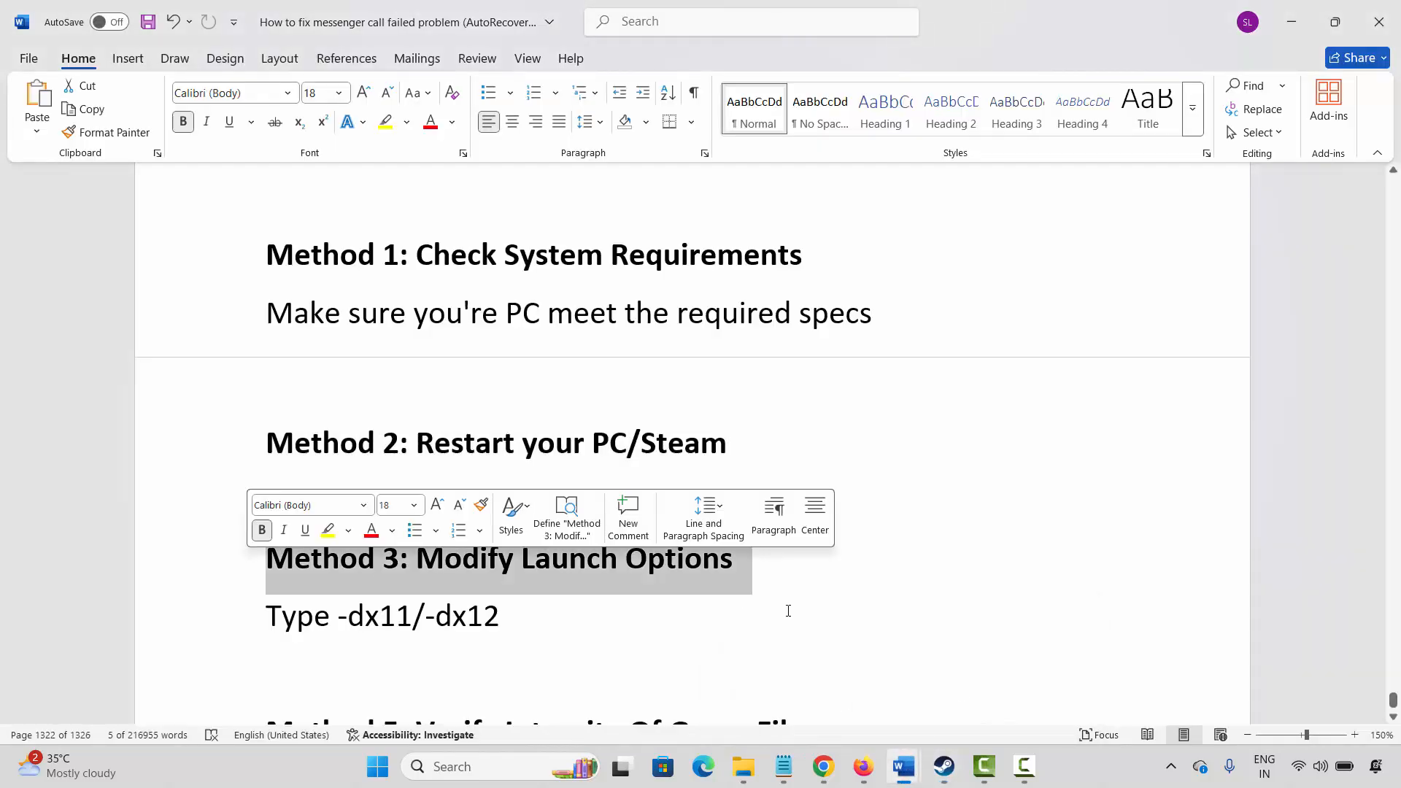
Switch to Steam, view the launch options in the Planet of Lana II Demo properties, and close the properties.
{"action": "left_click", "coordinate": [944, 766]}
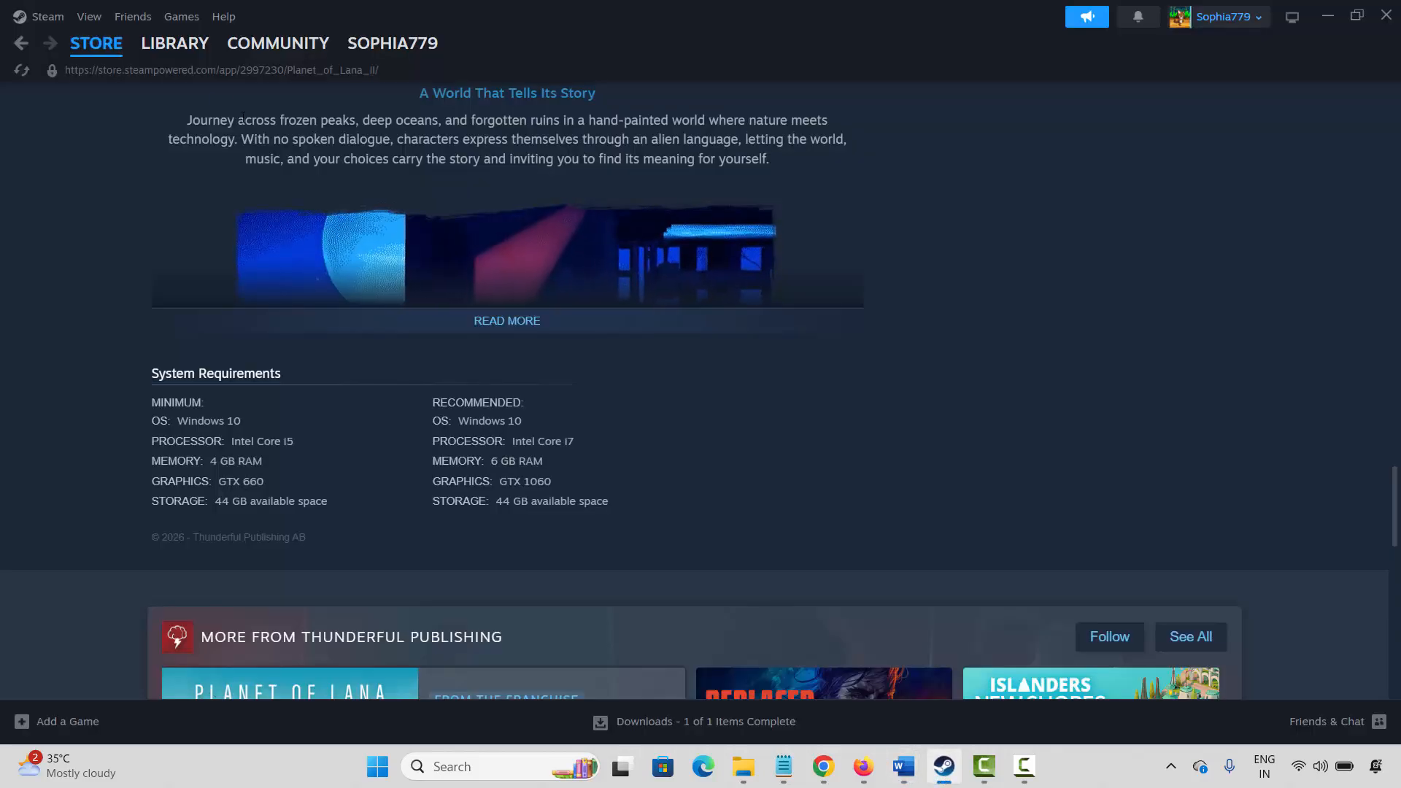
{"action": "left_click", "coordinate": [170, 54]}
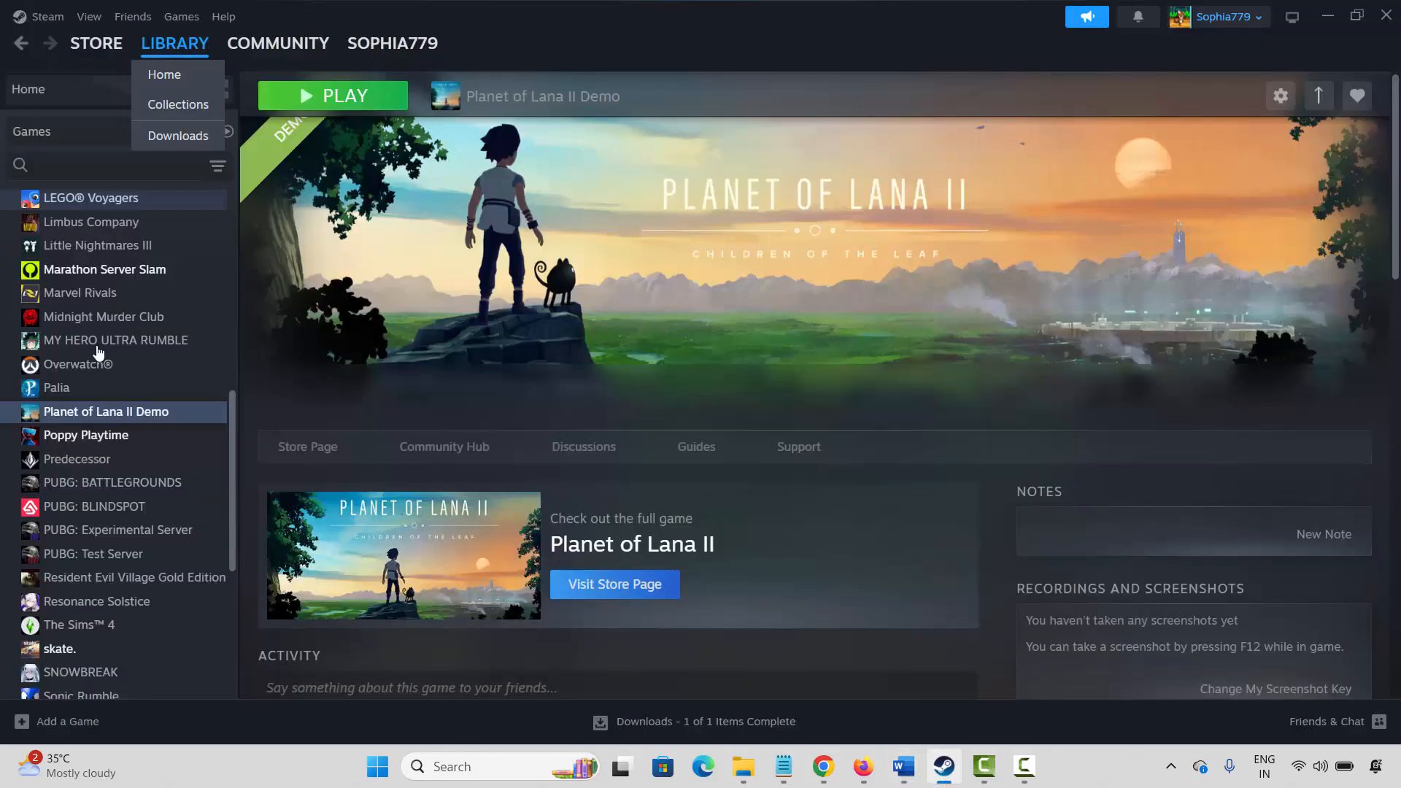
{"action": "right_click", "coordinate": [82, 416]}
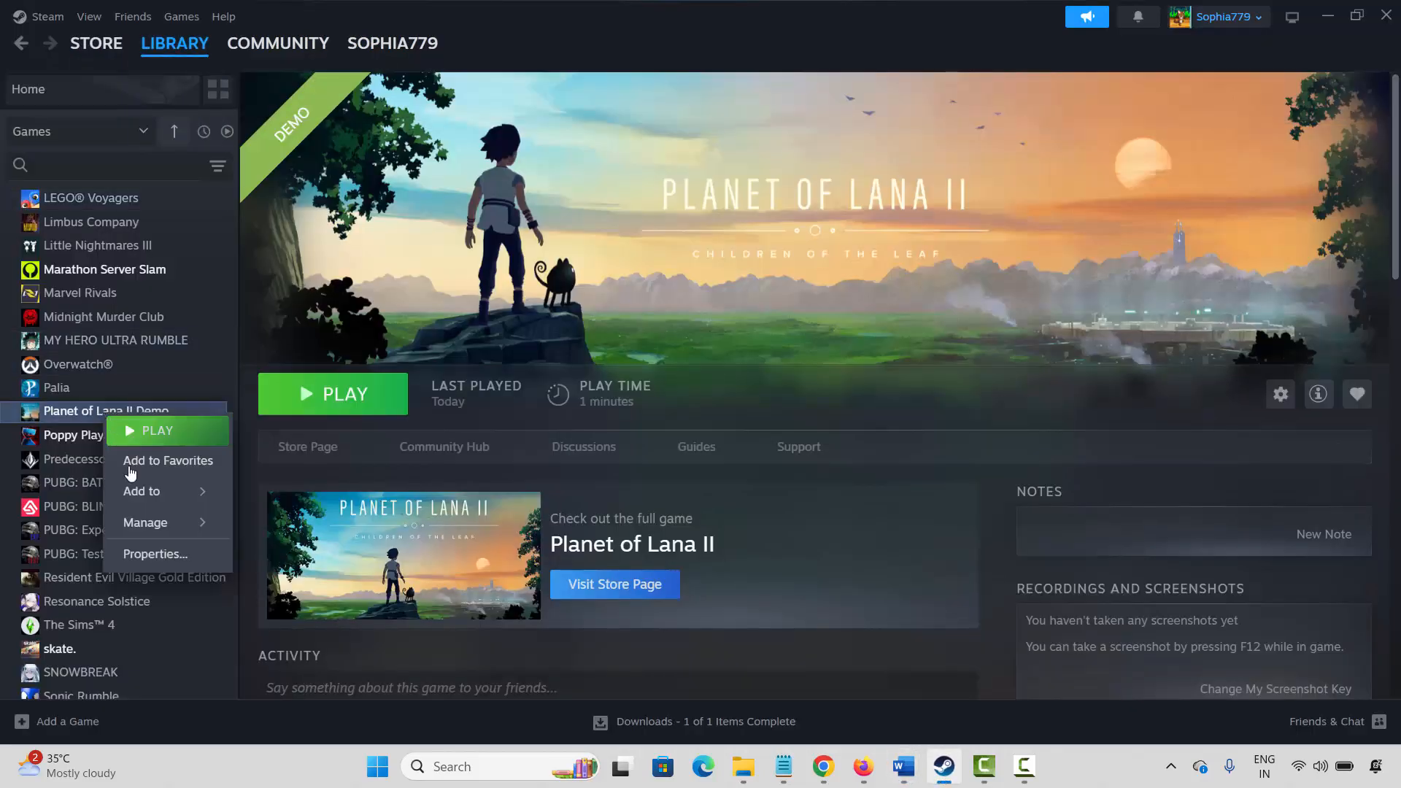
{"action": "left_click", "coordinate": [173, 573]}
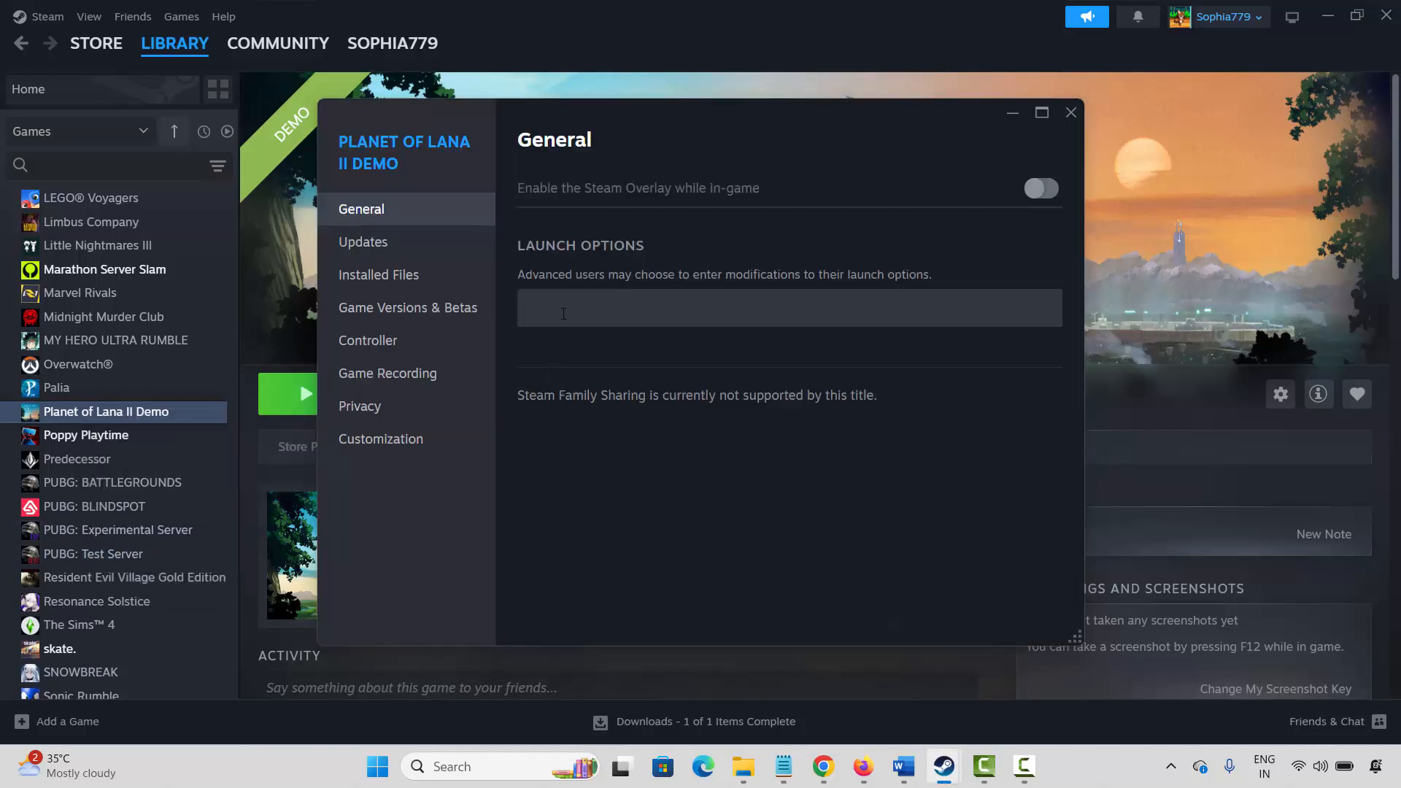
{"action": "left_click", "coordinate": [559, 313]}
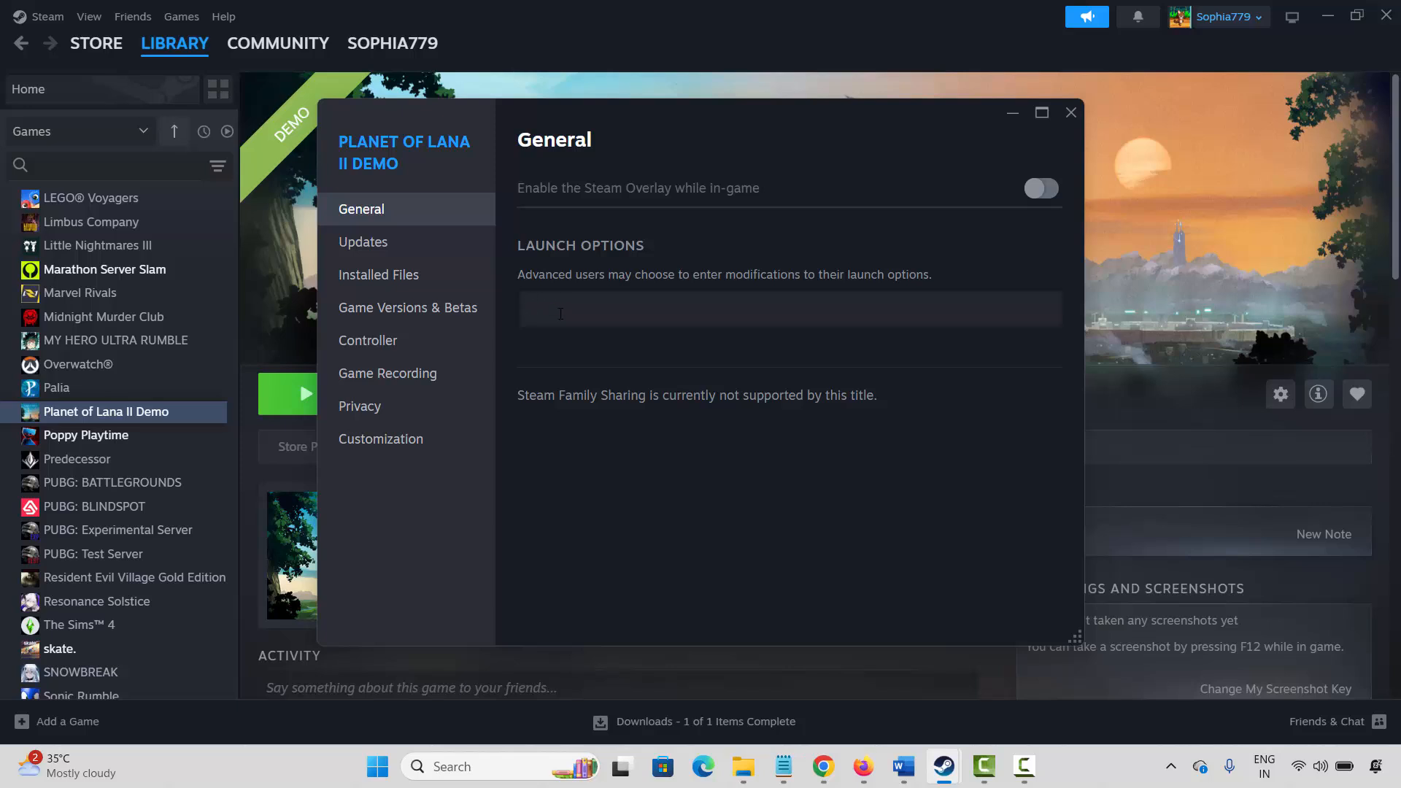
{"action": "left_click", "coordinate": [1071, 112]}
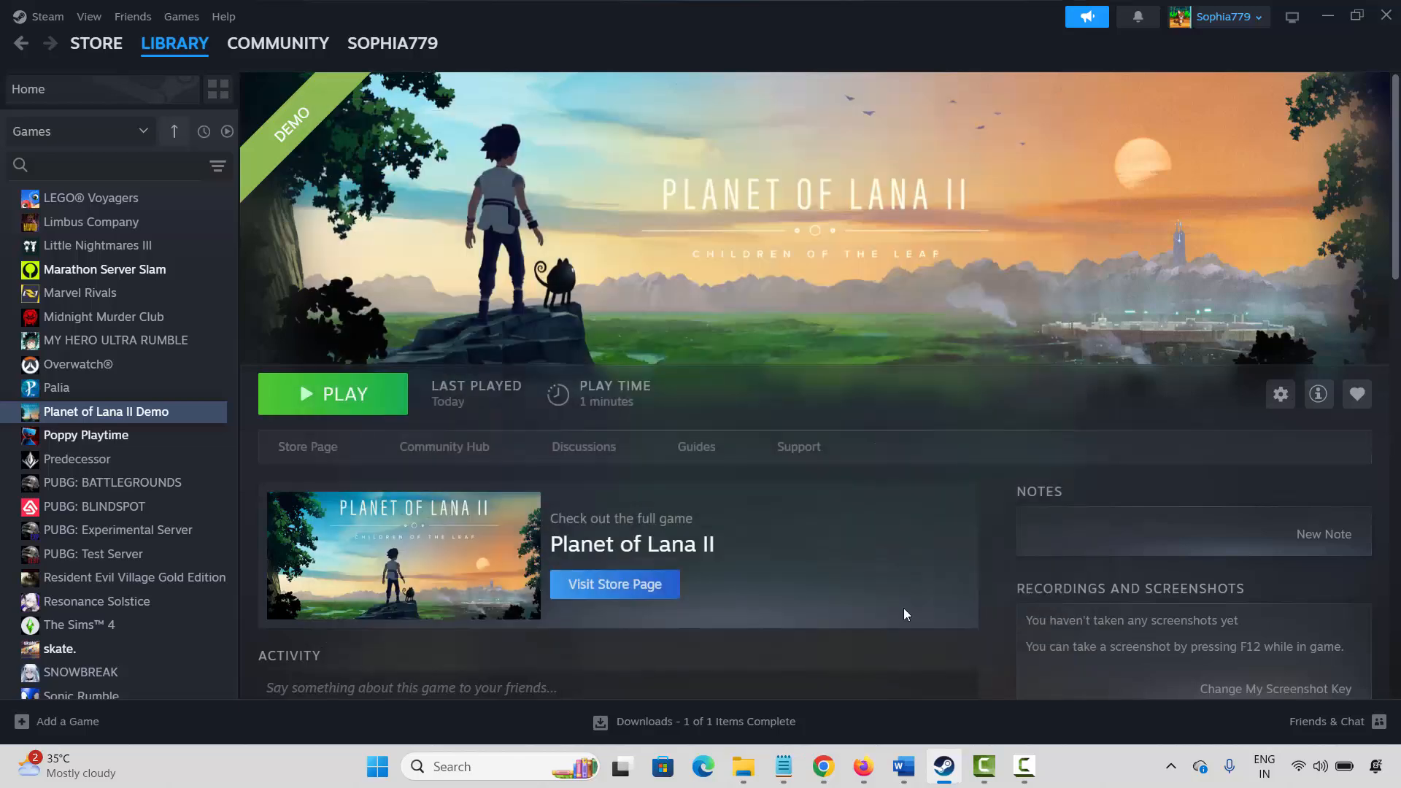
Switch to the Word document and go to the heading "Method 5: Verify Integrity Of Game Files".
{"action": "left_click", "coordinate": [903, 766]}
{"action": "scroll", "coordinate": [465, 524], "scroll_direction": "down", "scroll_amount": 3}
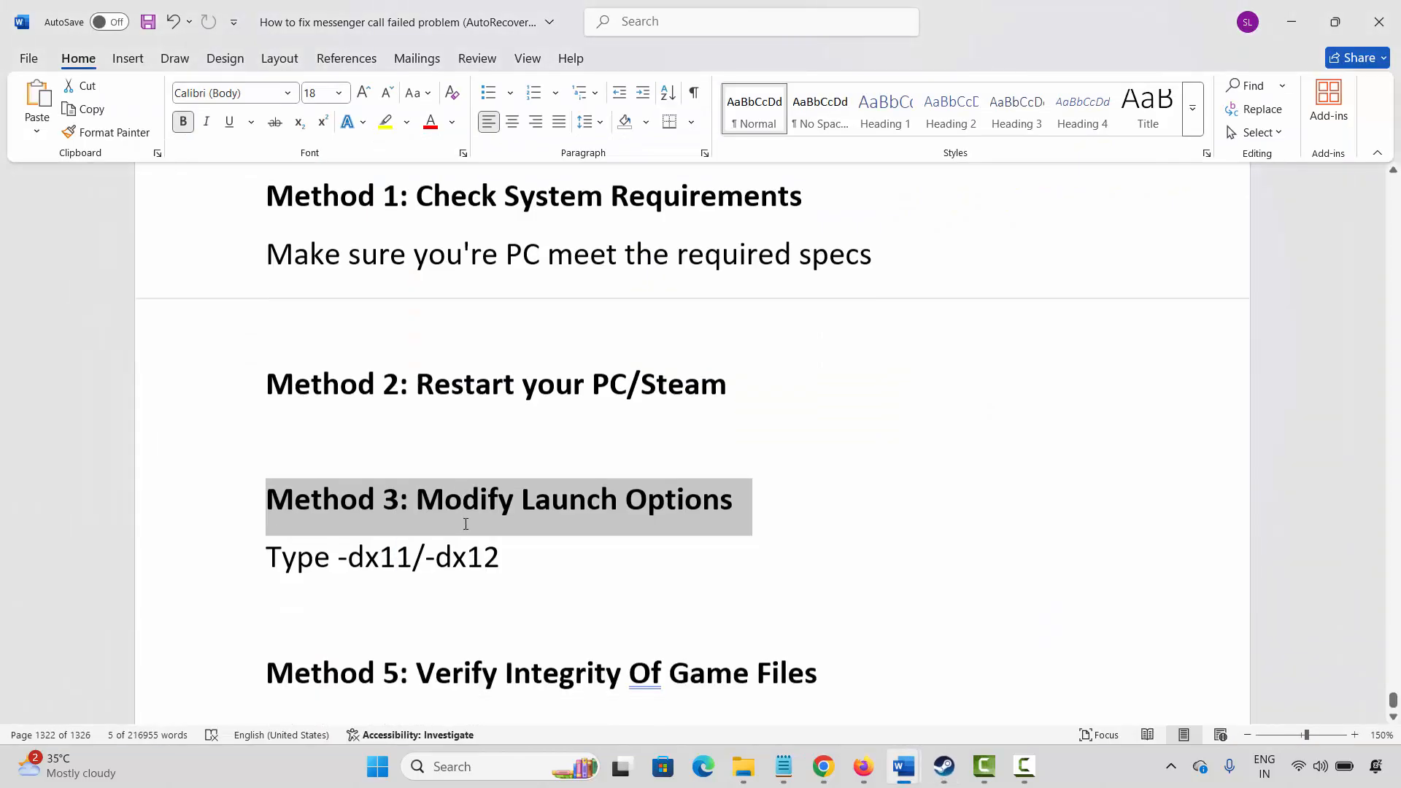
{"action": "scroll", "coordinate": [466, 524], "scroll_direction": "up", "scroll_amount": 1}
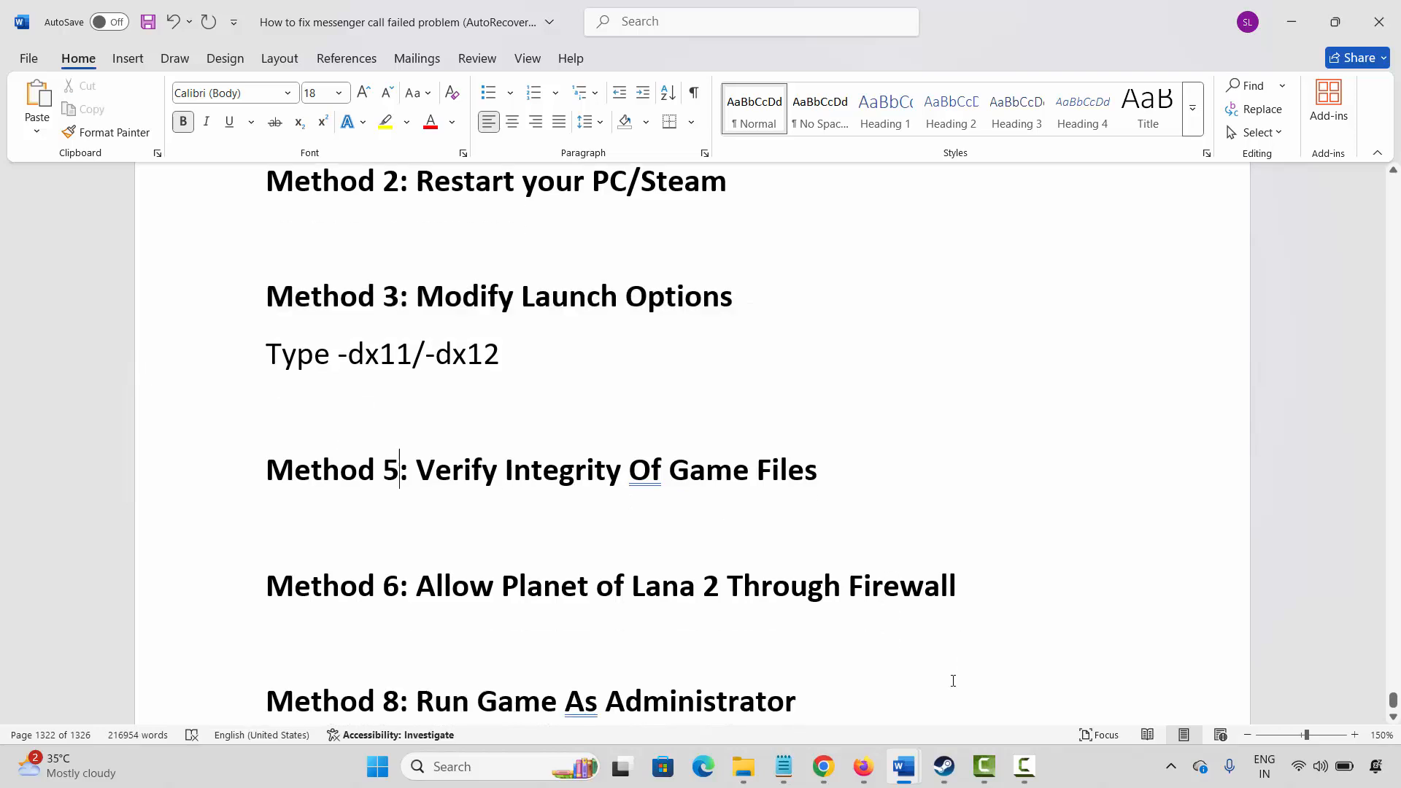
Switch to Steam, view the Installed Files properties of Planet of Lana II Demo with the integrity verification option, and close them.
{"action": "left_click", "coordinate": [944, 767]}
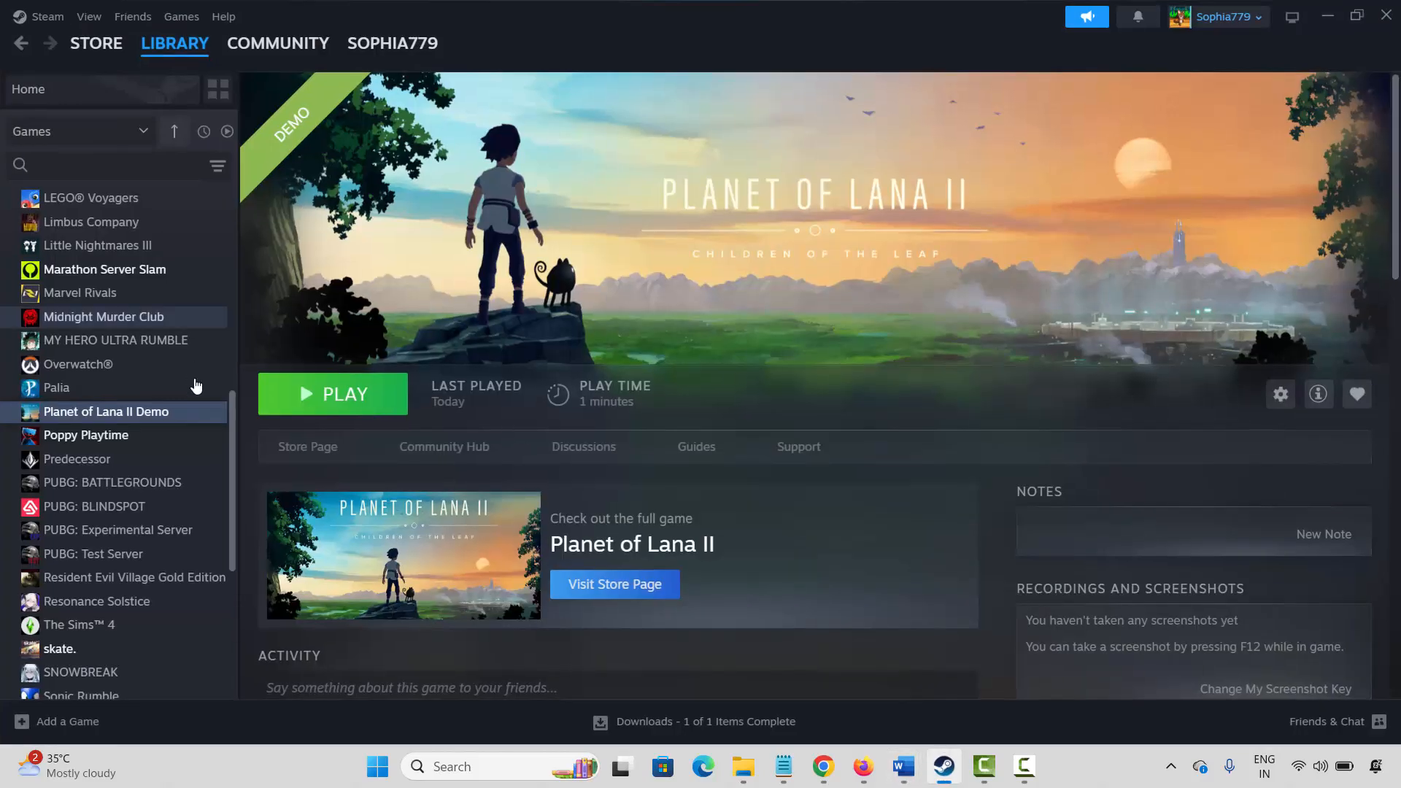
{"action": "right_click", "coordinate": [114, 410]}
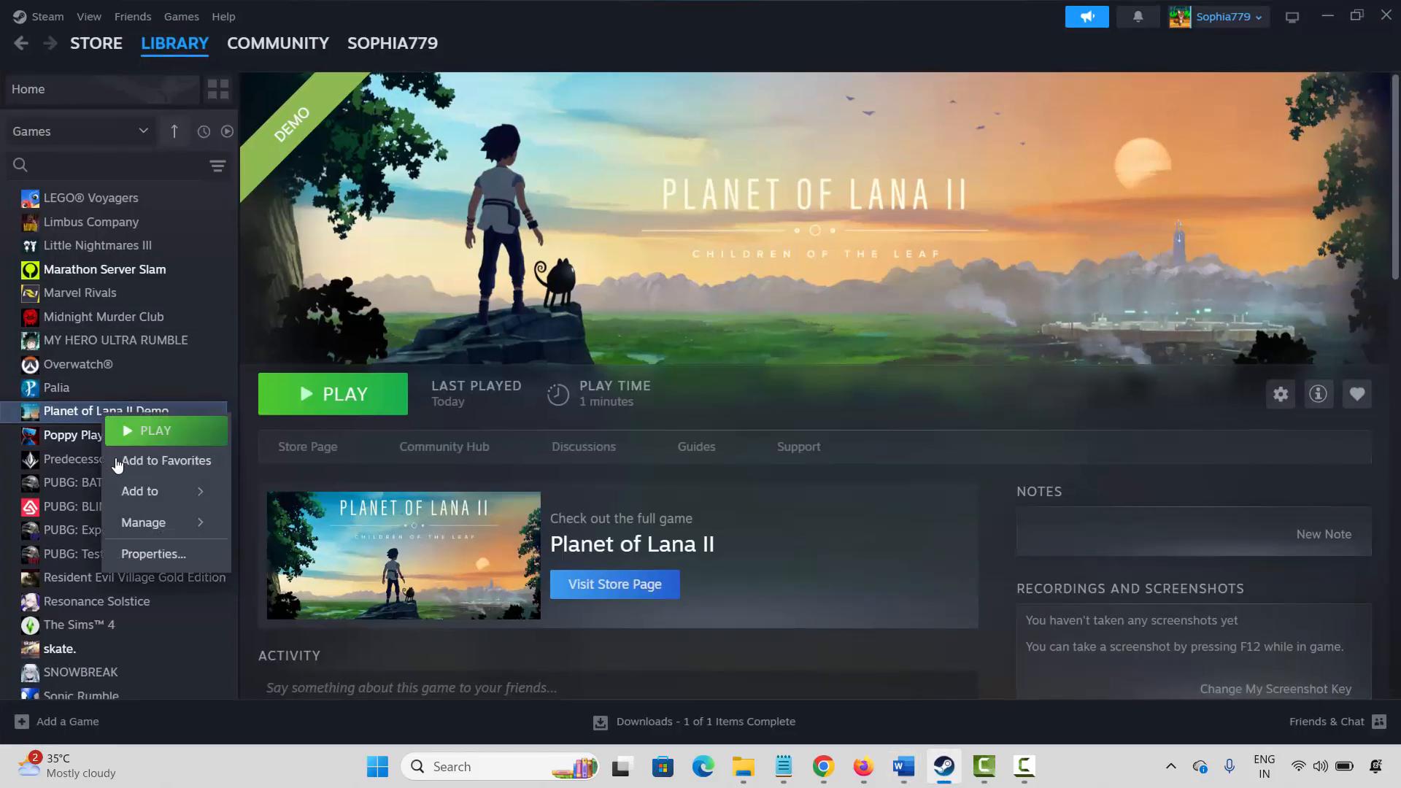
{"action": "left_click", "coordinate": [171, 556]}
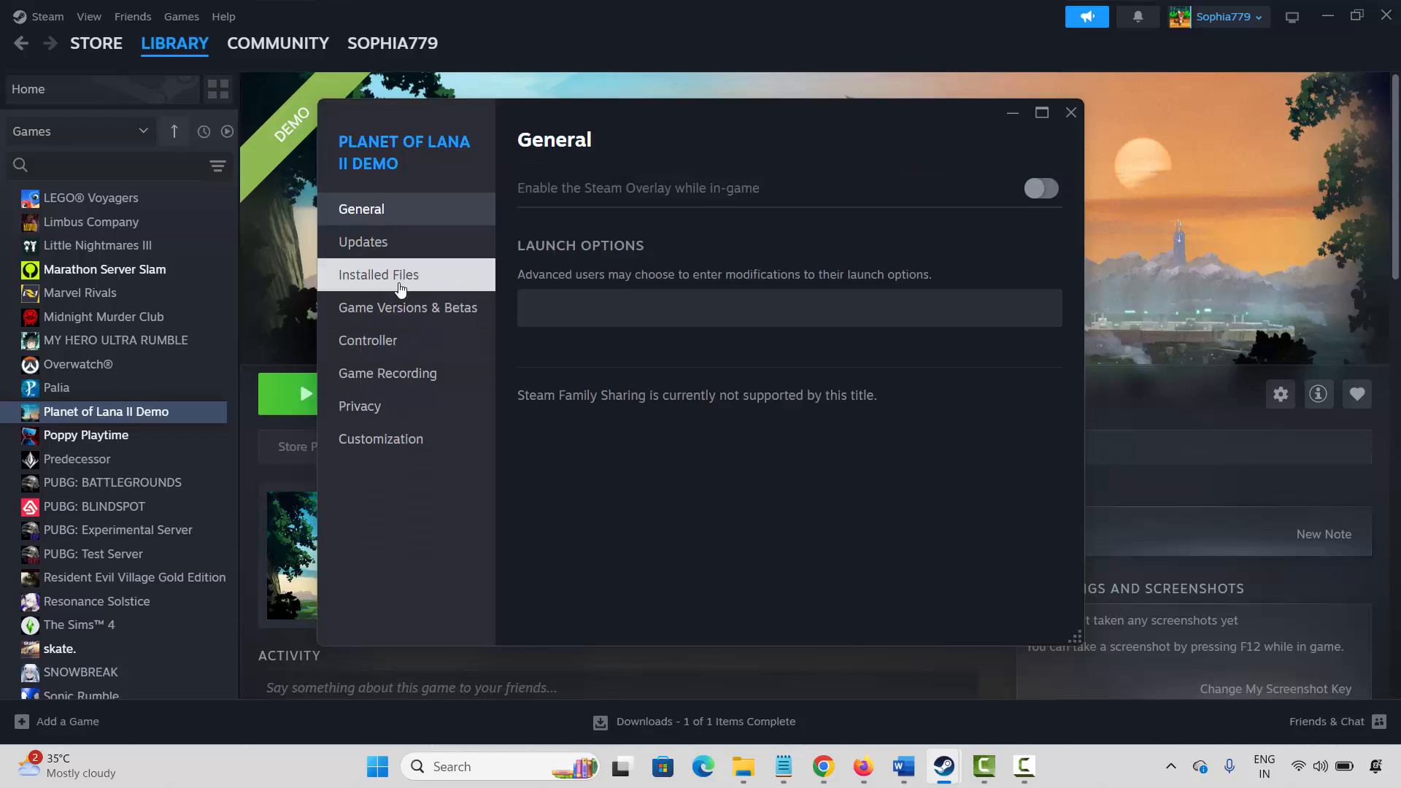
{"action": "left_click", "coordinate": [401, 289]}
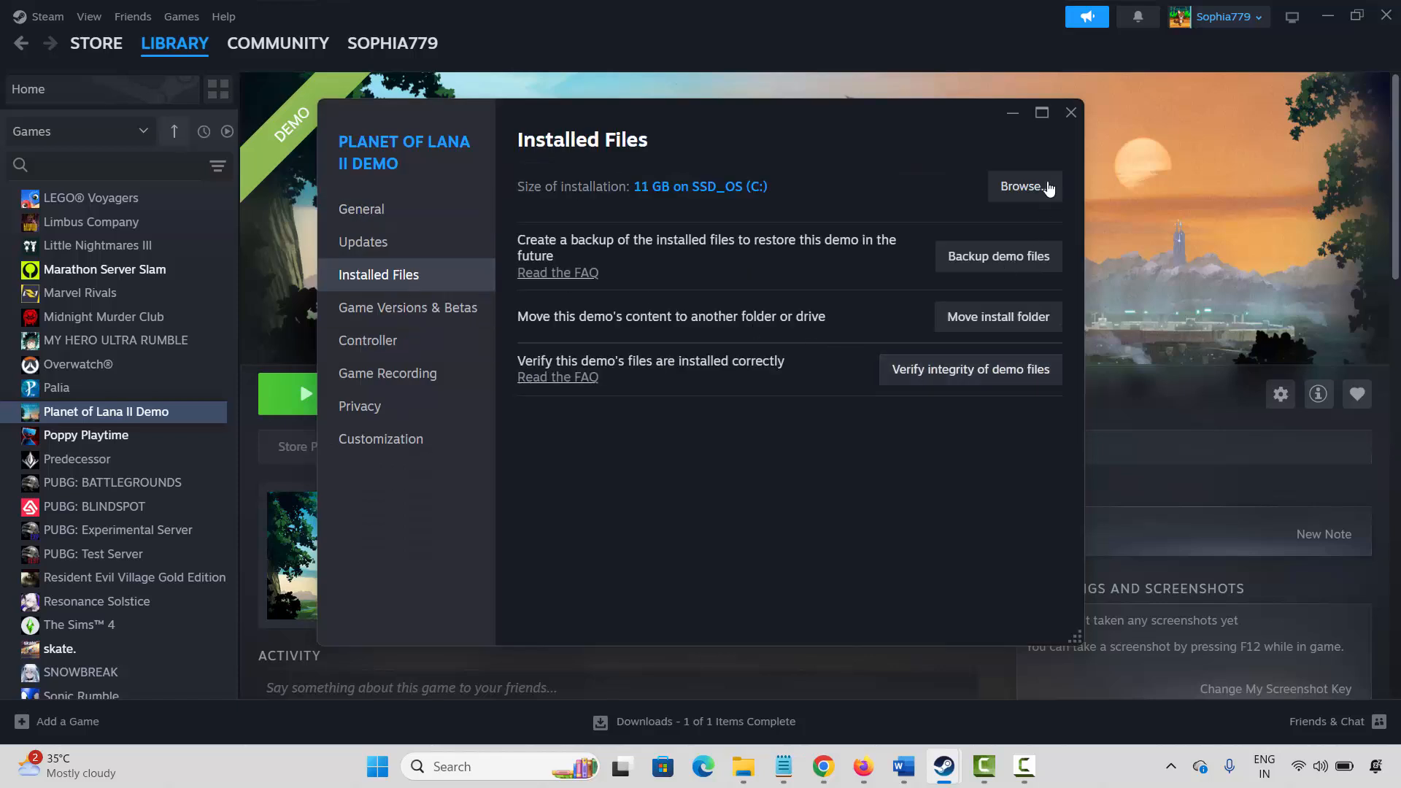
{"action": "left_click", "coordinate": [1067, 116]}
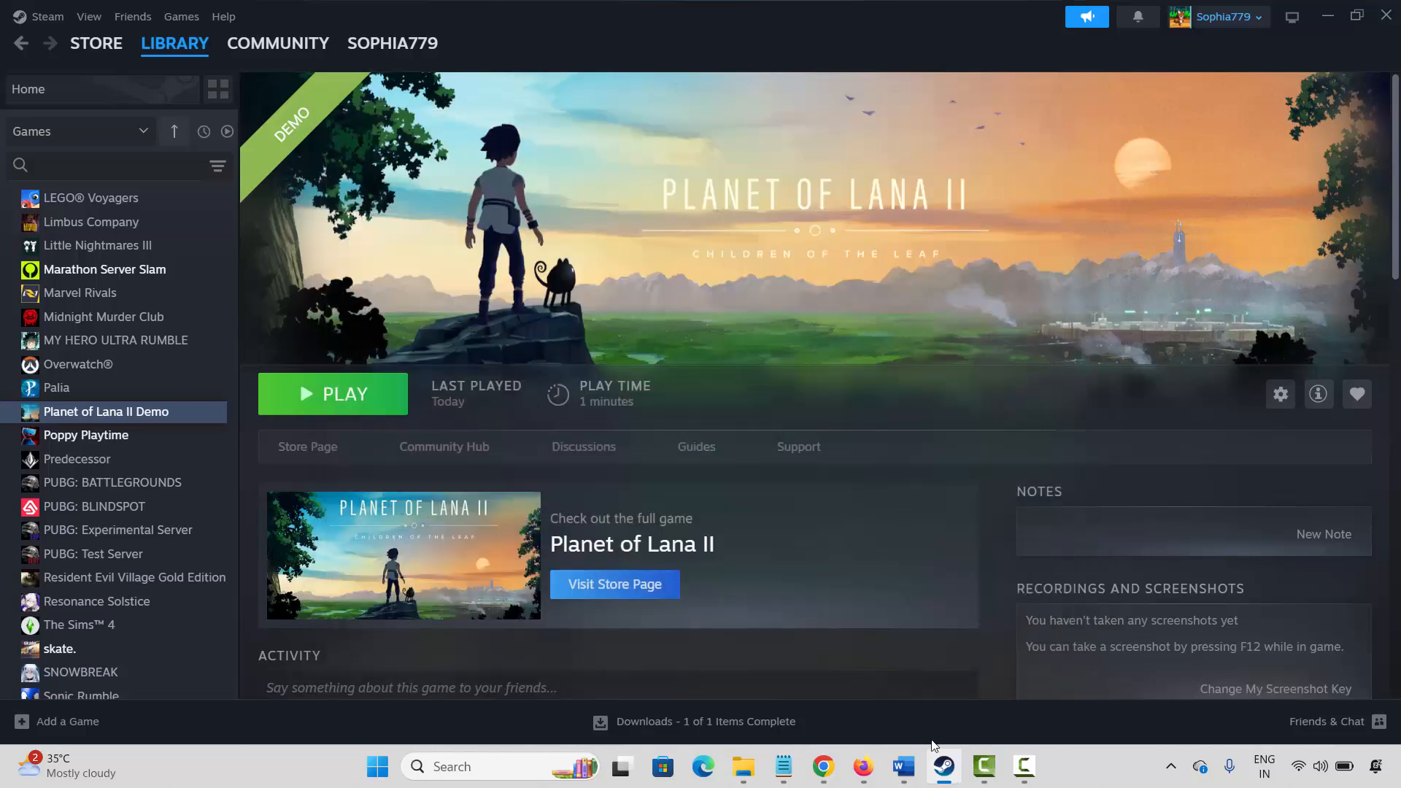
Return to the Word document and highlight the heading "Method 6: Allow Planet of Lana 2 Through Firewall", then clear the selection.
{"action": "left_click", "coordinate": [943, 766]}
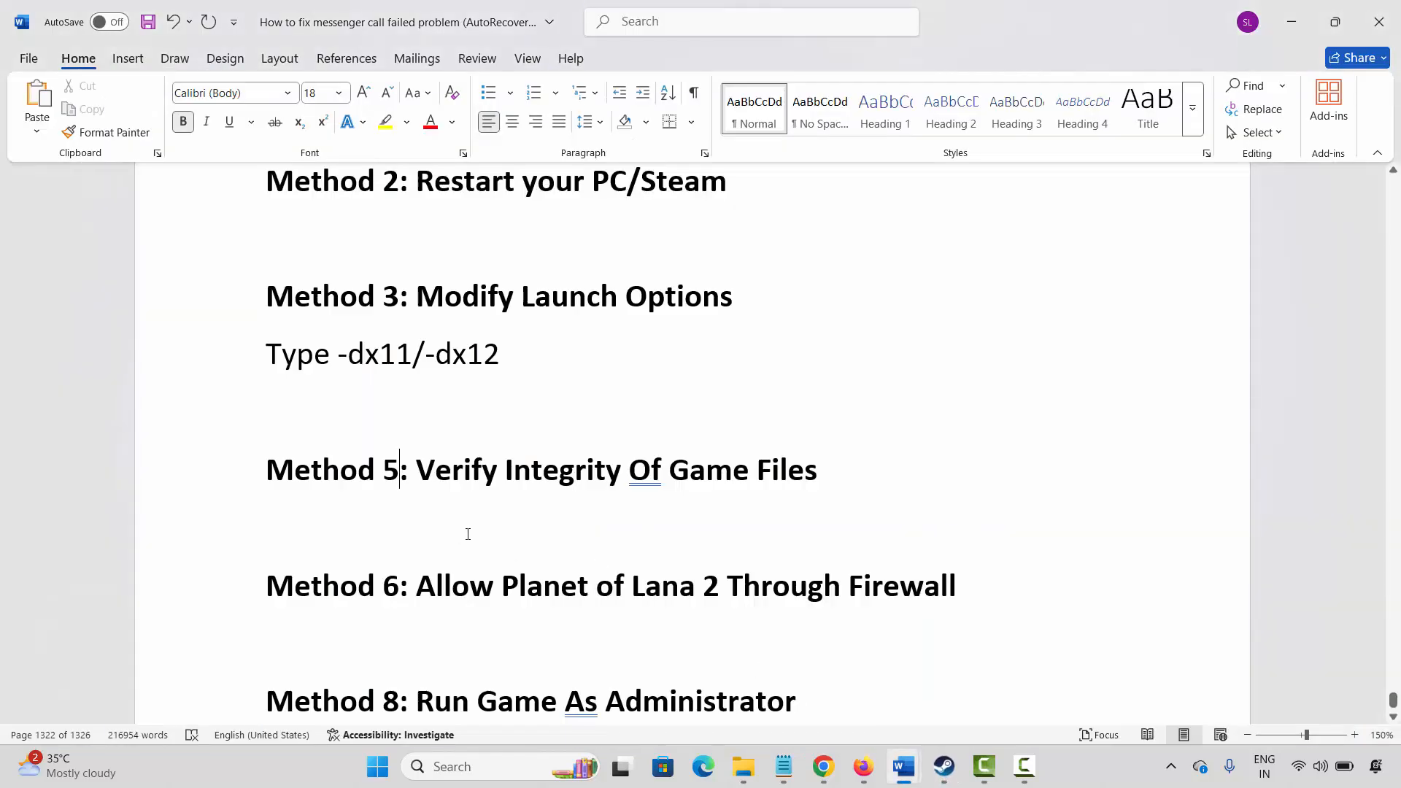
{"action": "scroll", "coordinate": [468, 534], "scroll_direction": "down", "scroll_amount": 1}
{"action": "left_click", "coordinate": [219, 591]}
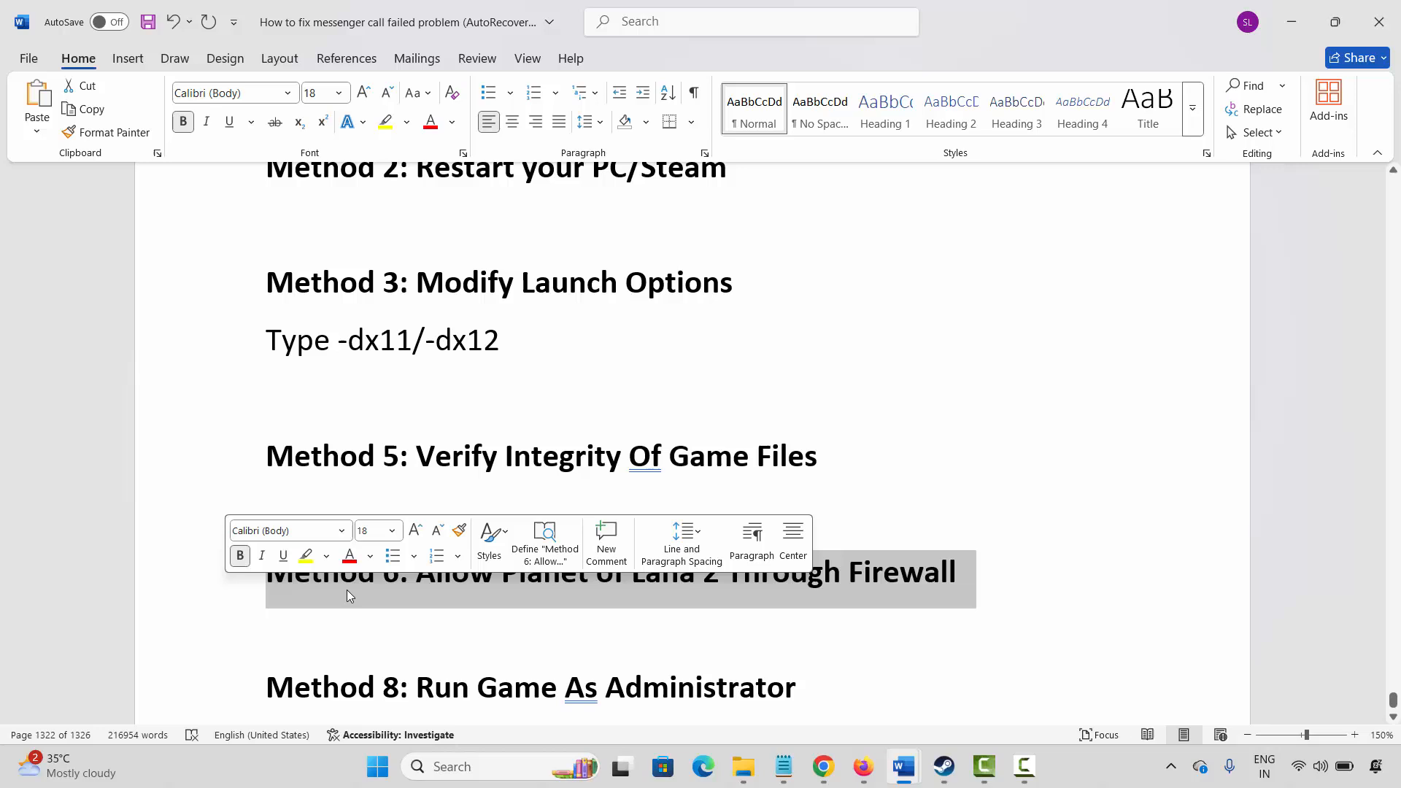
{"action": "left_click", "coordinate": [549, 610]}
Open the firewall's allowed apps list through Windows Security and unlock its settings for changes.
{"action": "left_click", "coordinate": [460, 768]}
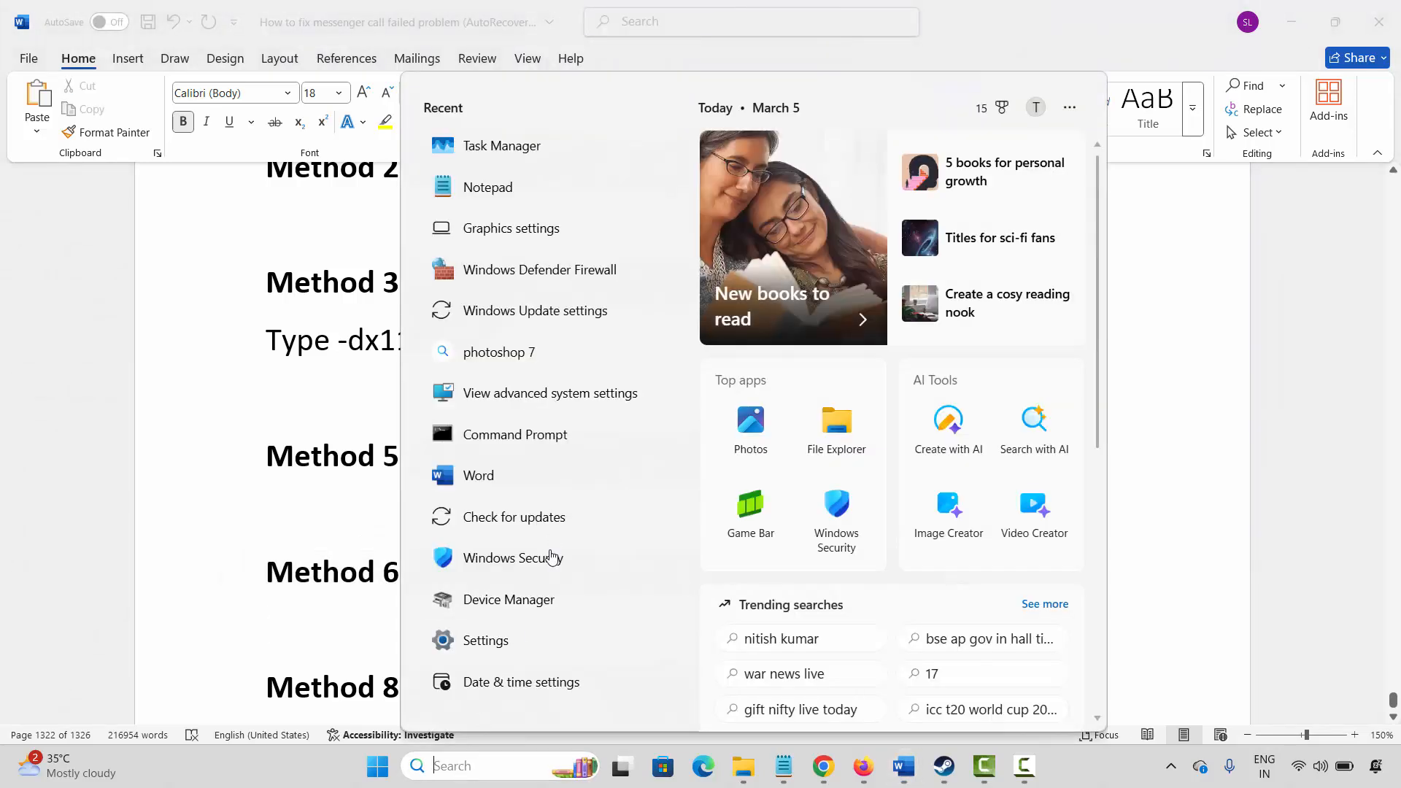
{"action": "left_click", "coordinate": [531, 570]}
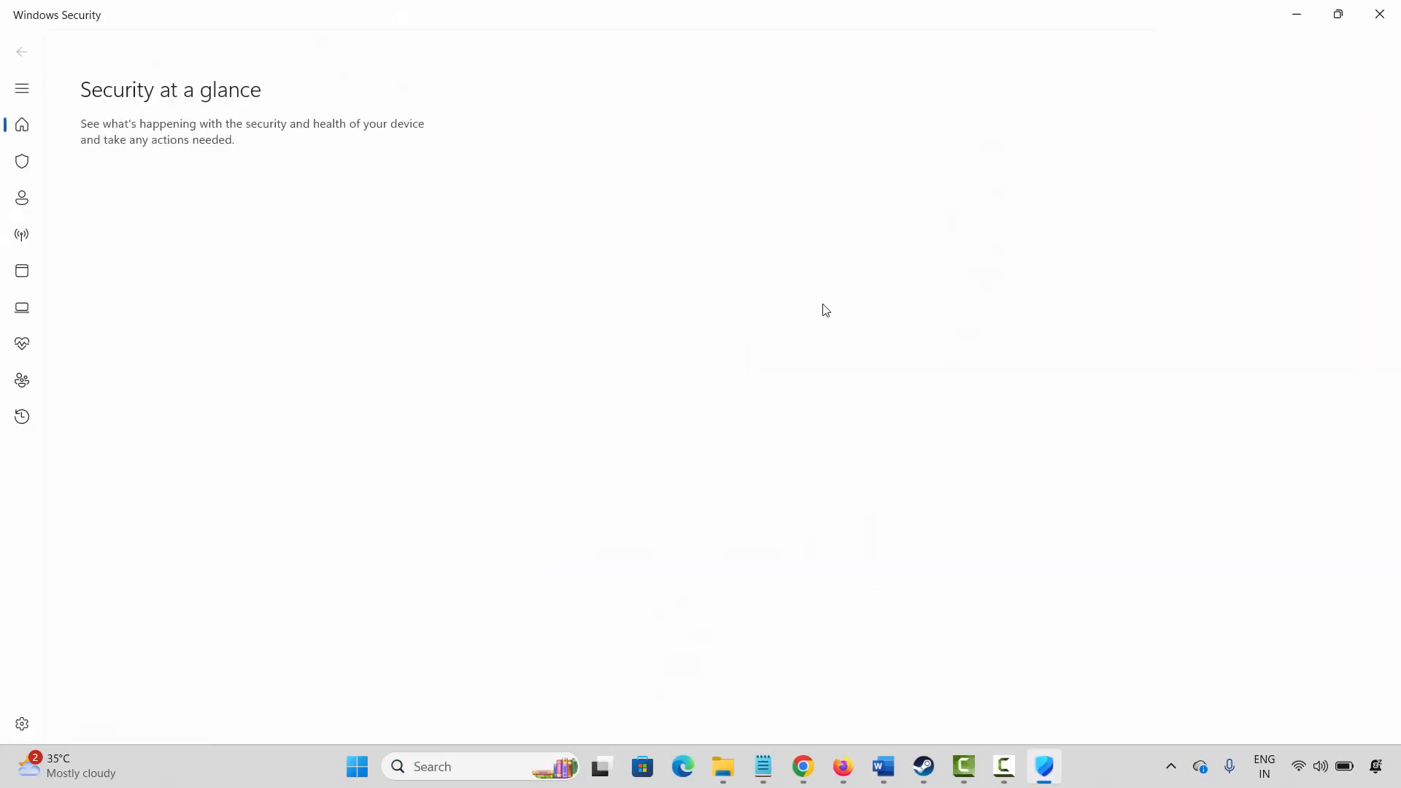
{"action": "left_click", "coordinate": [850, 305]}
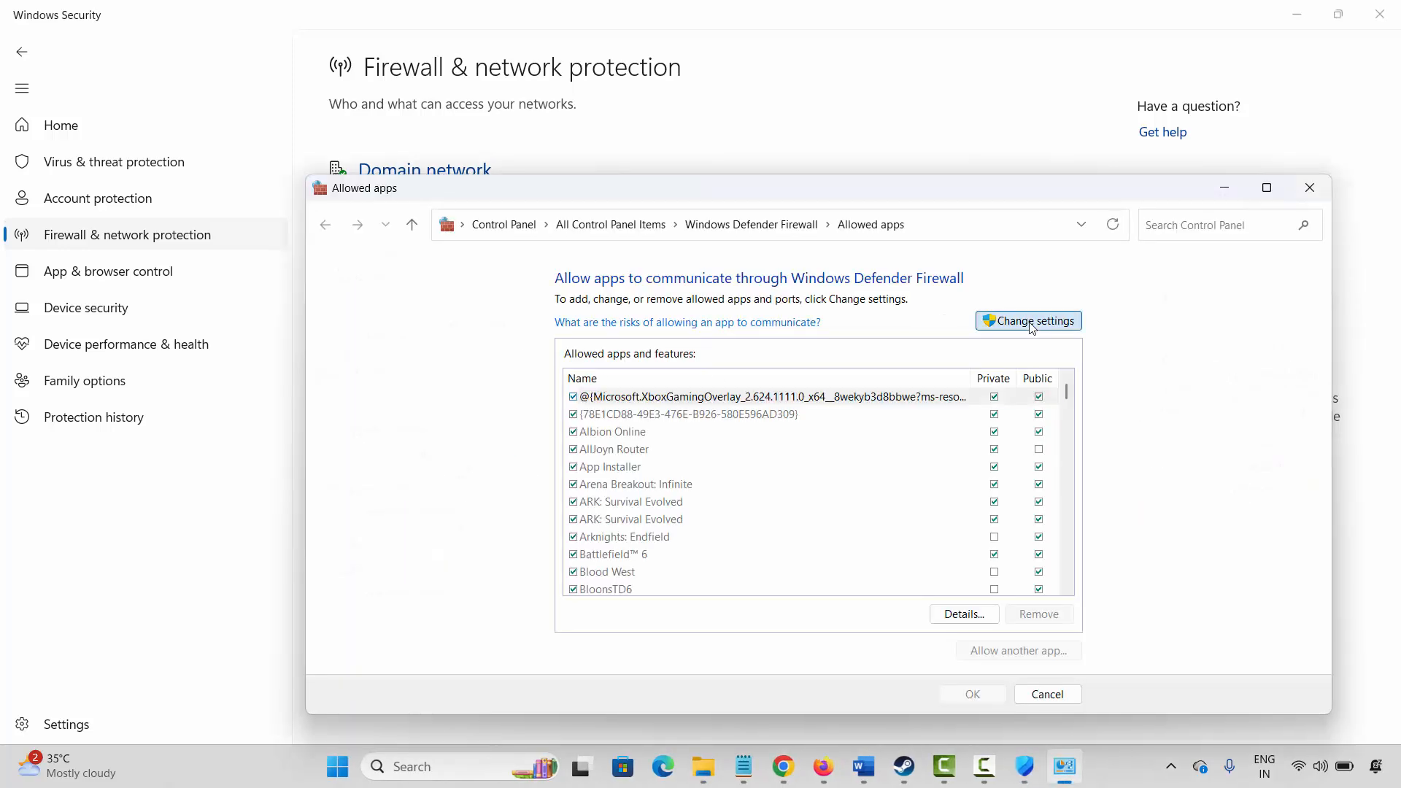
{"action": "left_click", "coordinate": [1032, 324]}
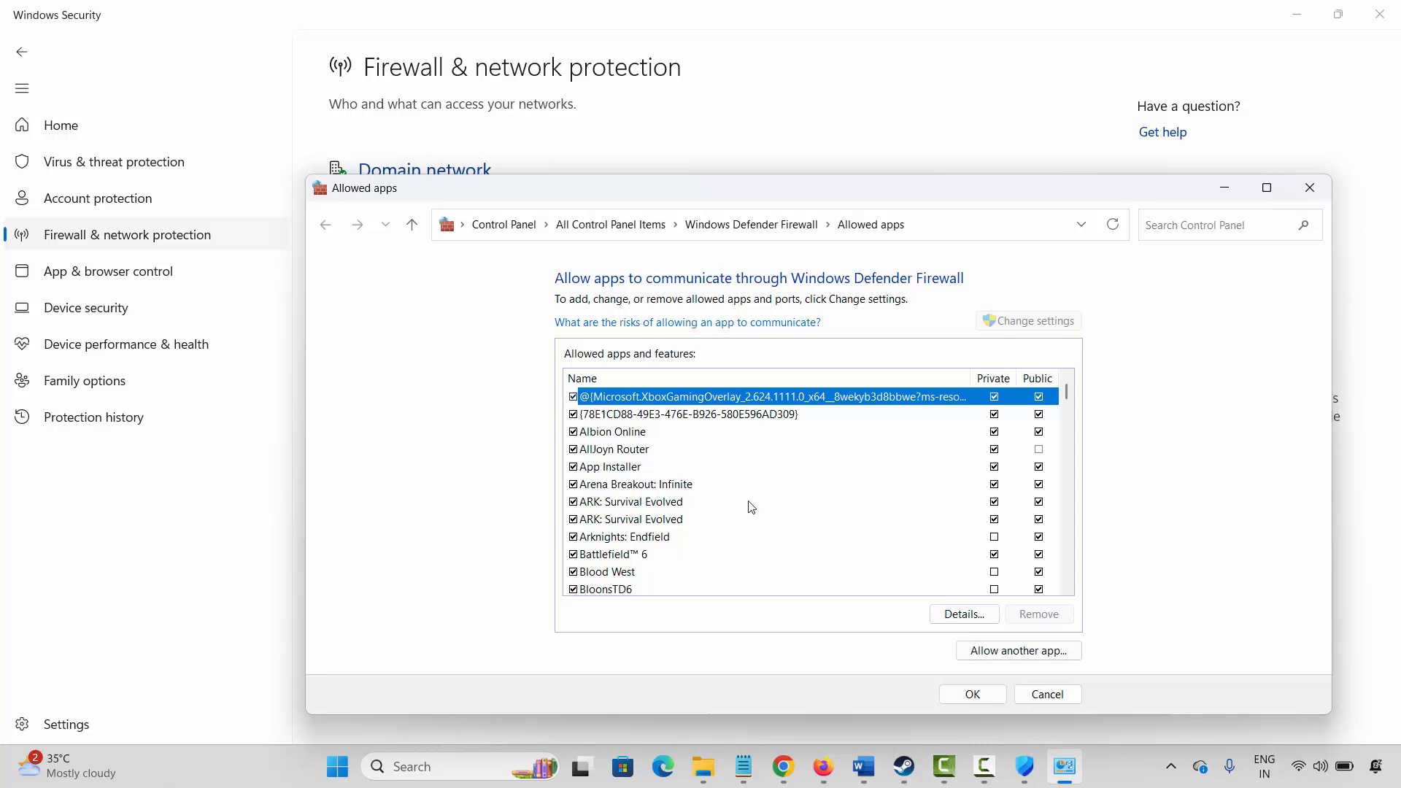
Look through the firewall's allowed apps list for the Planet of Lana II entry.
{"action": "left_click", "coordinate": [890, 524]}
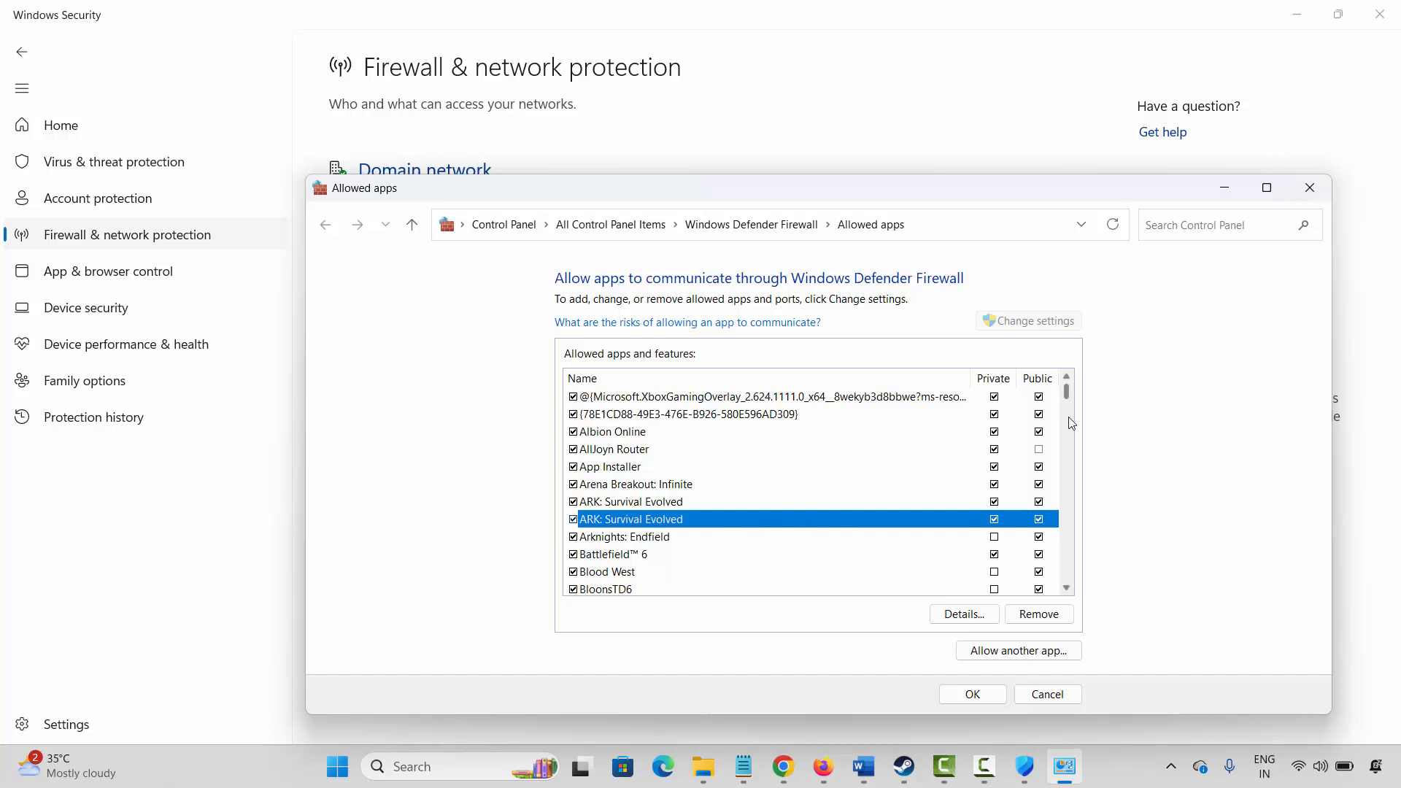
{"action": "scroll", "coordinate": [1068, 417], "scroll_direction": "down", "scroll_amount": 15}
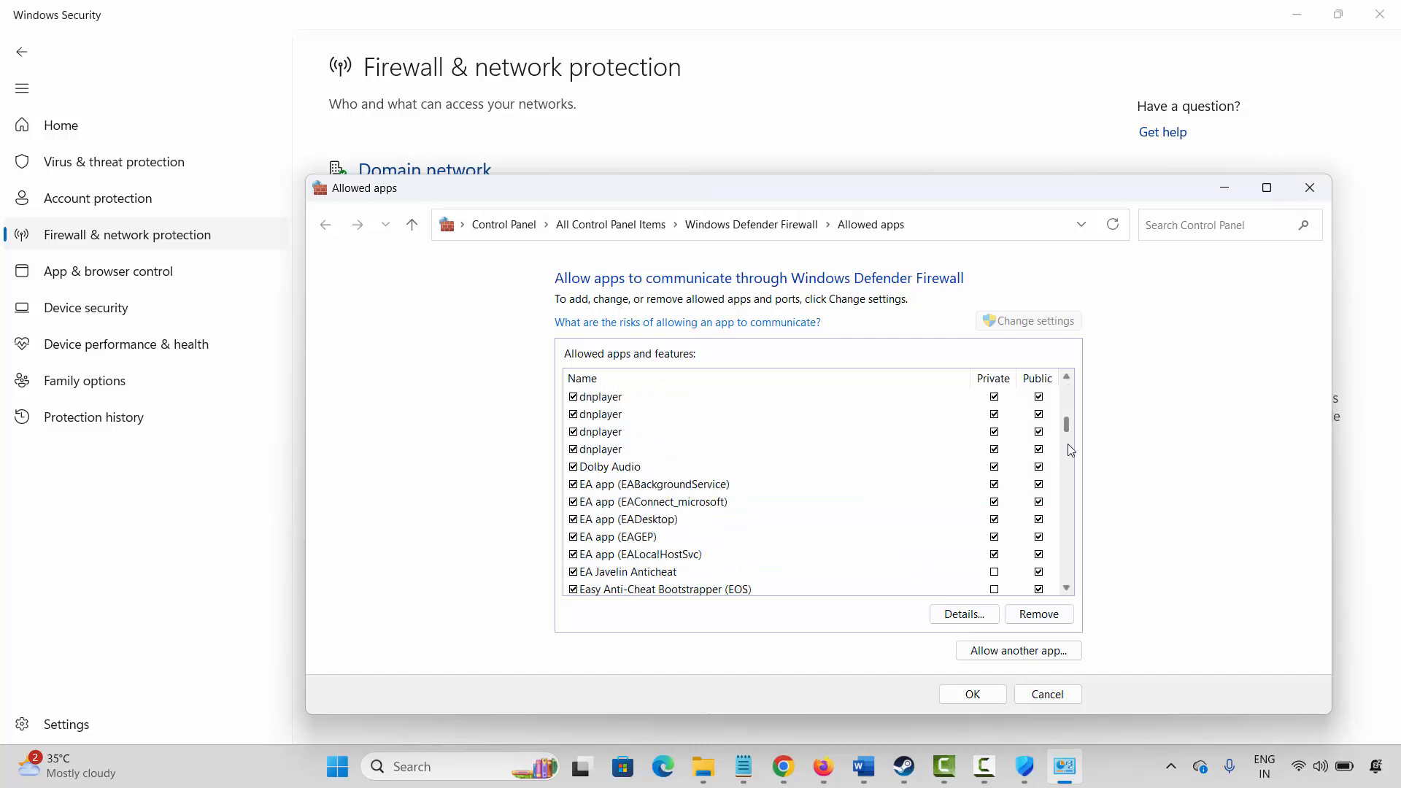
{"action": "scroll", "coordinate": [1070, 449], "scroll_direction": "down", "scroll_amount": 4}
{"action": "scroll", "coordinate": [1069, 471], "scroll_direction": "down", "scroll_amount": 4}
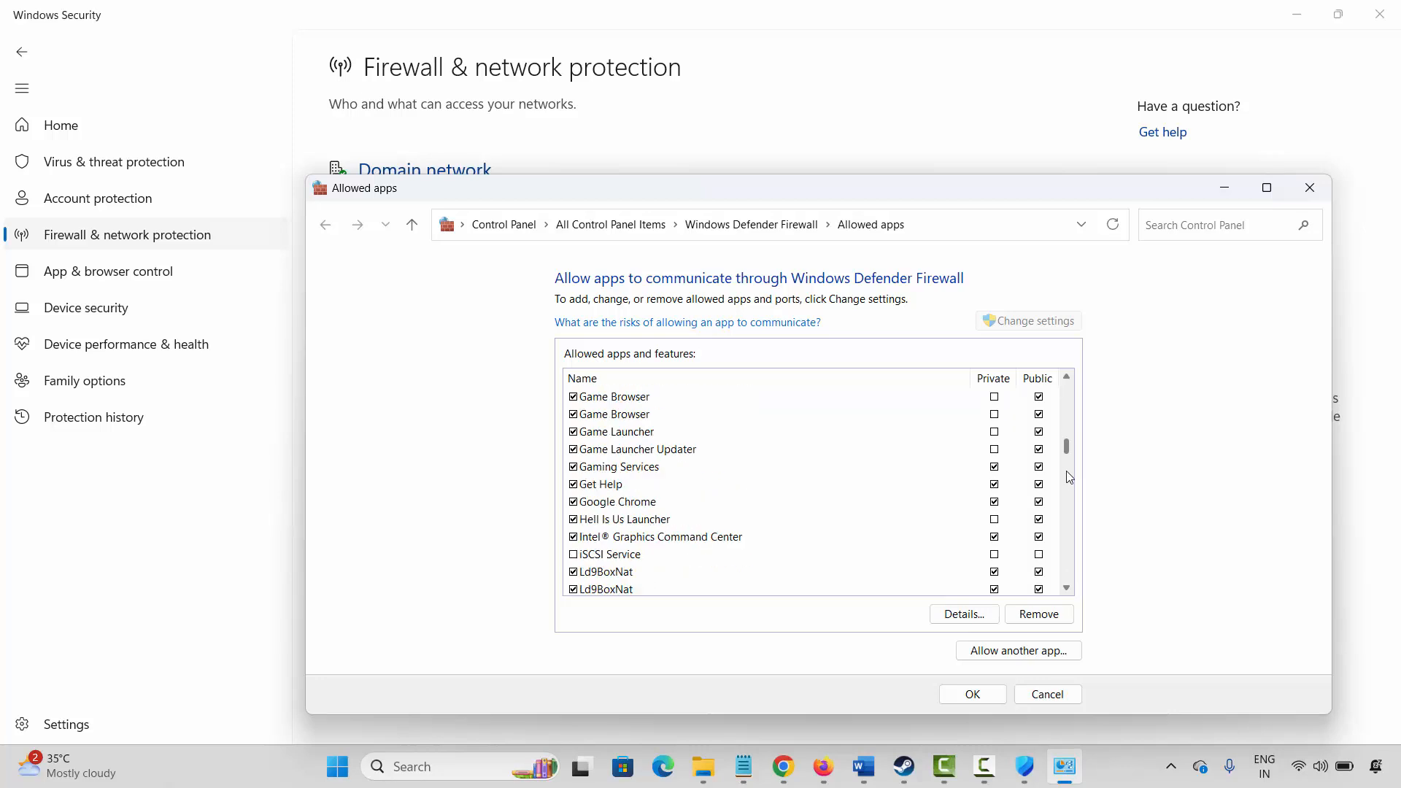
{"action": "scroll", "coordinate": [1070, 482], "scroll_direction": "down", "scroll_amount": 8}
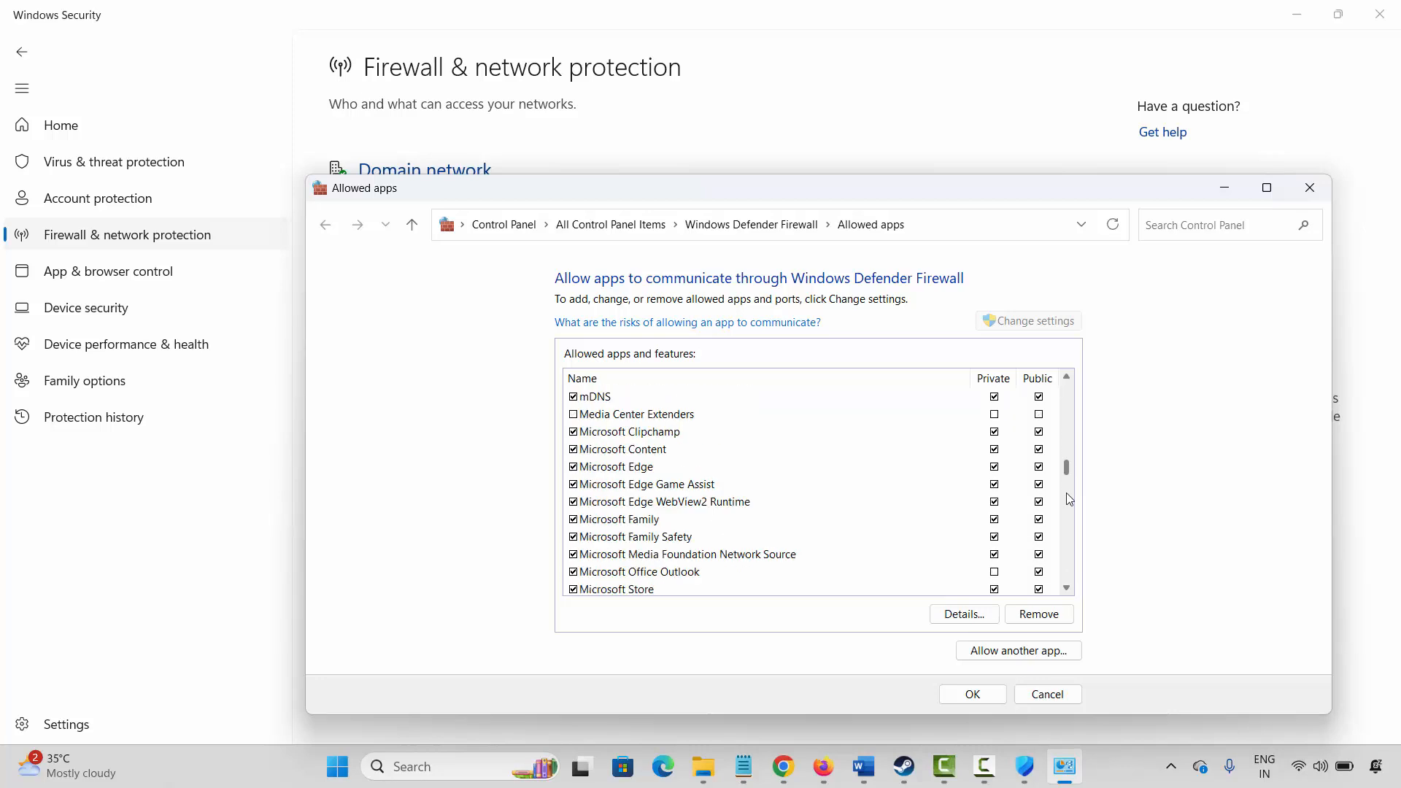
{"action": "scroll", "coordinate": [1066, 492], "scroll_direction": "down", "scroll_amount": 4}
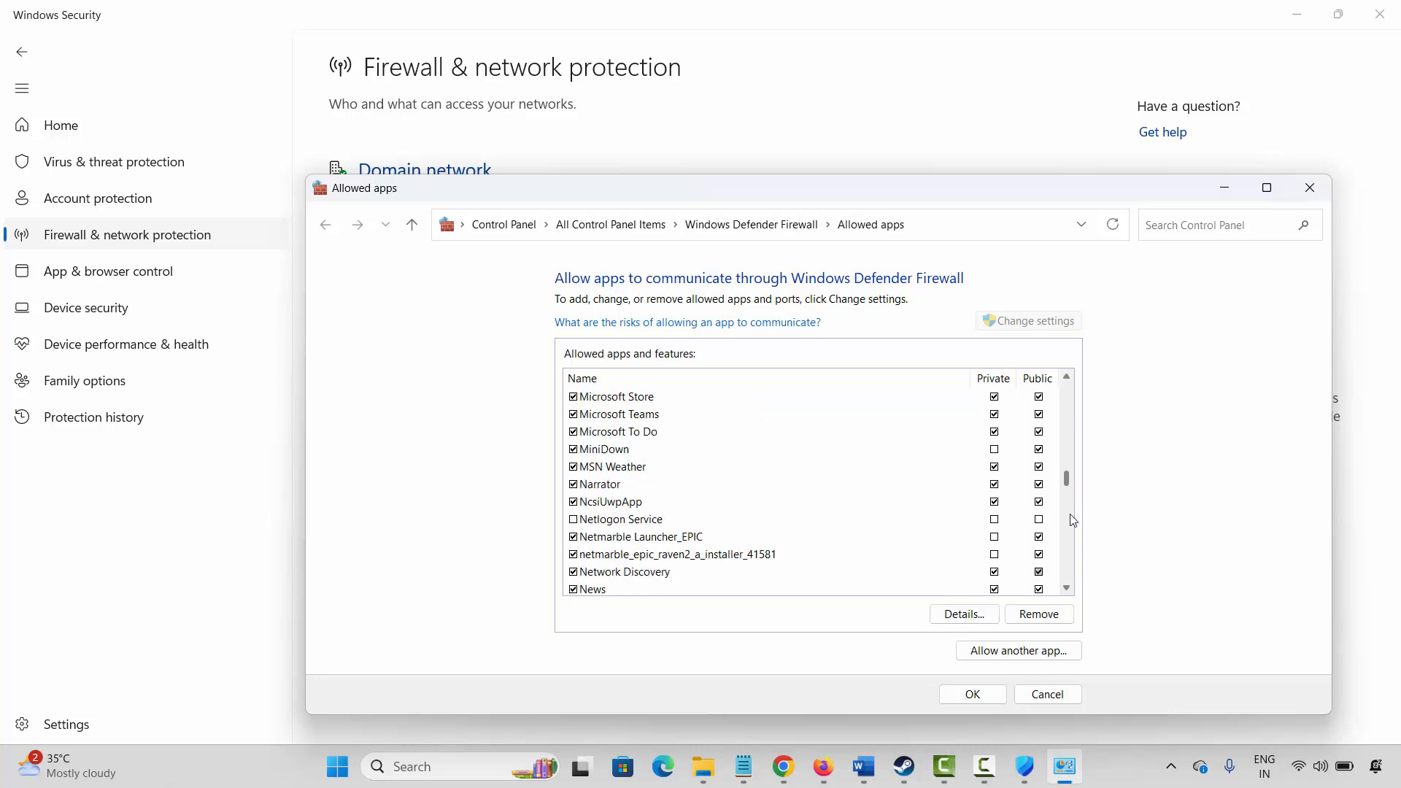
View the dialog for allowing another app and its file browser, then cancel both without adding a program.
{"action": "left_click", "coordinate": [1005, 649]}
{"action": "left_click", "coordinate": [942, 543]}
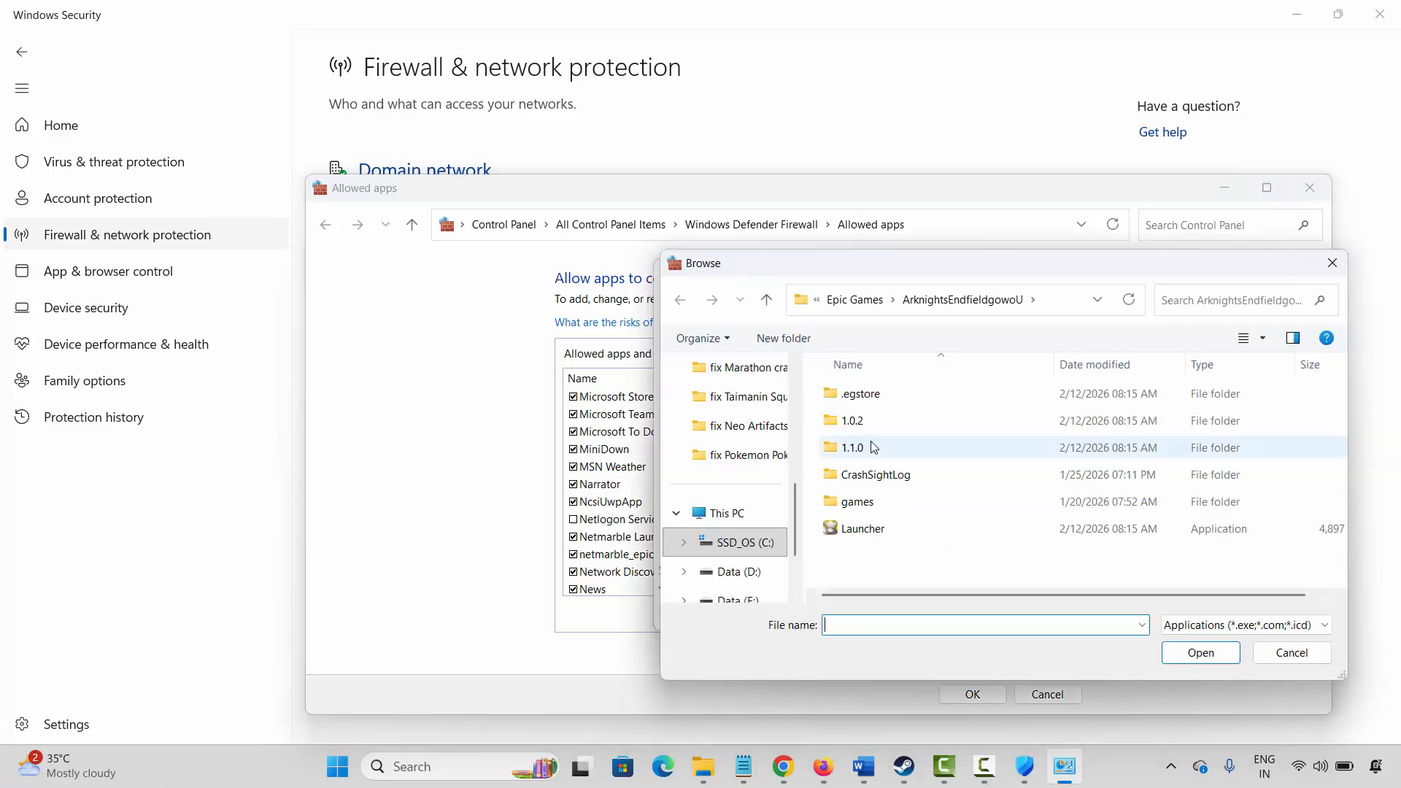
{"action": "left_click", "coordinate": [873, 310]}
{"action": "left_click", "coordinate": [1290, 651]}
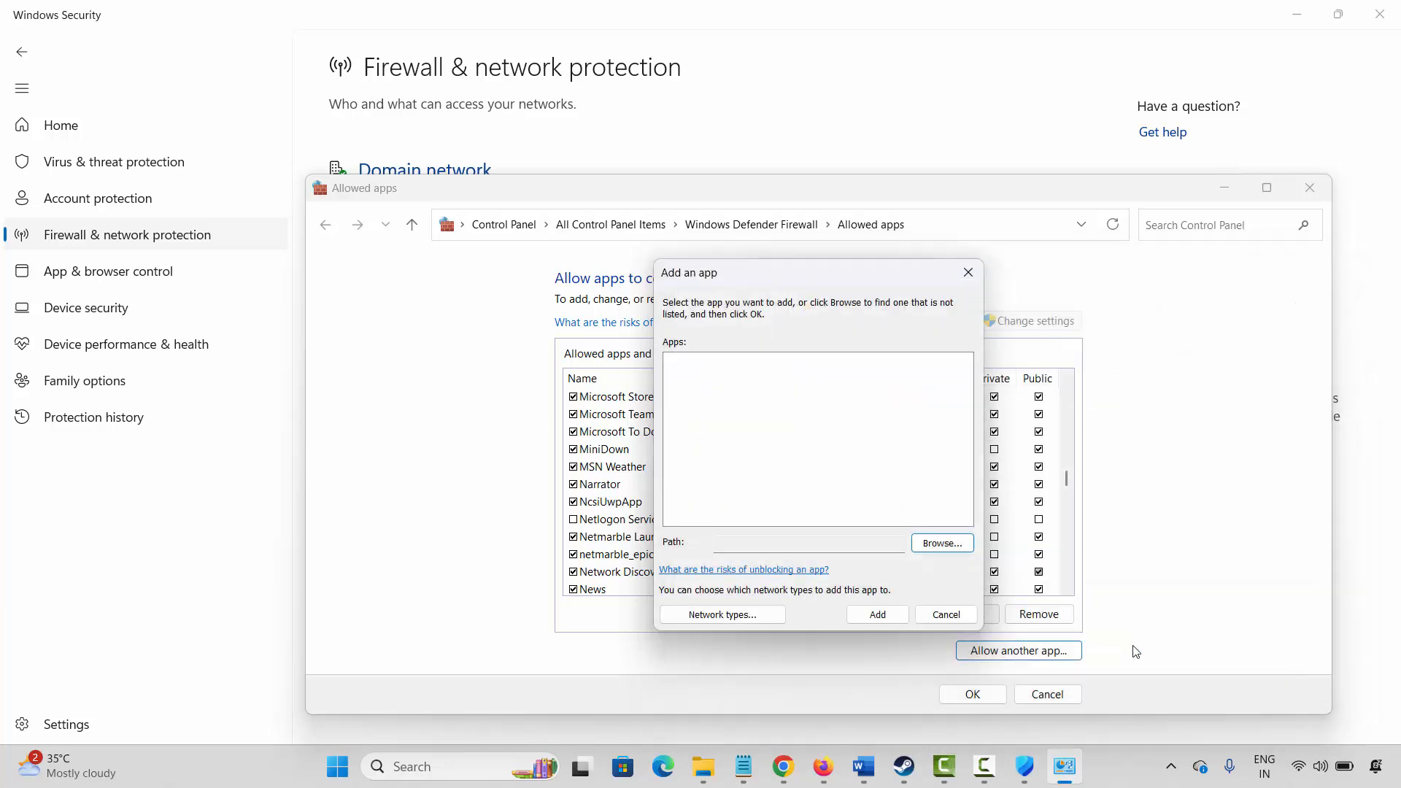
{"action": "left_click", "coordinate": [937, 623]}
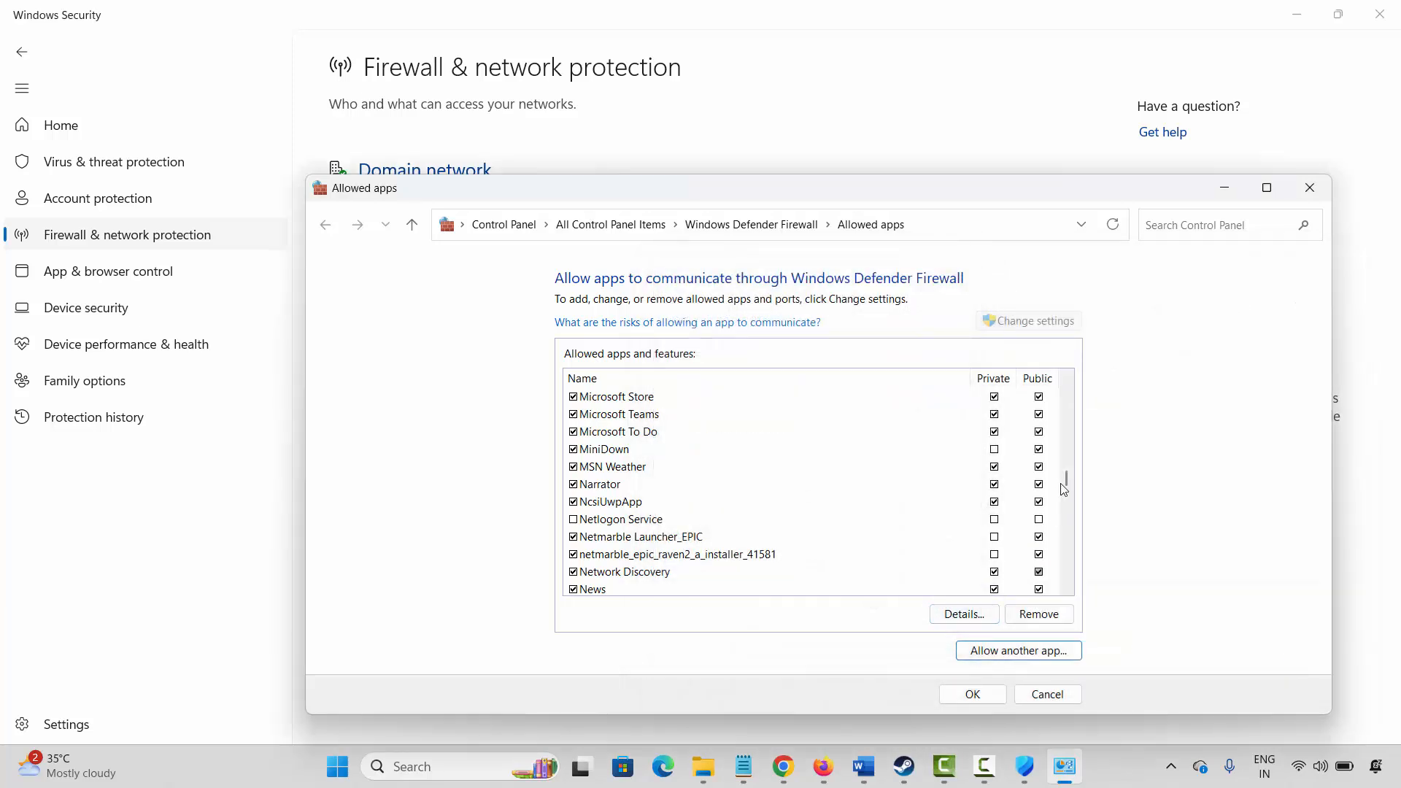
Select Planet of Lana II Demo in the allowed apps list, then close the list and Windows Security.
{"action": "left_click_drag", "start_coordinate": [1066, 479], "coordinate": [1065, 493]}
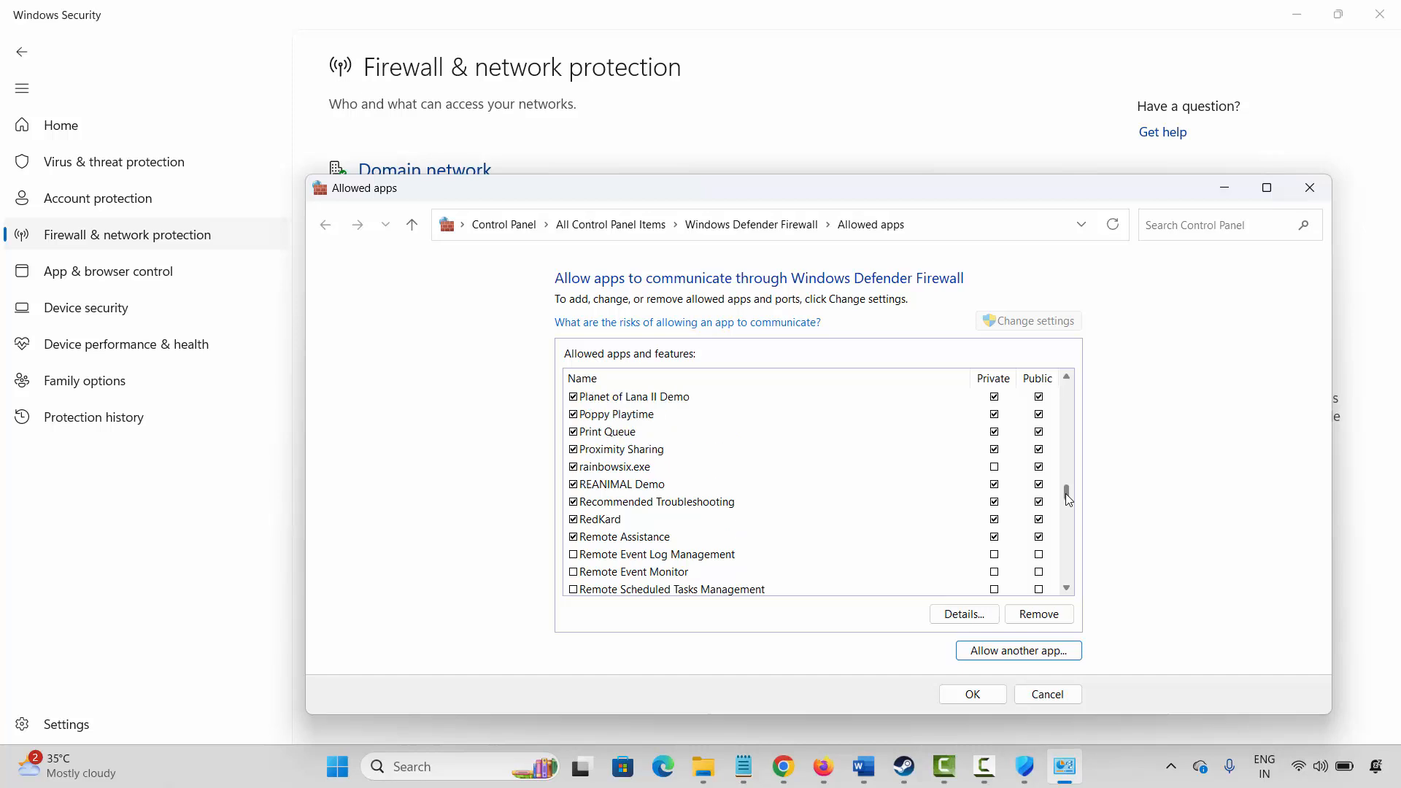
{"action": "left_click", "coordinate": [634, 396]}
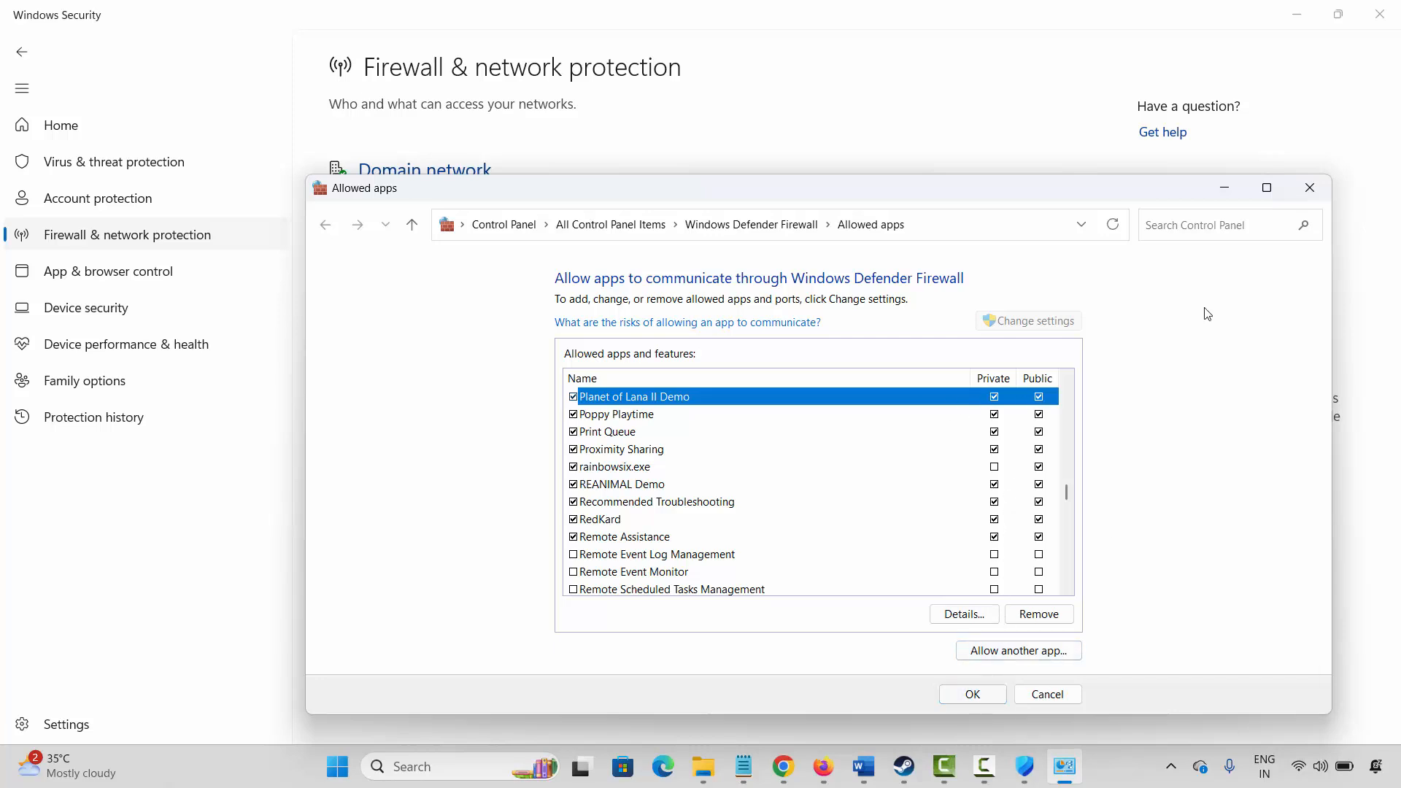
{"action": "left_click", "coordinate": [1310, 187]}
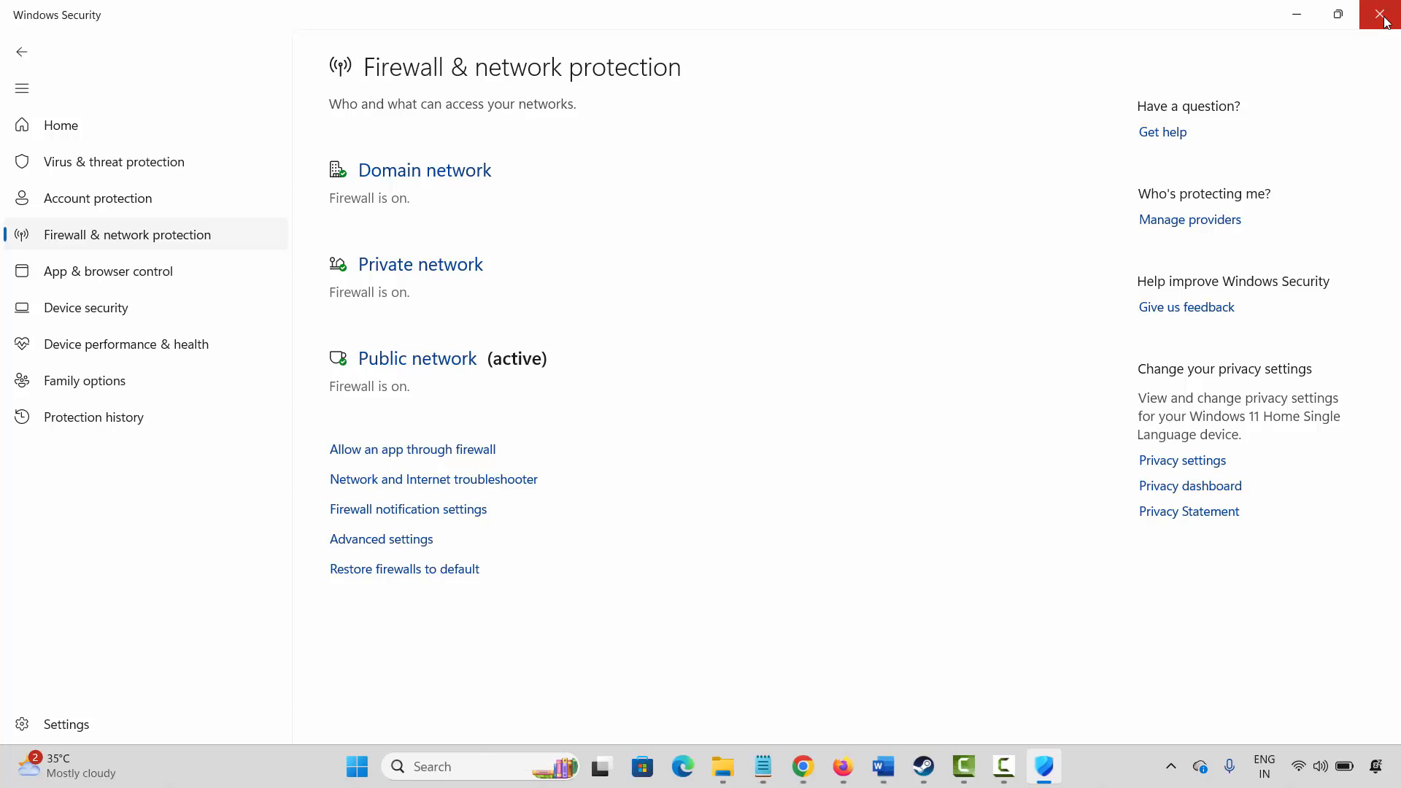
{"action": "left_click", "coordinate": [1379, 15]}
In the Word document, highlight the heading "Method 8: Run Game As Administrator", then clear the selection.
{"action": "scroll", "coordinate": [628, 353], "scroll_direction": "down", "scroll_amount": 2}
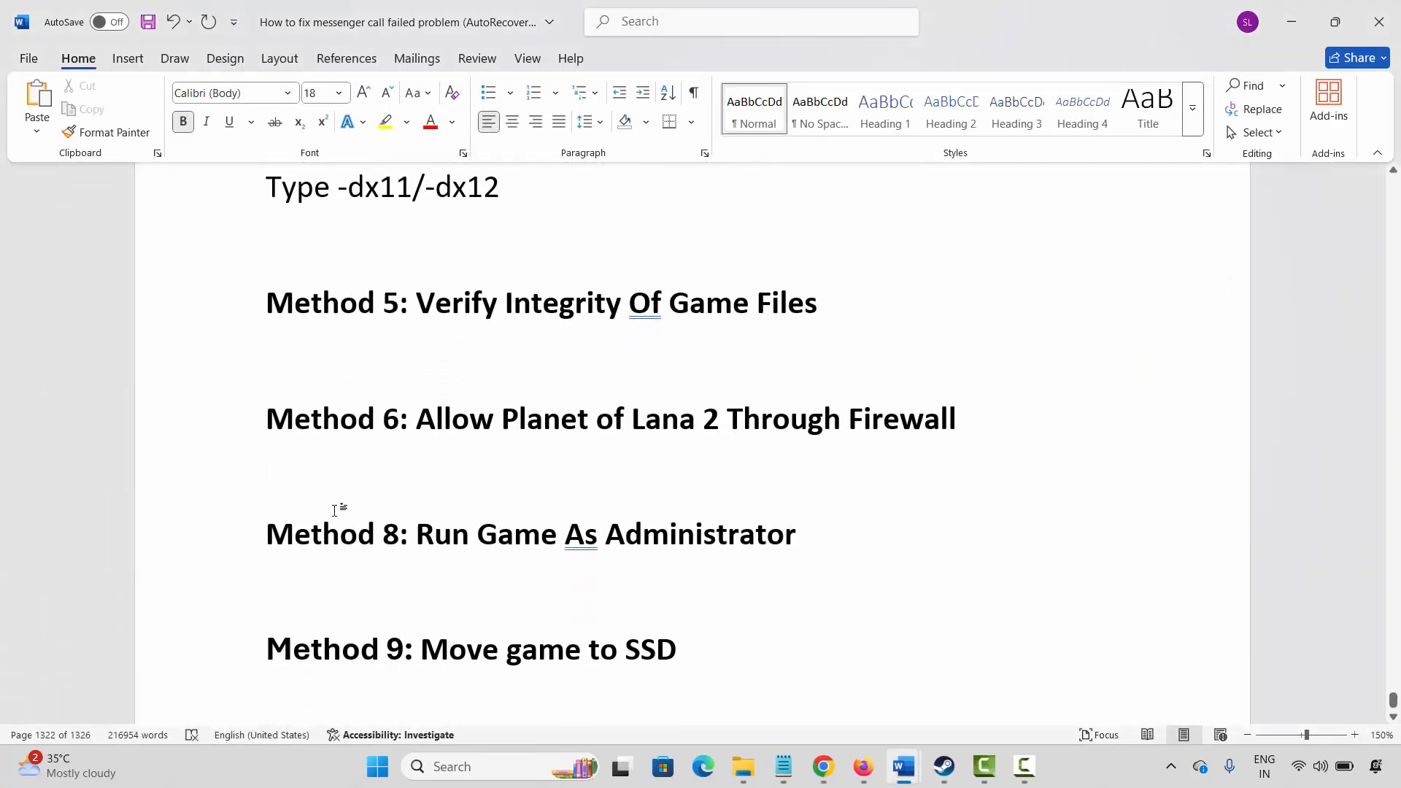
{"action": "left_click", "coordinate": [240, 544]}
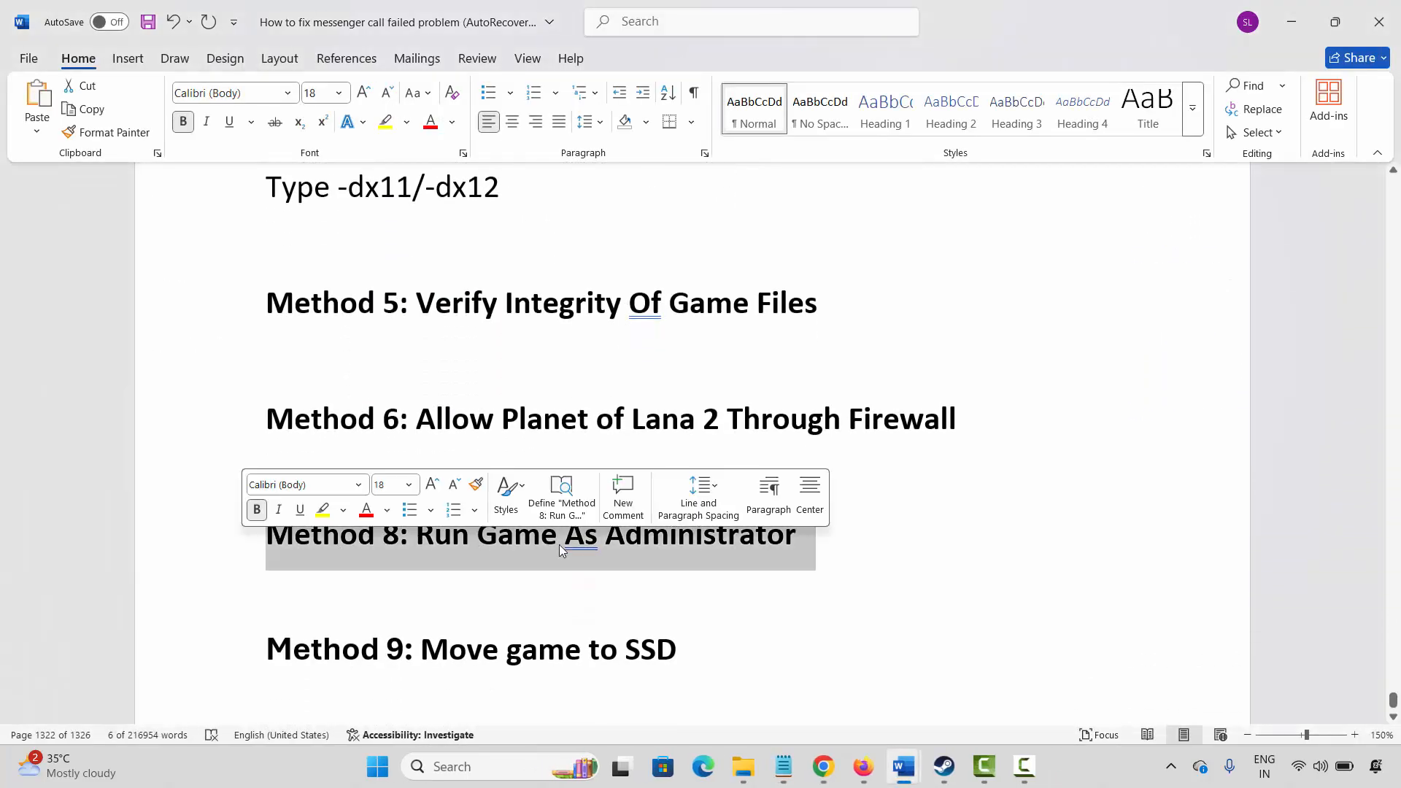
{"action": "left_click", "coordinate": [559, 545]}
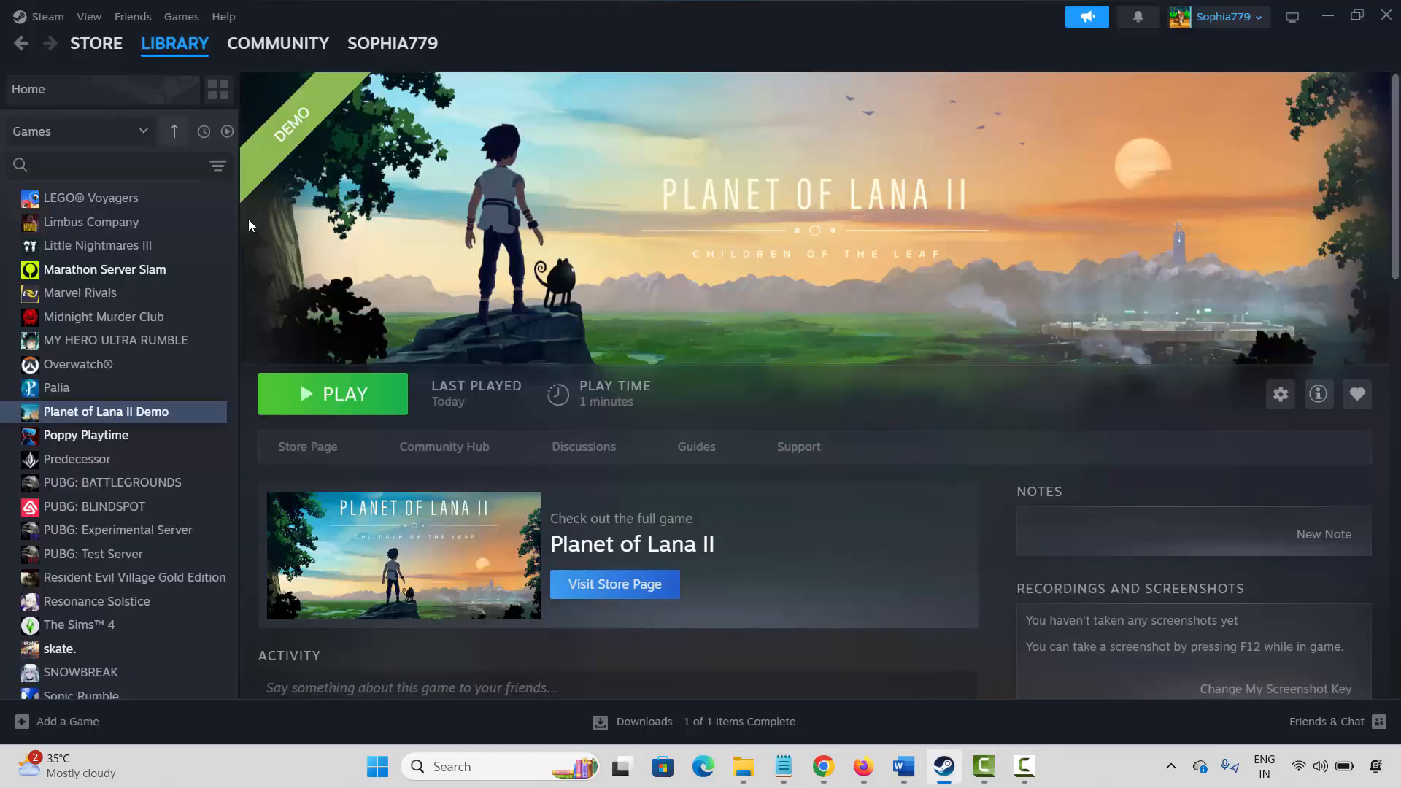
Switch to Steam and open the local files folder of Planet of Lana II Demo.
{"action": "right_click", "coordinate": [85, 419]}
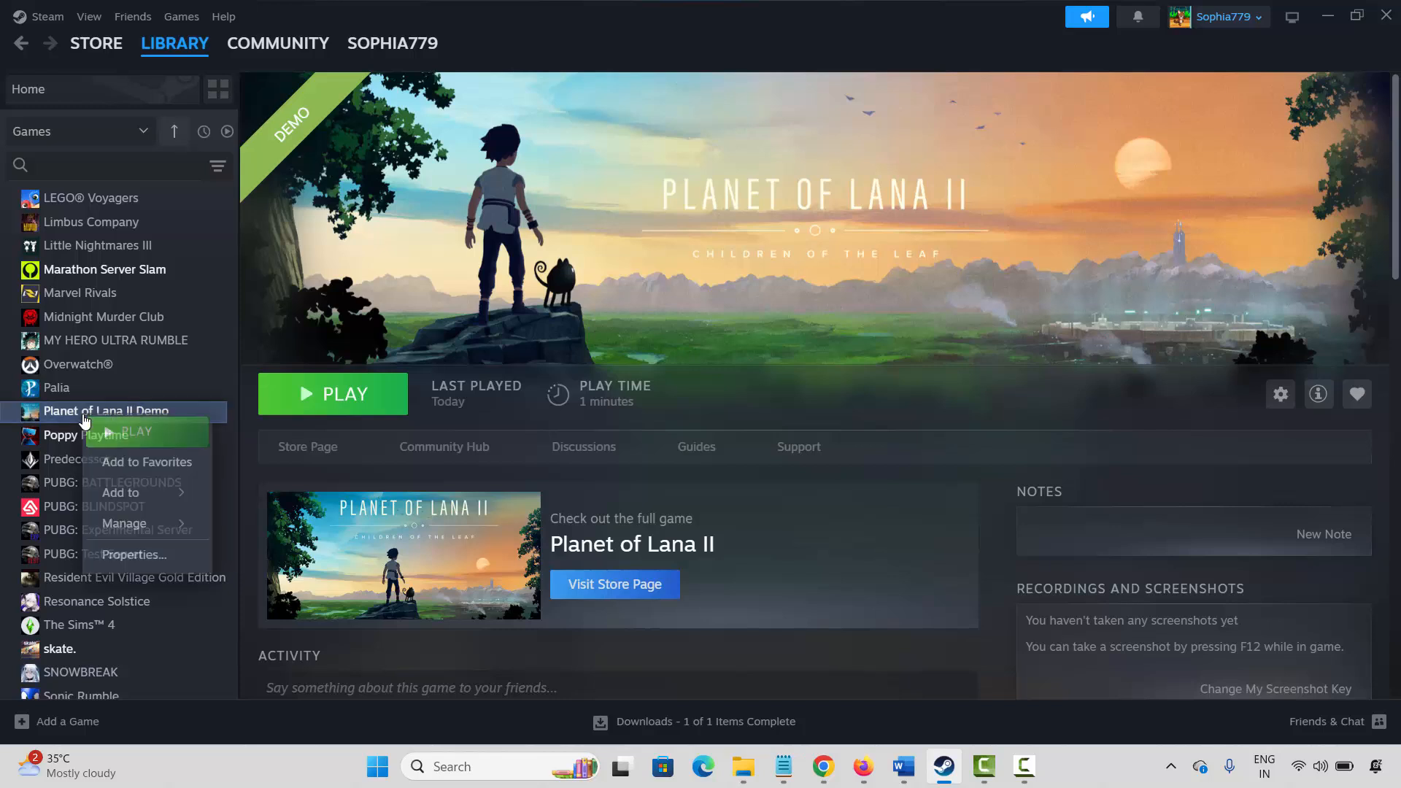
{"action": "mouse_move", "coordinate": [189, 524]}
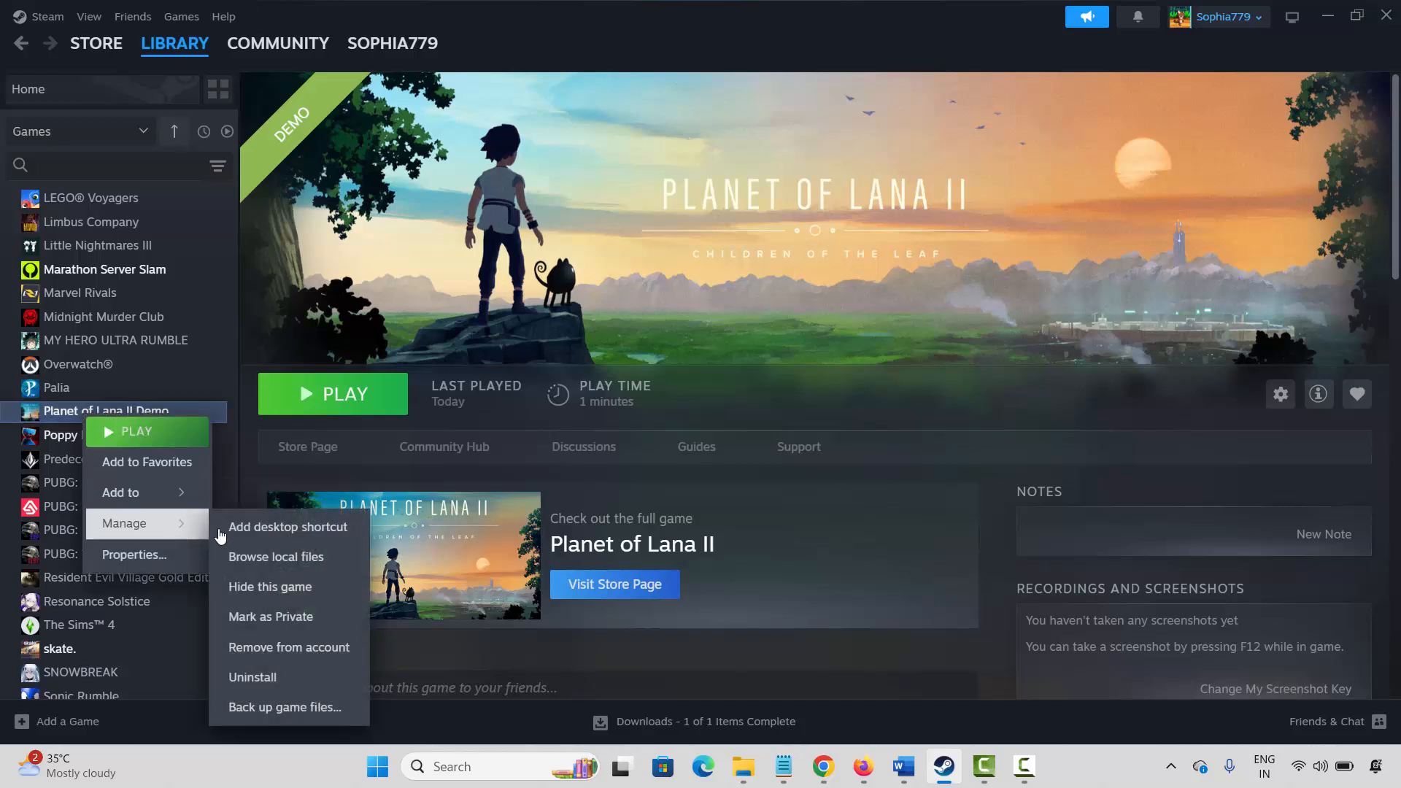
{"action": "left_click", "coordinate": [275, 557]}
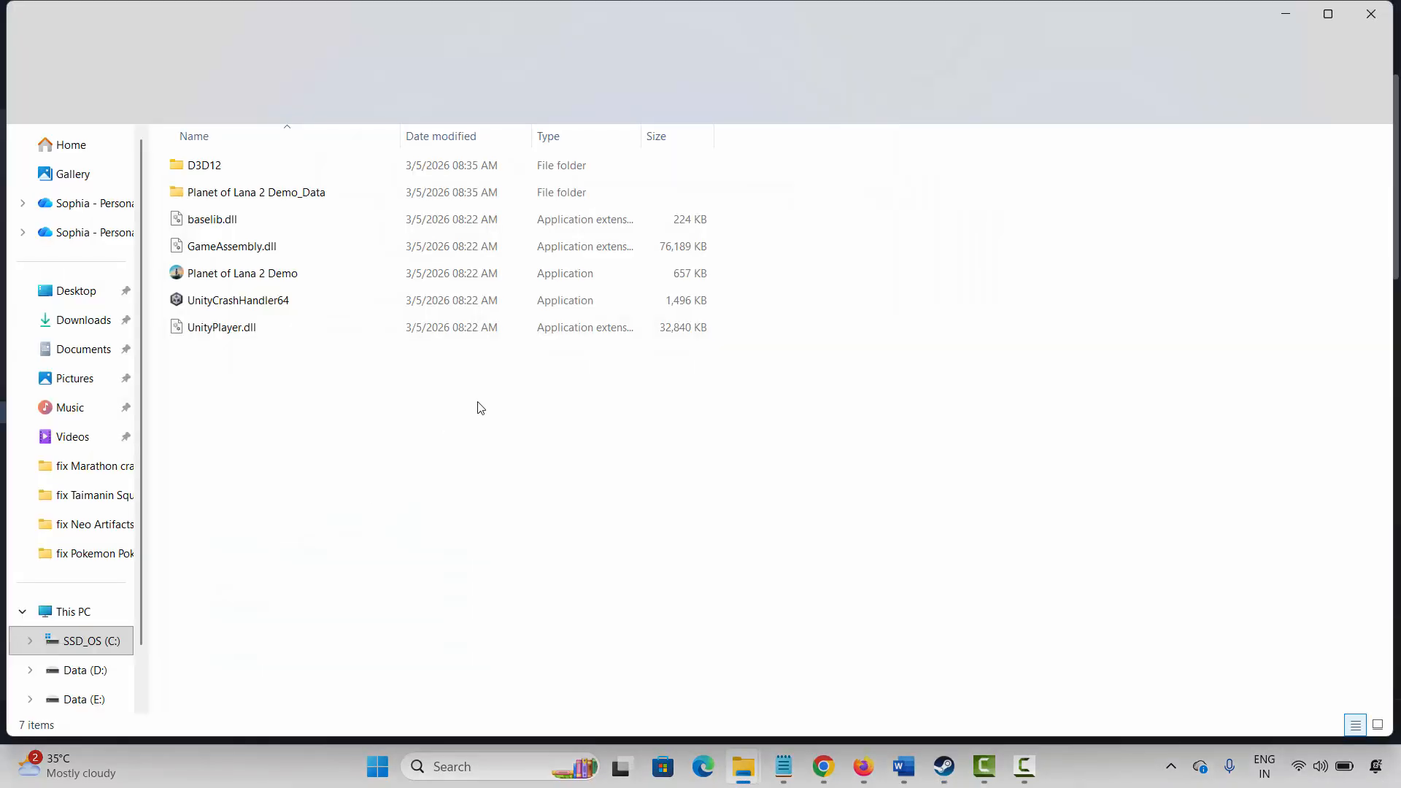
Open the compatibility properties of the Planet of Lana 2 Demo application file.
{"action": "left_click", "coordinate": [245, 284]}
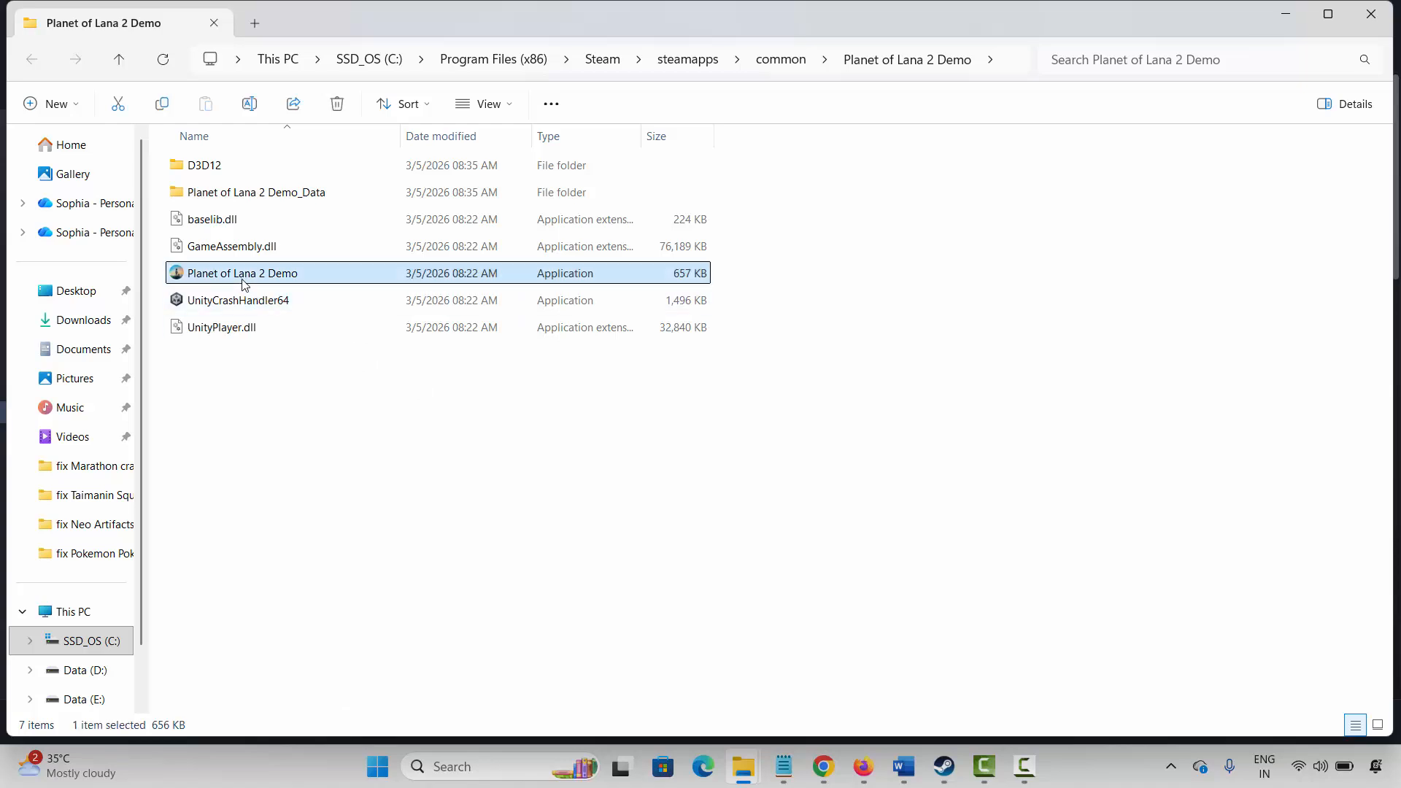
{"action": "right_click", "coordinate": [248, 285]}
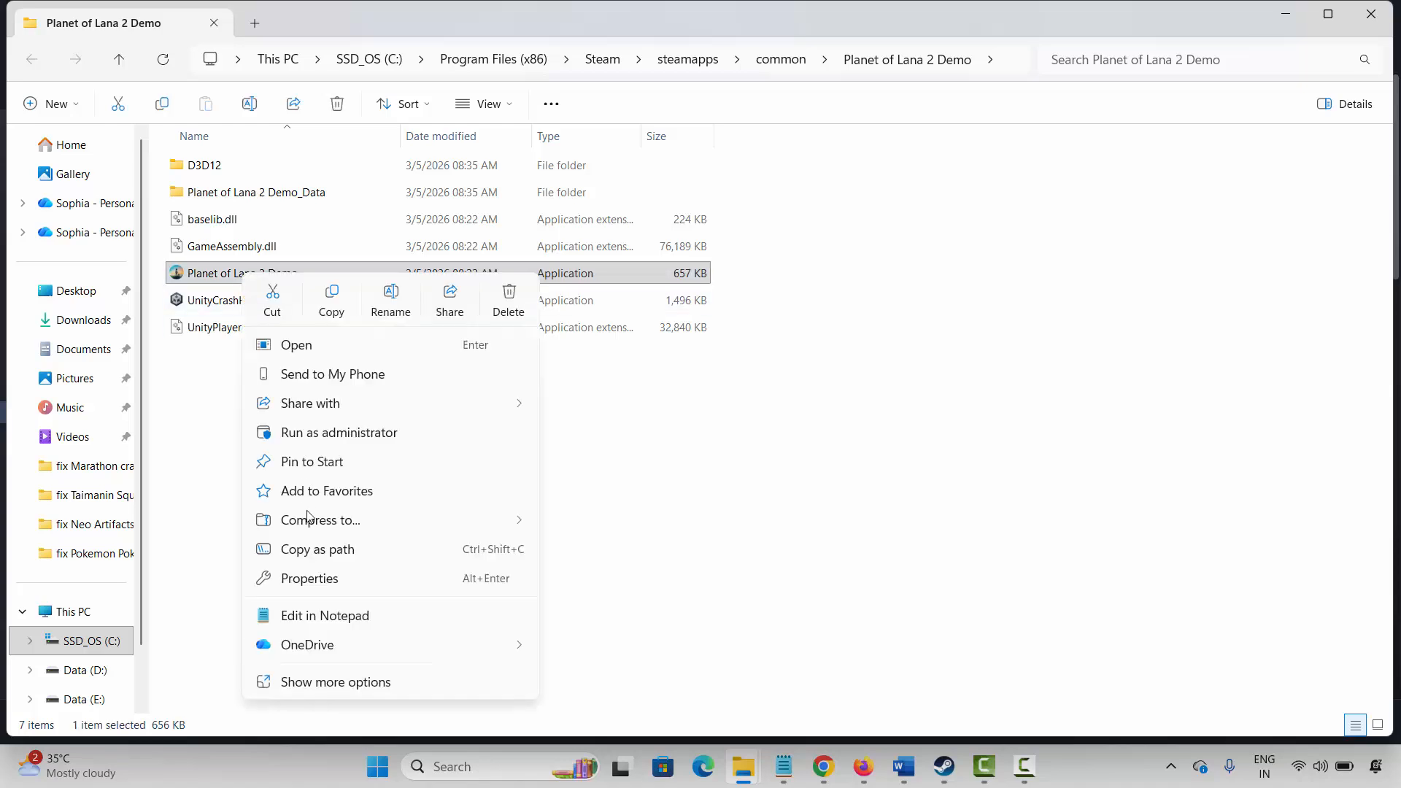
{"action": "left_click", "coordinate": [328, 578]}
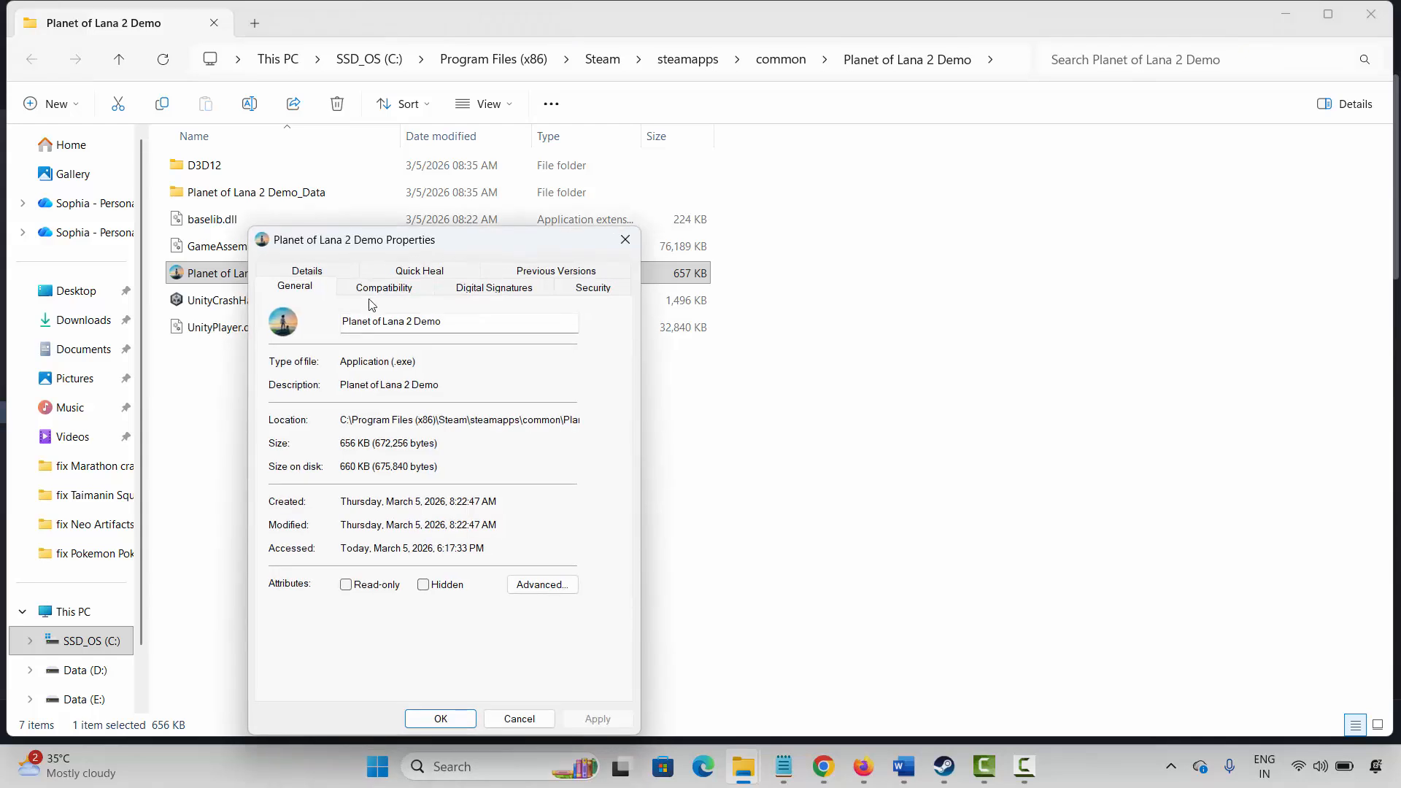
{"action": "left_click", "coordinate": [372, 296]}
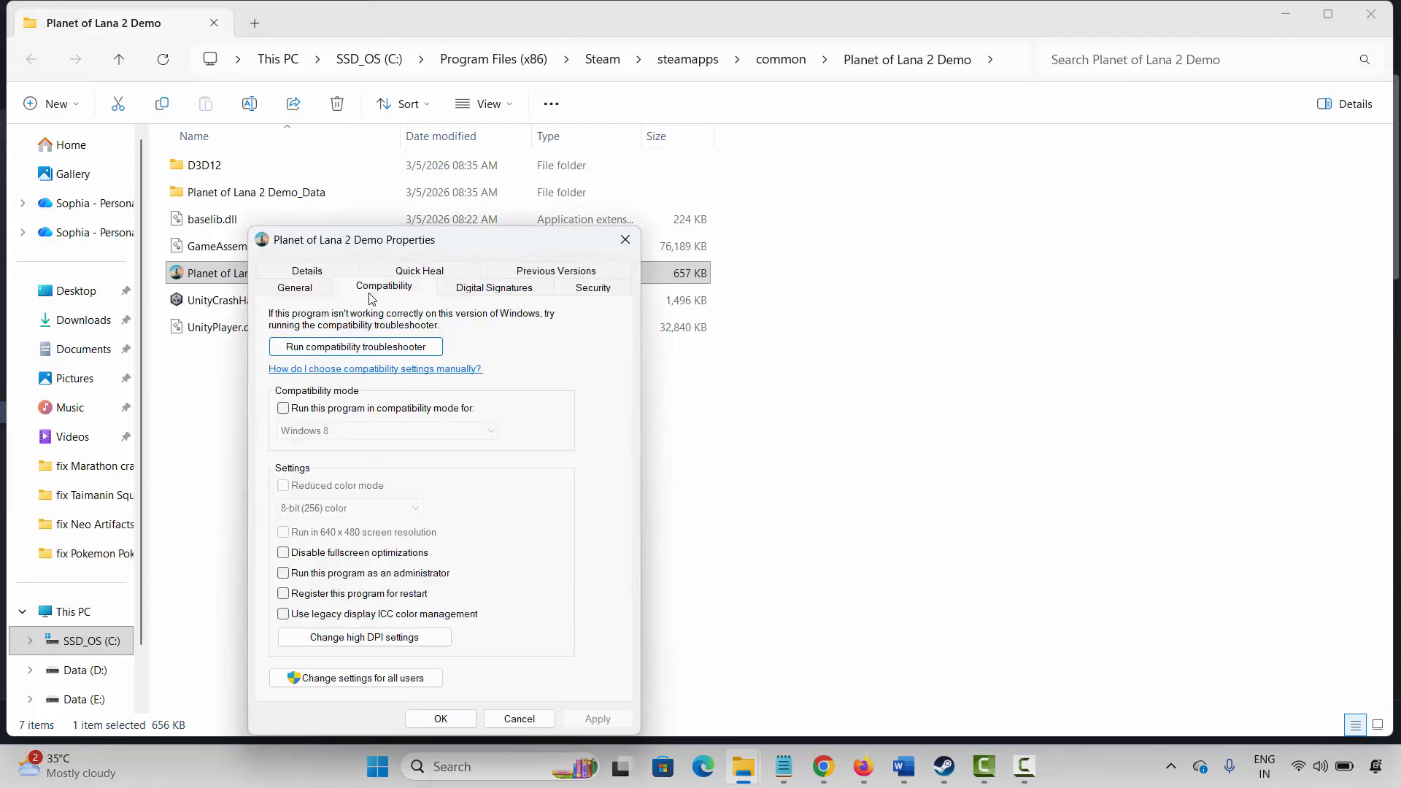
Enable running as an administrator, compatibility mode for Windows 8, and disabling of fullscreen optimizations for the game.
{"action": "left_click", "coordinate": [283, 575]}
{"action": "left_click", "coordinate": [318, 413]}
{"action": "left_click", "coordinate": [404, 433]}
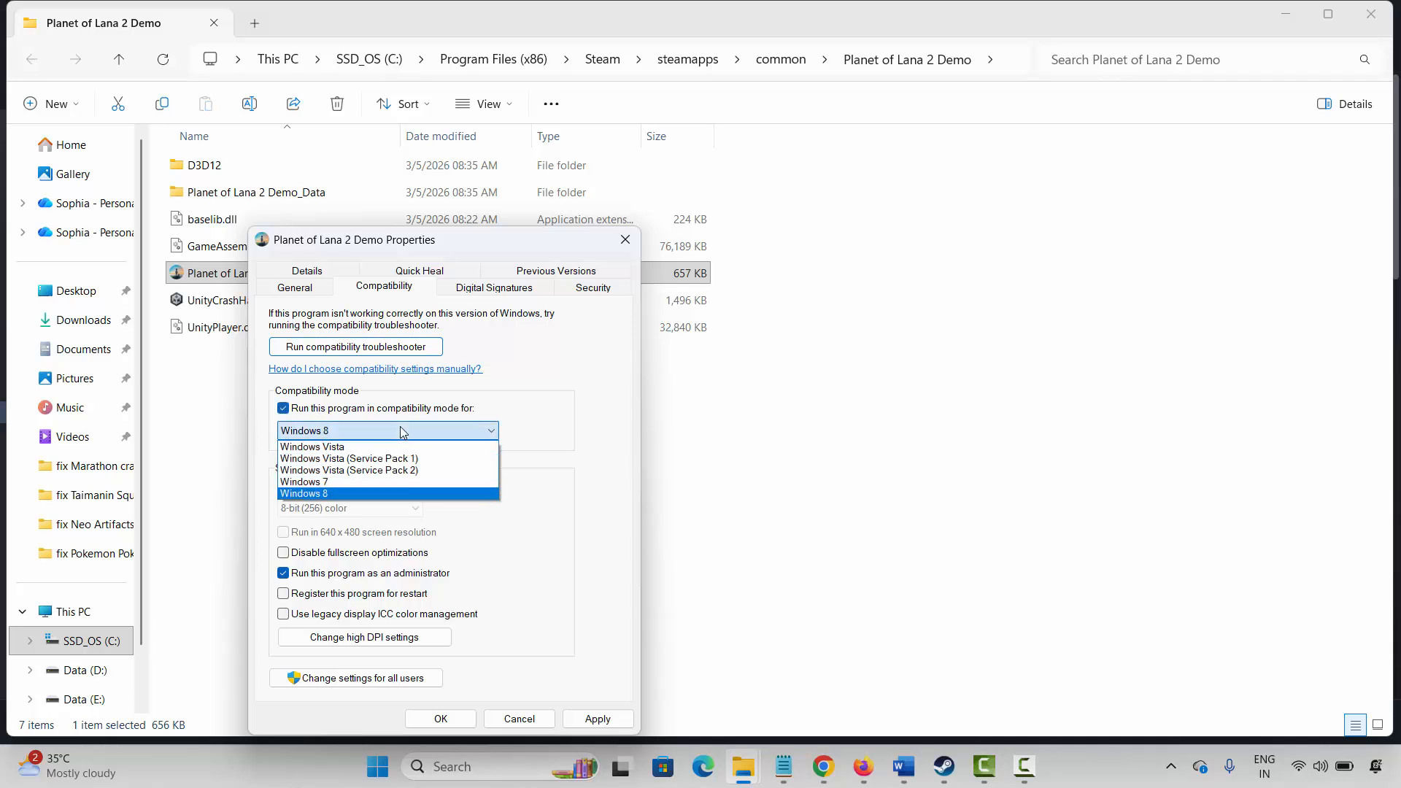
{"action": "left_click", "coordinate": [403, 432]}
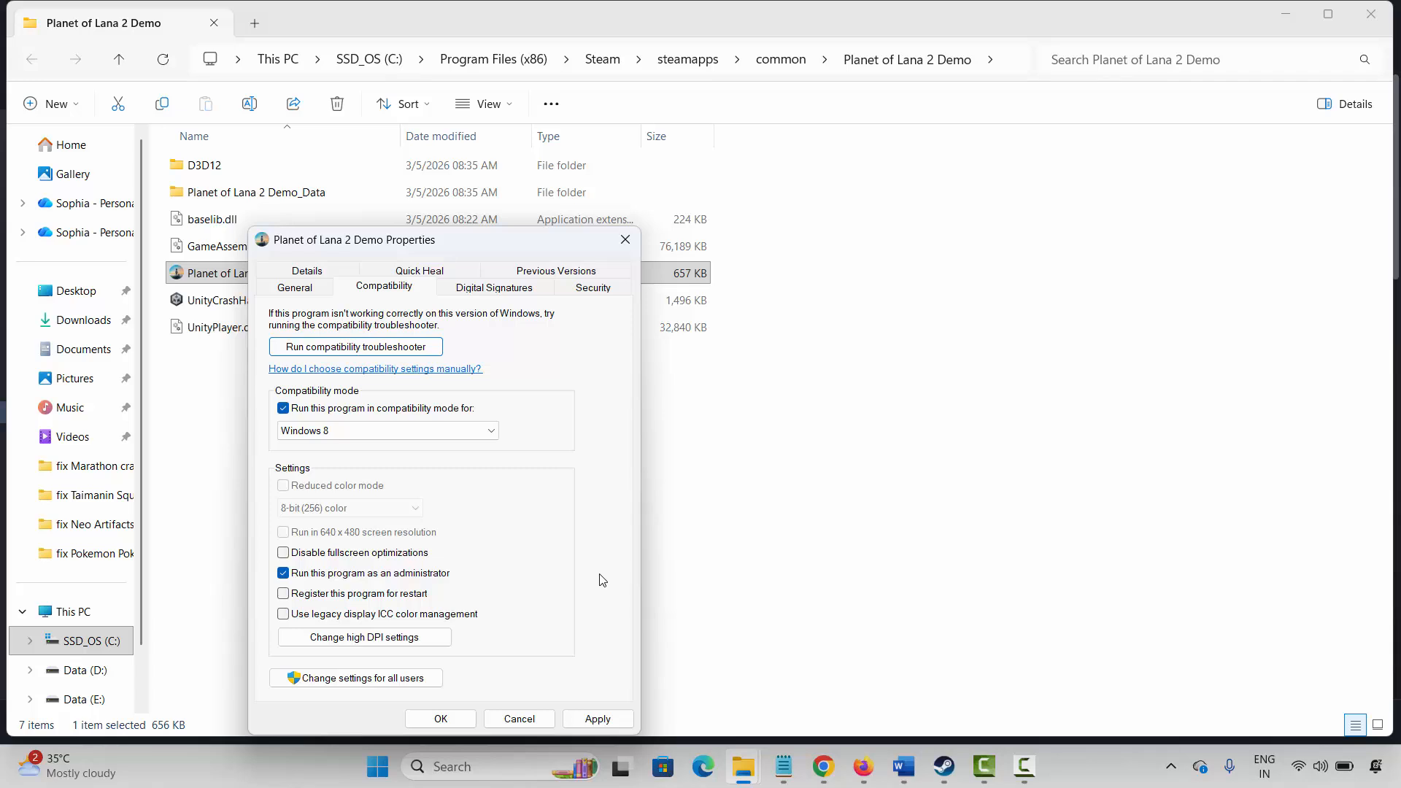
{"action": "left_click", "coordinate": [332, 558]}
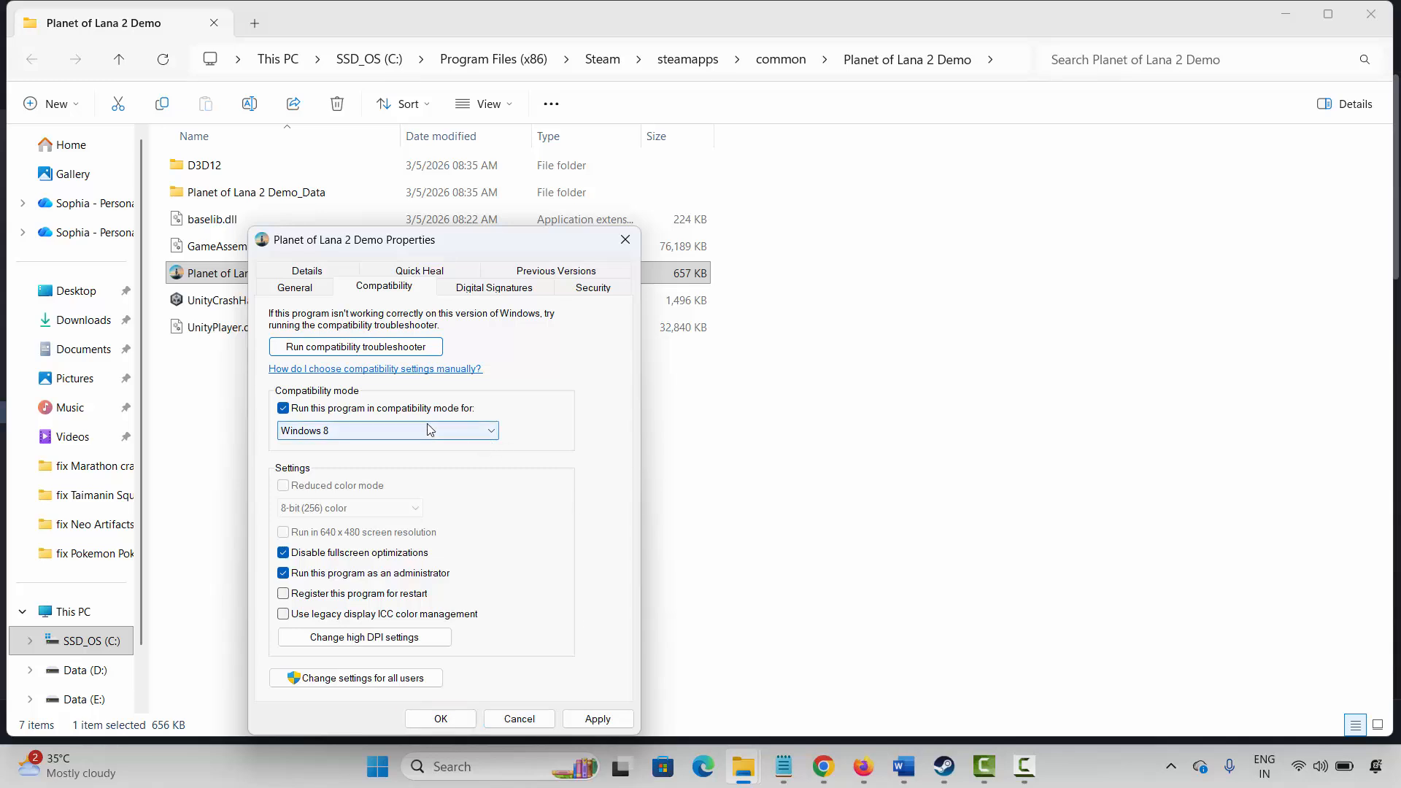
Clear the compatibility mode, fullscreen optimizations and administrator options, then close the properties and the game folder without applying.
{"action": "left_click", "coordinate": [372, 412]}
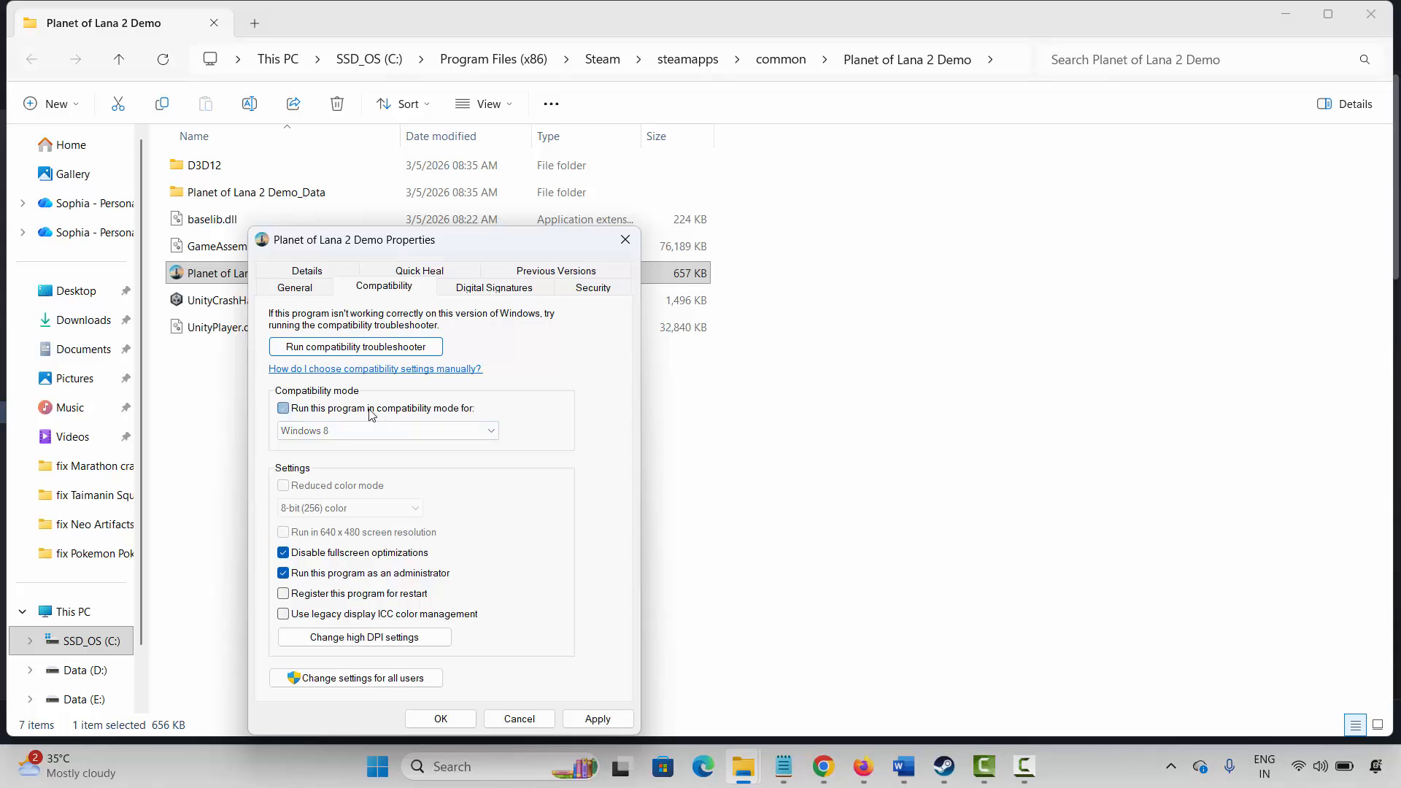
{"action": "left_click", "coordinate": [400, 553]}
{"action": "left_click", "coordinate": [423, 575]}
{"action": "left_click", "coordinate": [625, 239]}
{"action": "left_click", "coordinate": [1371, 14]}
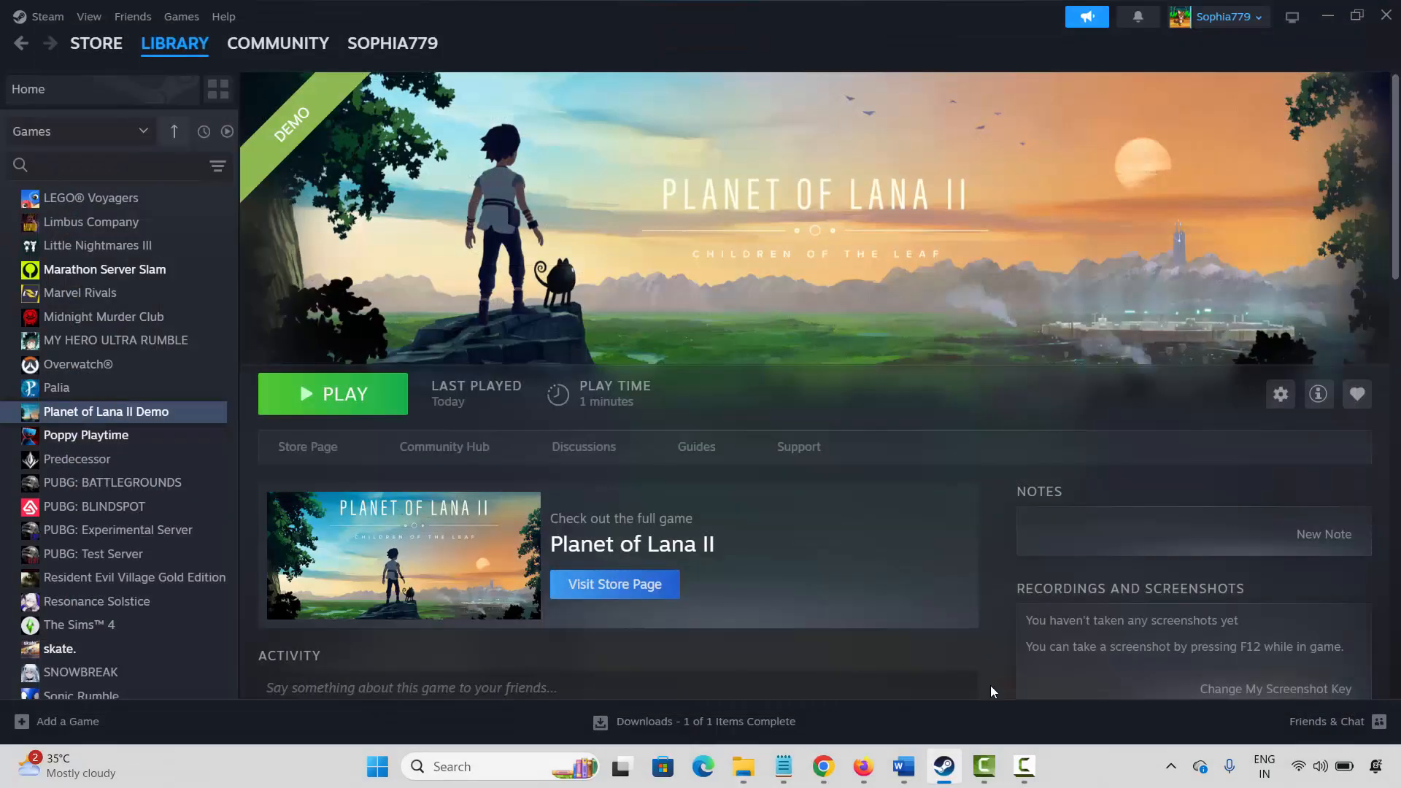
Return to the Word document and highlight the heading "Method 9: Move game to SSD", then clear the selection.
{"action": "left_click", "coordinate": [946, 772]}
{"action": "scroll", "coordinate": [362, 555], "scroll_direction": "down", "scroll_amount": 2}
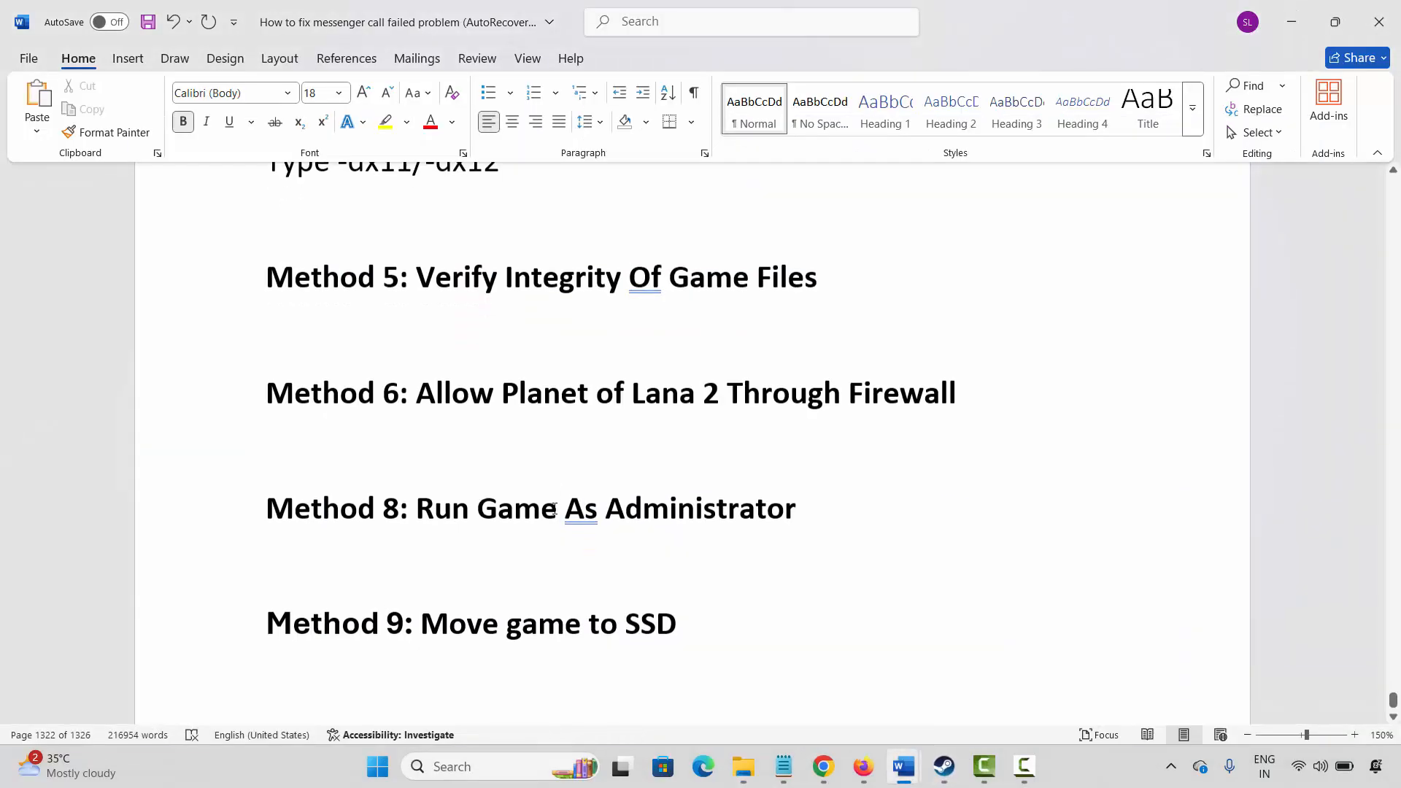
{"action": "left_click", "coordinate": [234, 594]}
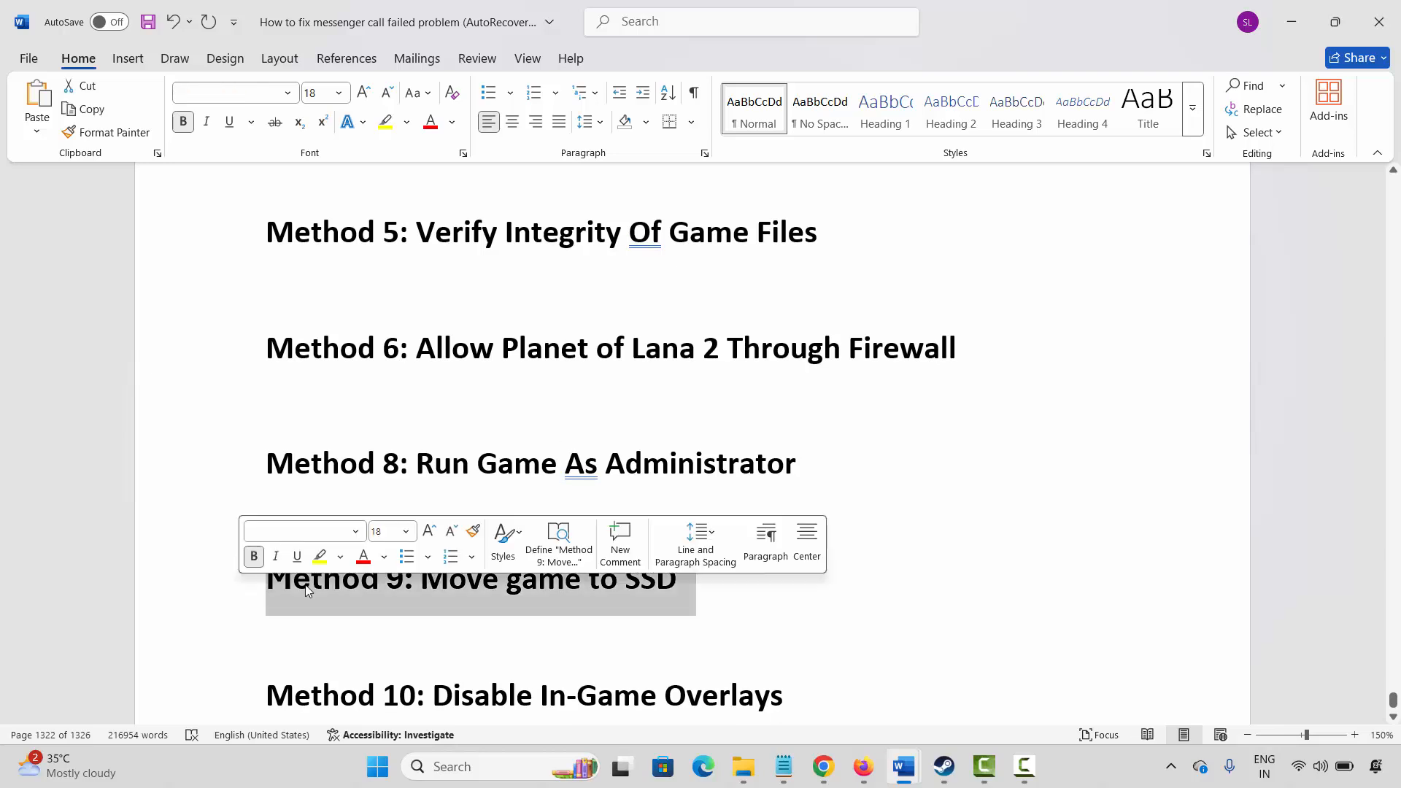
{"action": "left_click", "coordinate": [507, 602]}
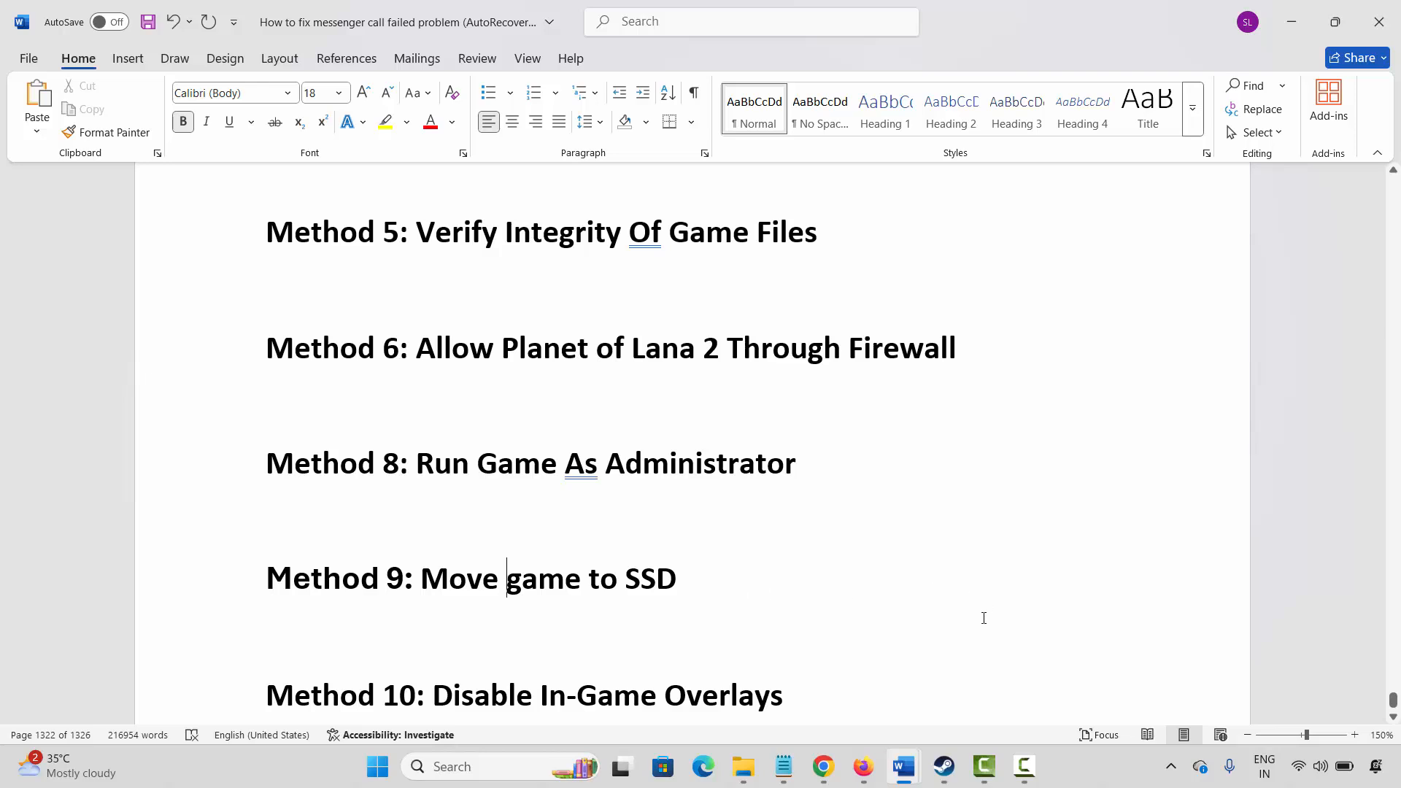
Switch to Steam, open its Storage settings and select Planet of Lana II Demo to show the move option.
{"action": "left_click", "coordinate": [945, 768]}
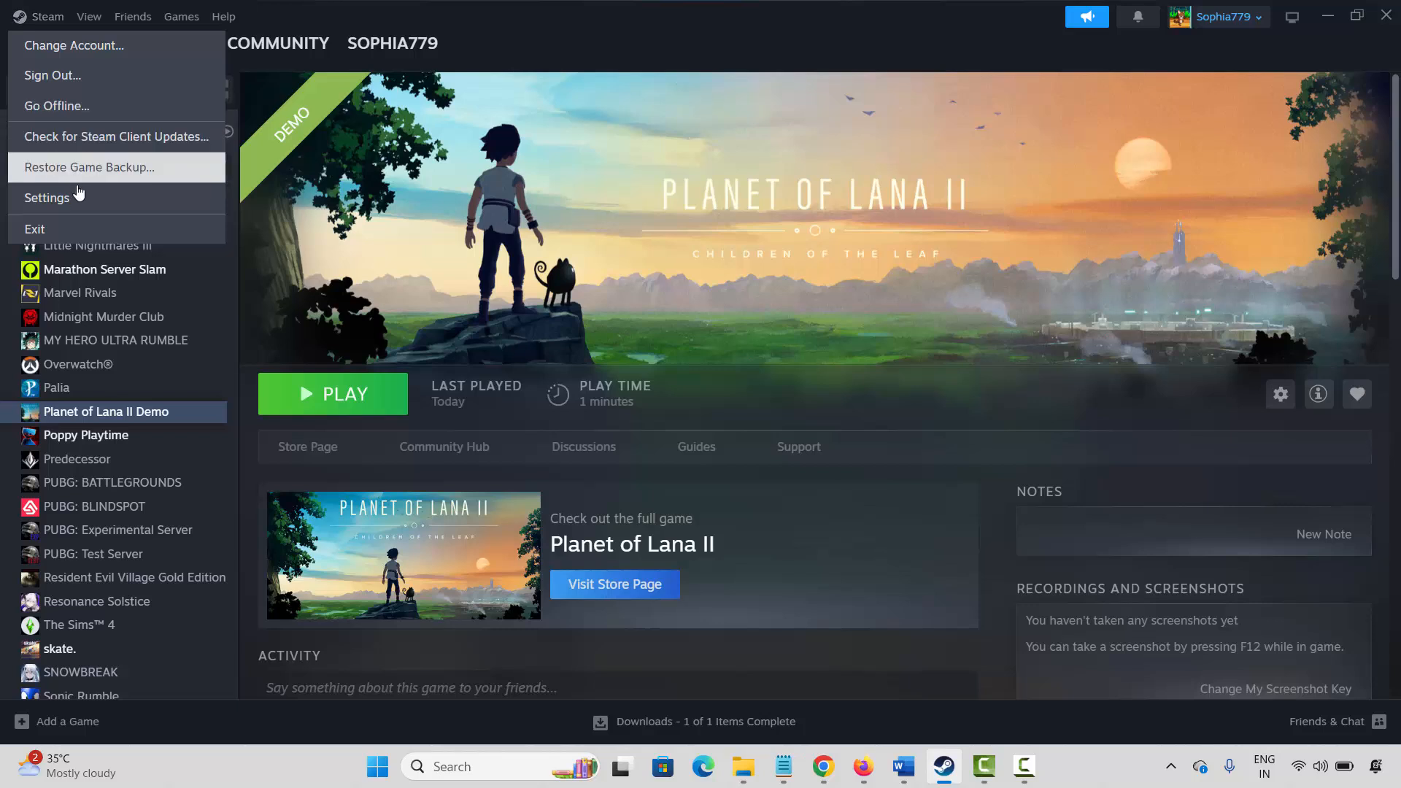
{"action": "left_click", "coordinate": [49, 198]}
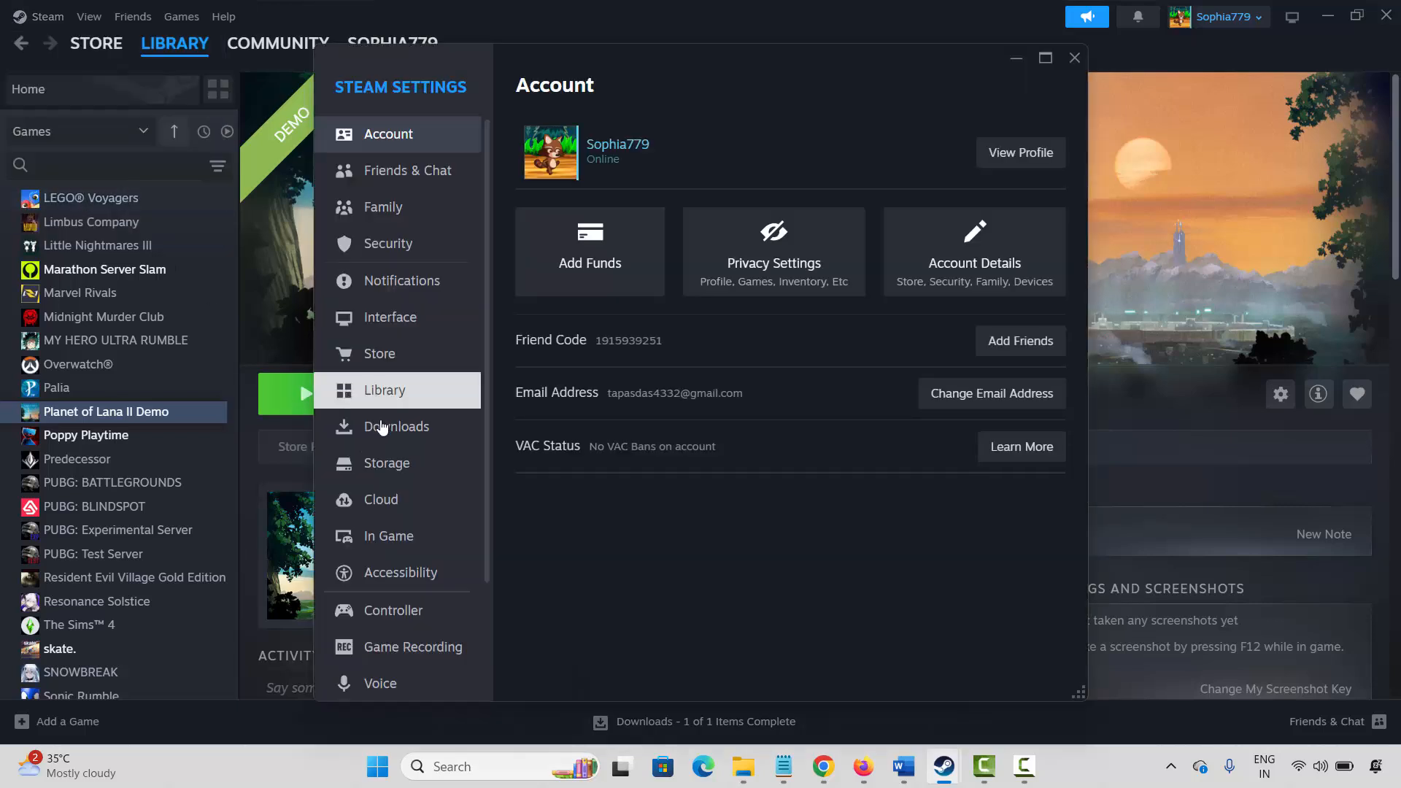
{"action": "left_click", "coordinate": [400, 463]}
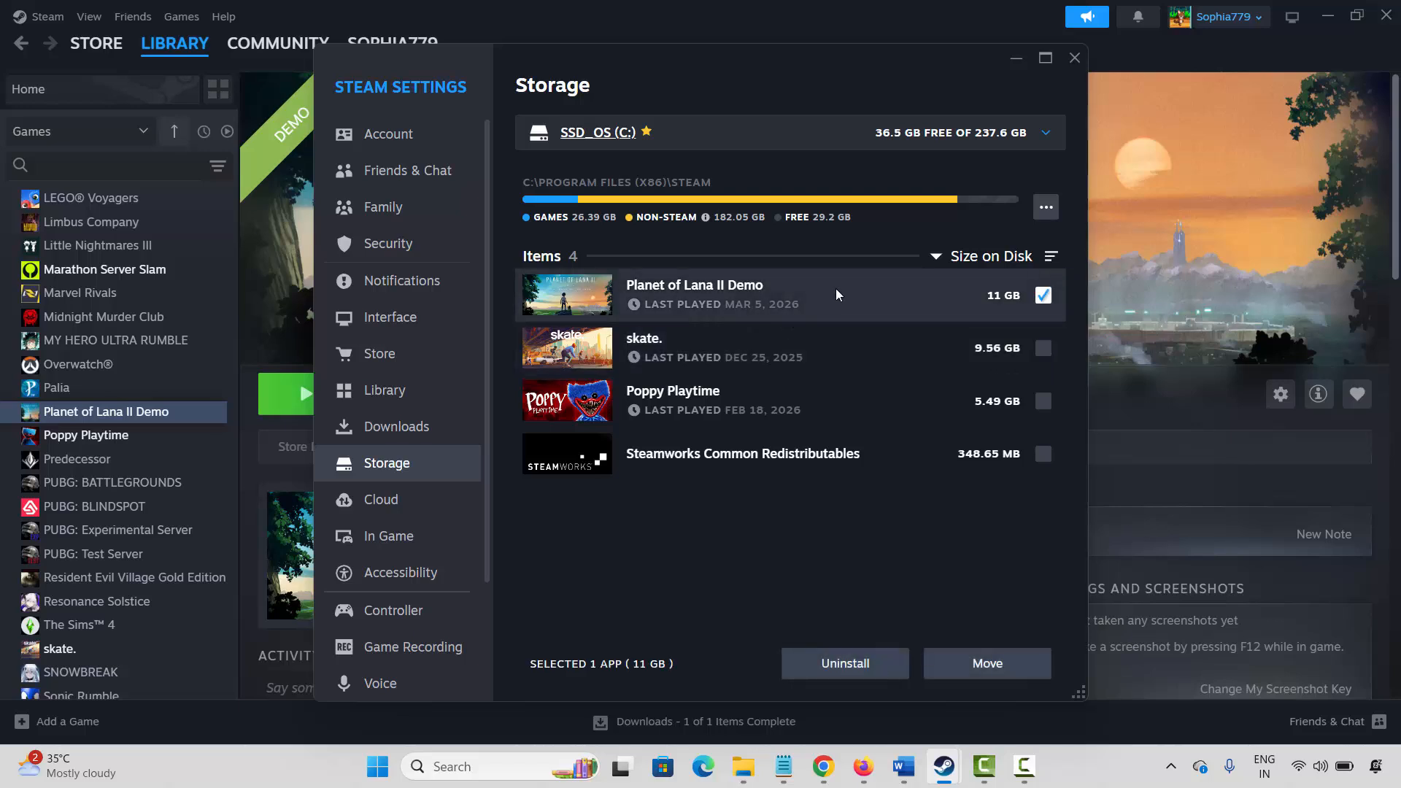
Deselect Planet of Lana II Demo and show the games stored on the Data (E:) drive.
{"action": "left_click", "coordinate": [856, 290]}
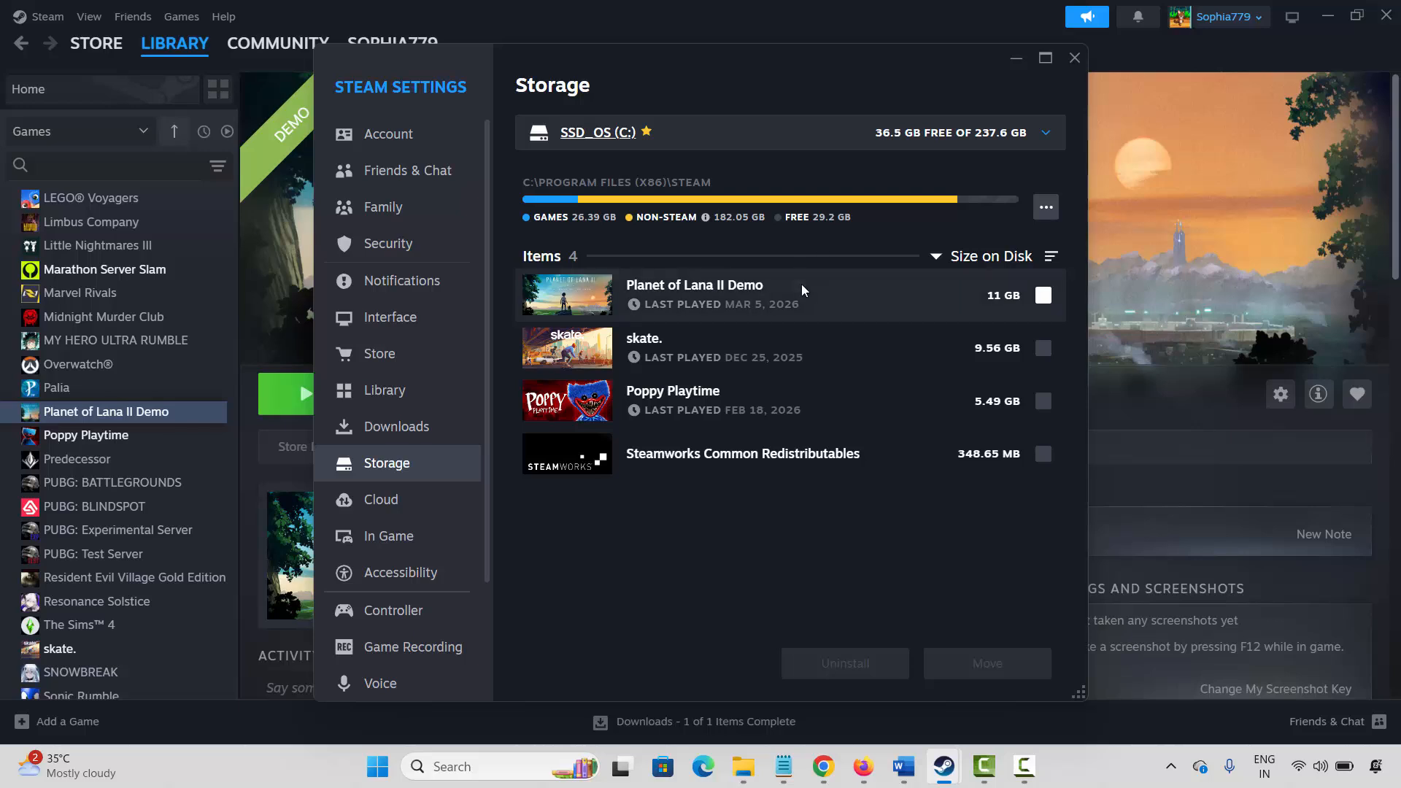
{"action": "left_click", "coordinate": [798, 142]}
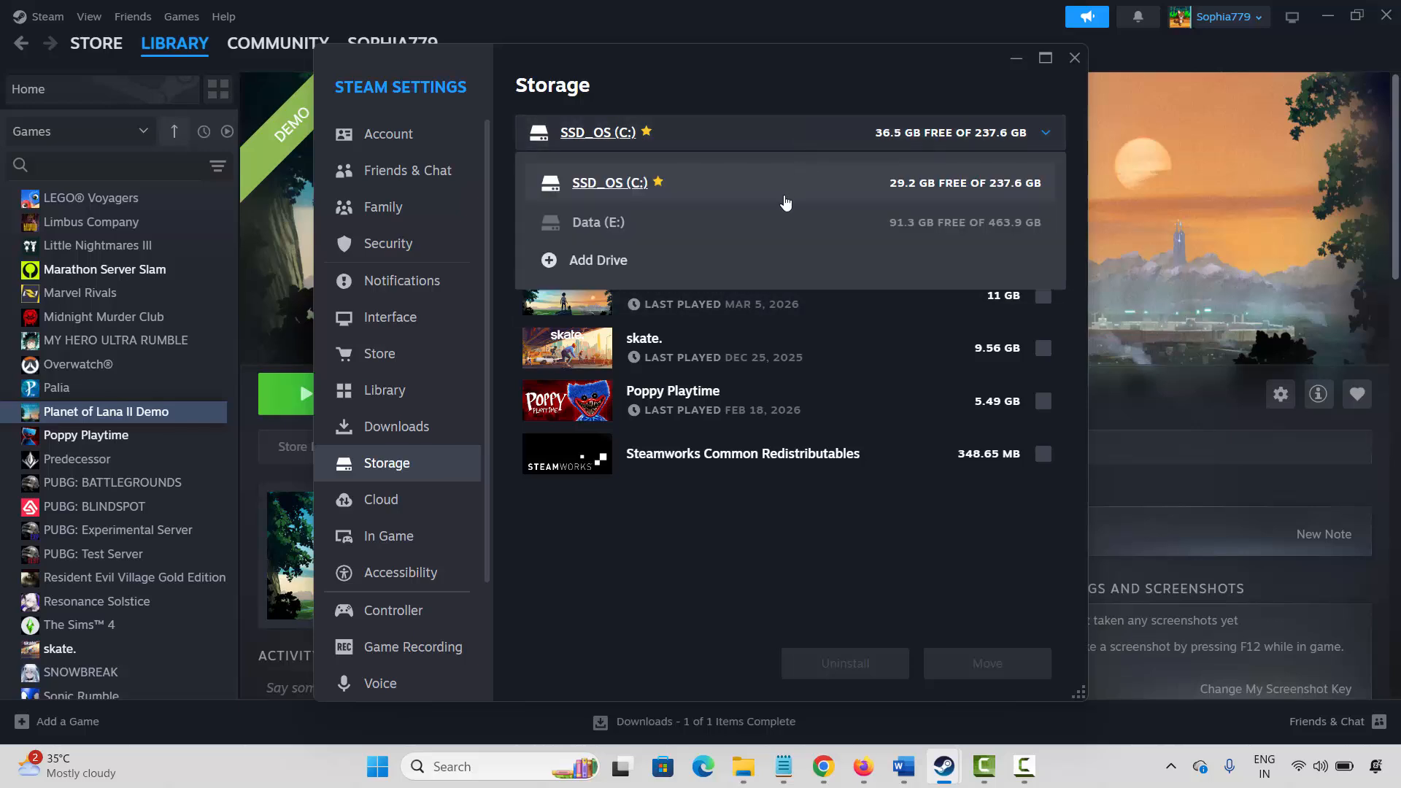
{"action": "left_click", "coordinate": [774, 238]}
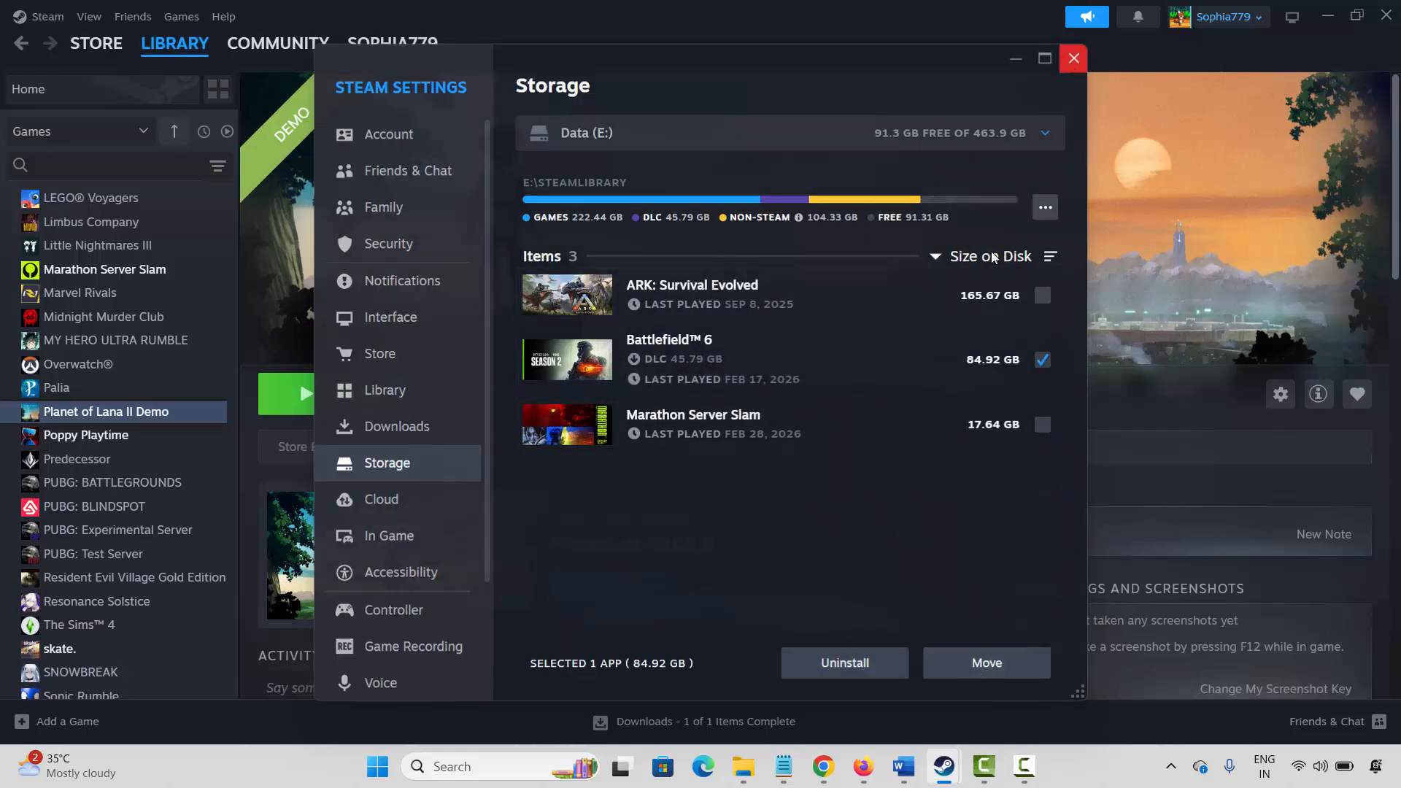
Close the Steam settings and return to the Word document at the heading "Method 10: Disable In-Game Overlays".
{"action": "left_click", "coordinate": [1072, 62]}
{"action": "left_click", "coordinate": [944, 783]}
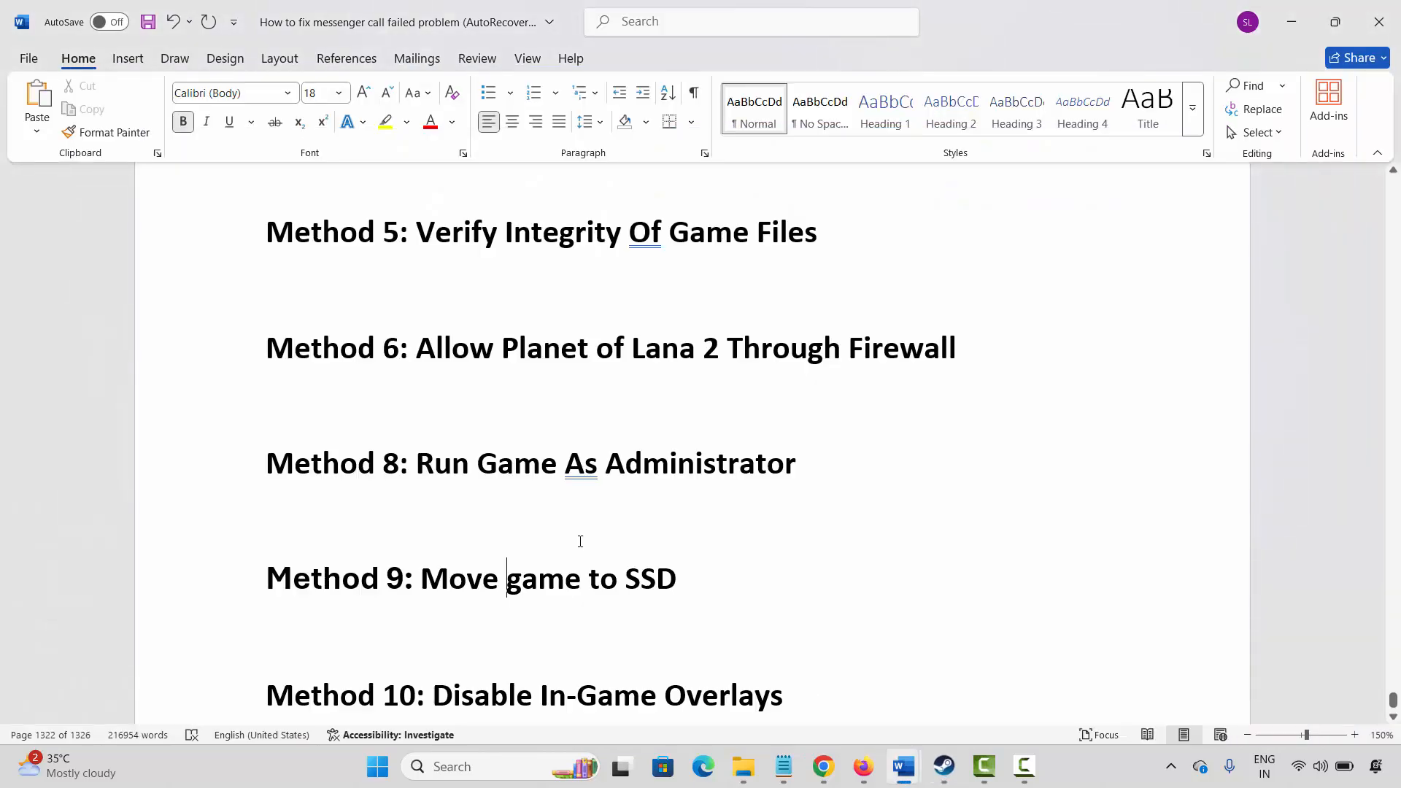
{"action": "scroll", "coordinate": [541, 557], "scroll_direction": "down", "scroll_amount": 3}
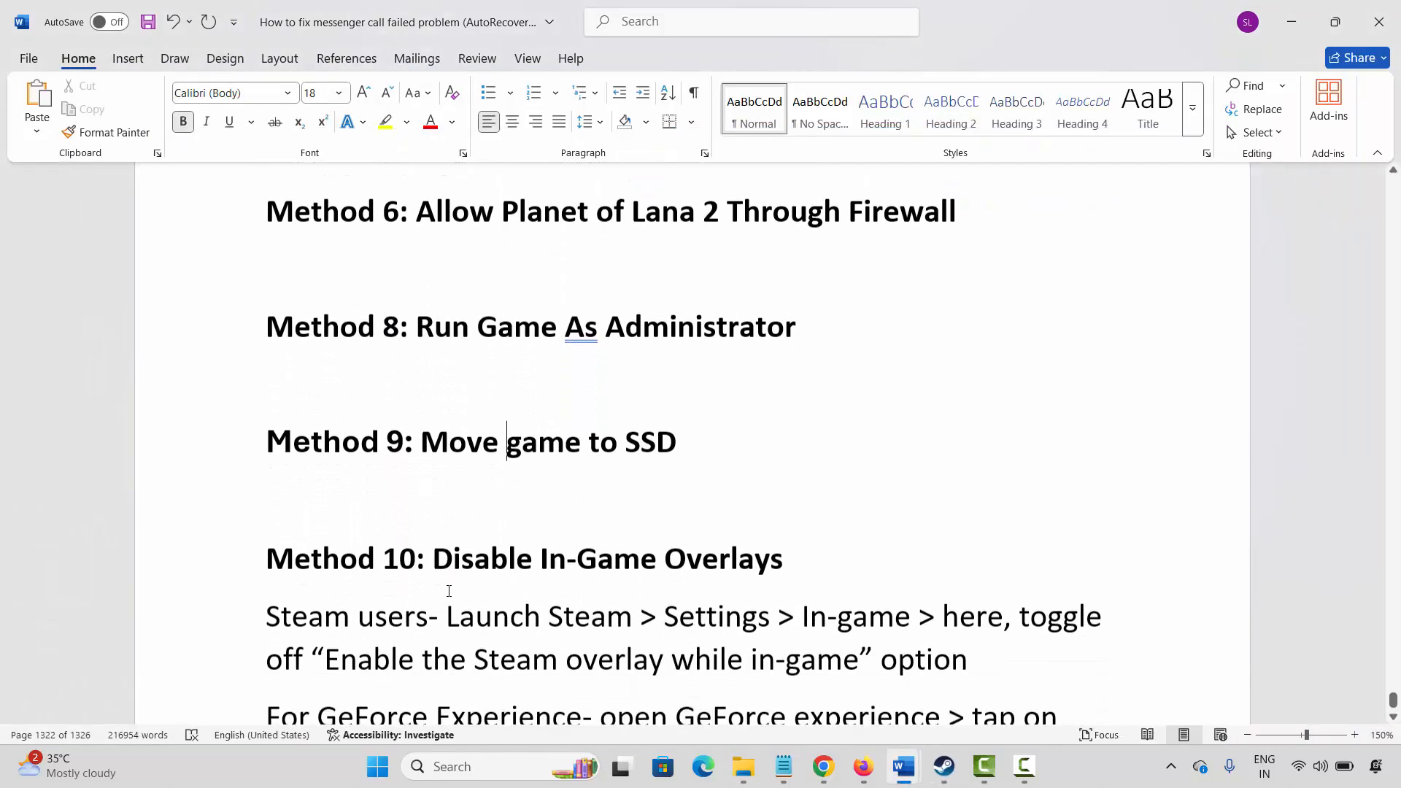
Switch to Steam and show the "Enable the Steam Overlay while in-game" option in the In Game settings, then return to the Word document.
{"action": "left_click", "coordinate": [947, 772]}
{"action": "left_click", "coordinate": [41, 18]}
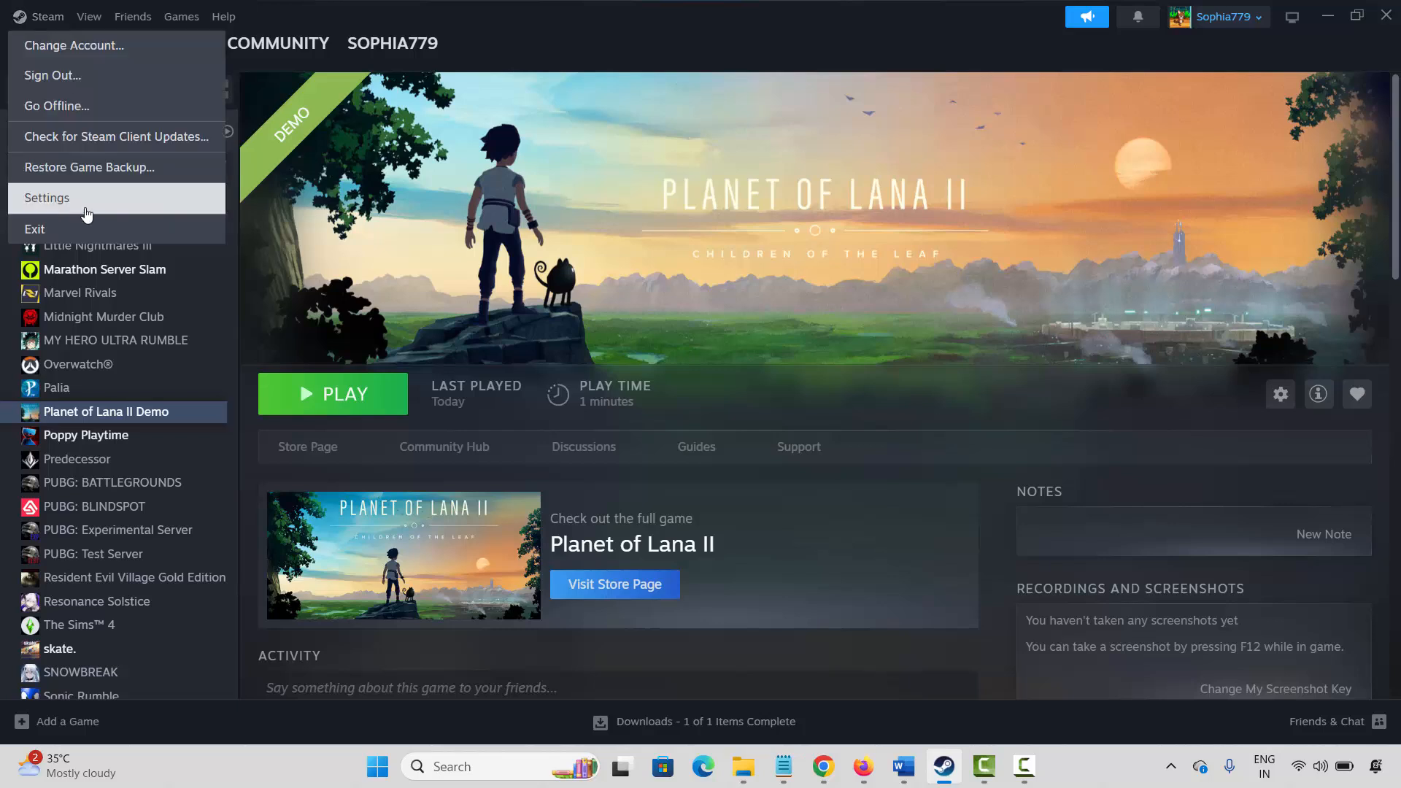
{"action": "left_click", "coordinate": [85, 211]}
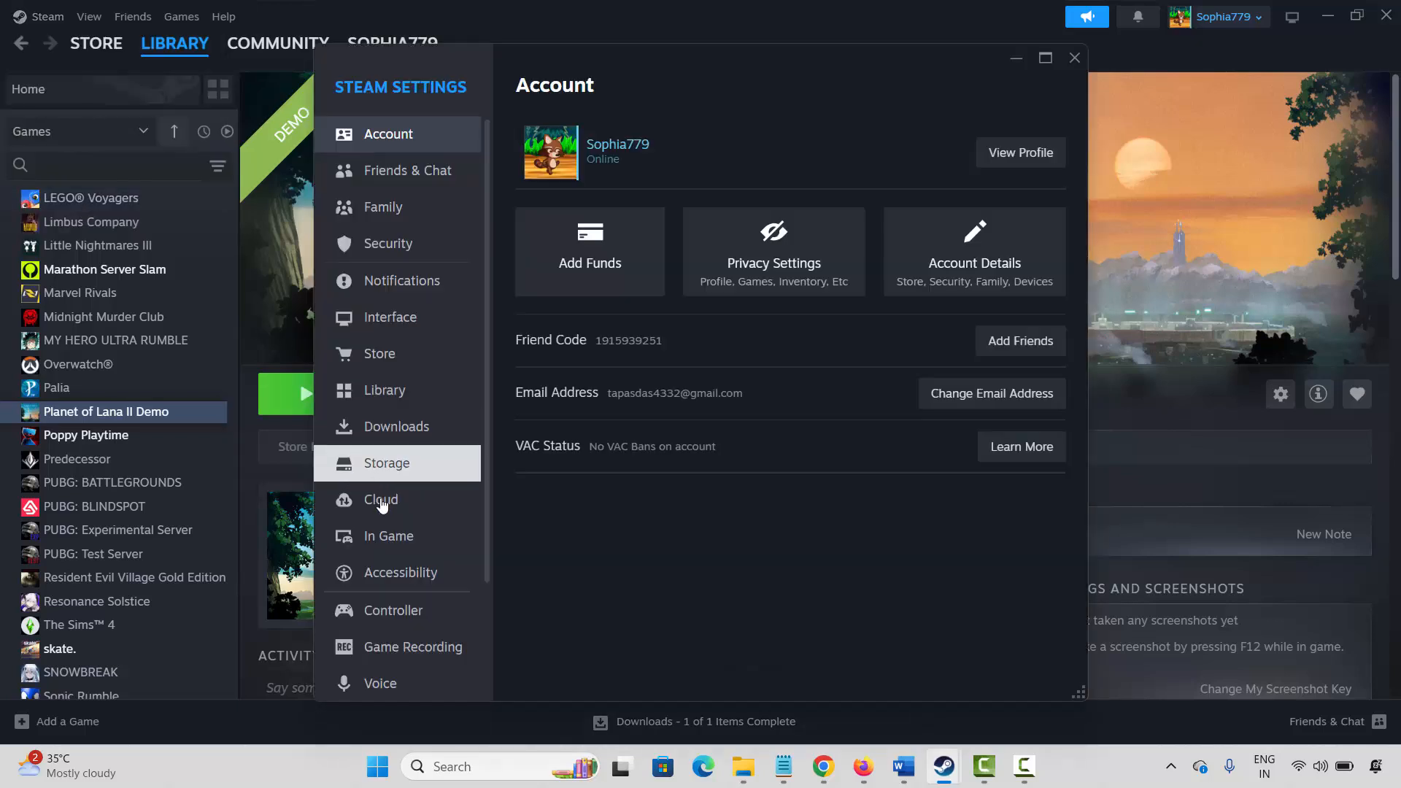
{"action": "left_click", "coordinate": [393, 538]}
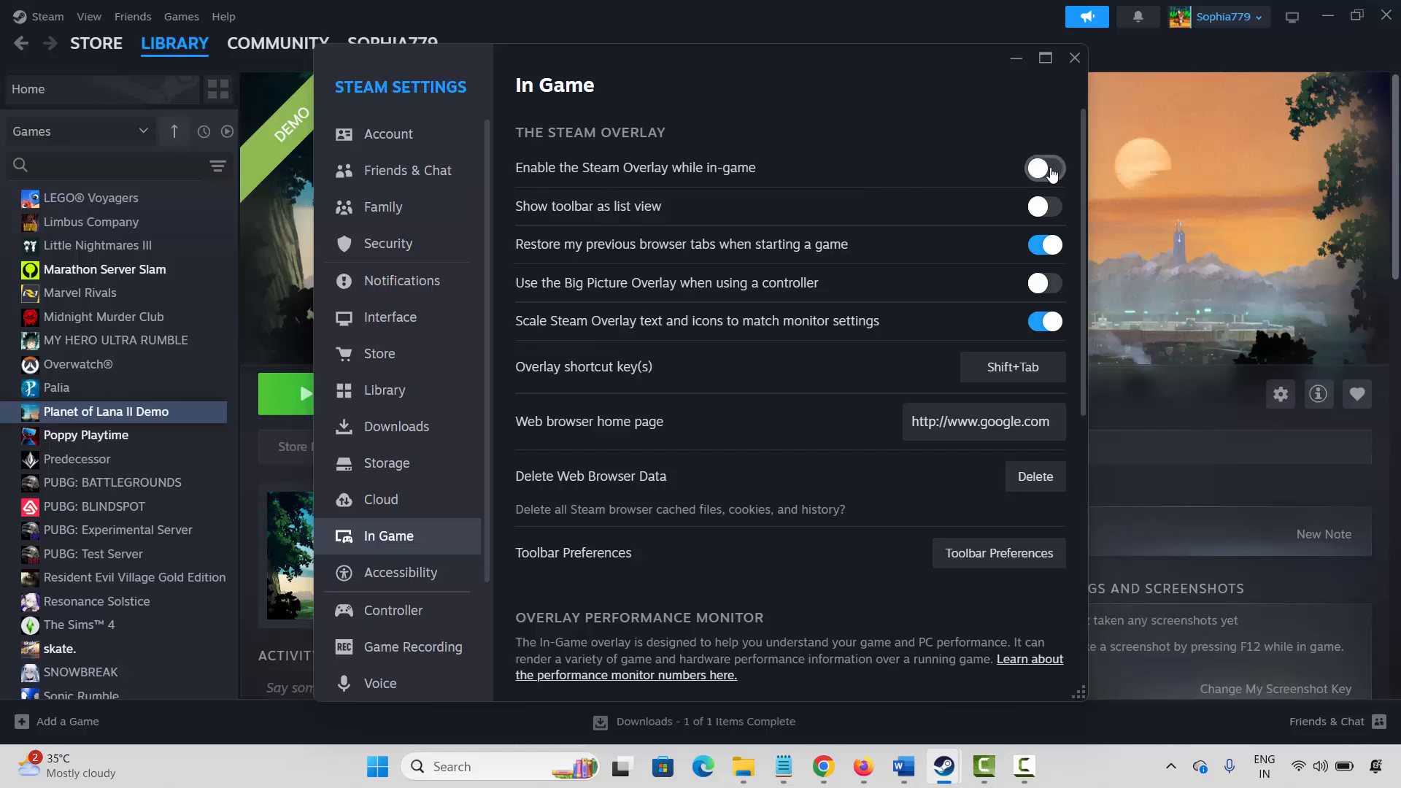
{"action": "left_click", "coordinate": [1074, 60]}
{"action": "left_click", "coordinate": [944, 768]}
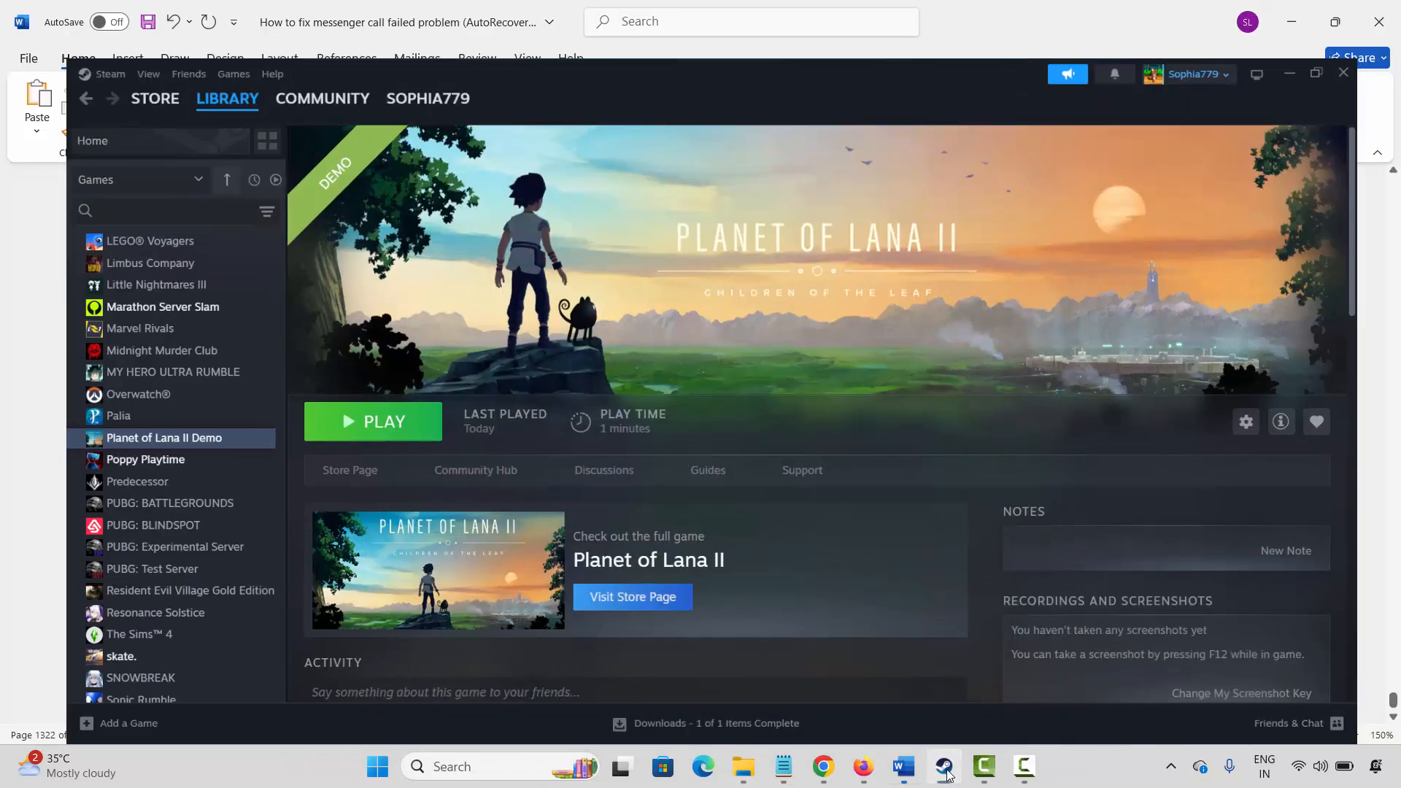
Review the GeForce Experience and Discord overlay instructions under Method 10, highlighting "discord overlay-" and clearing the selection.
{"action": "scroll", "coordinate": [630, 597], "scroll_direction": "down", "scroll_amount": 3}
{"action": "scroll", "coordinate": [629, 596], "scroll_direction": "down", "scroll_amount": 2}
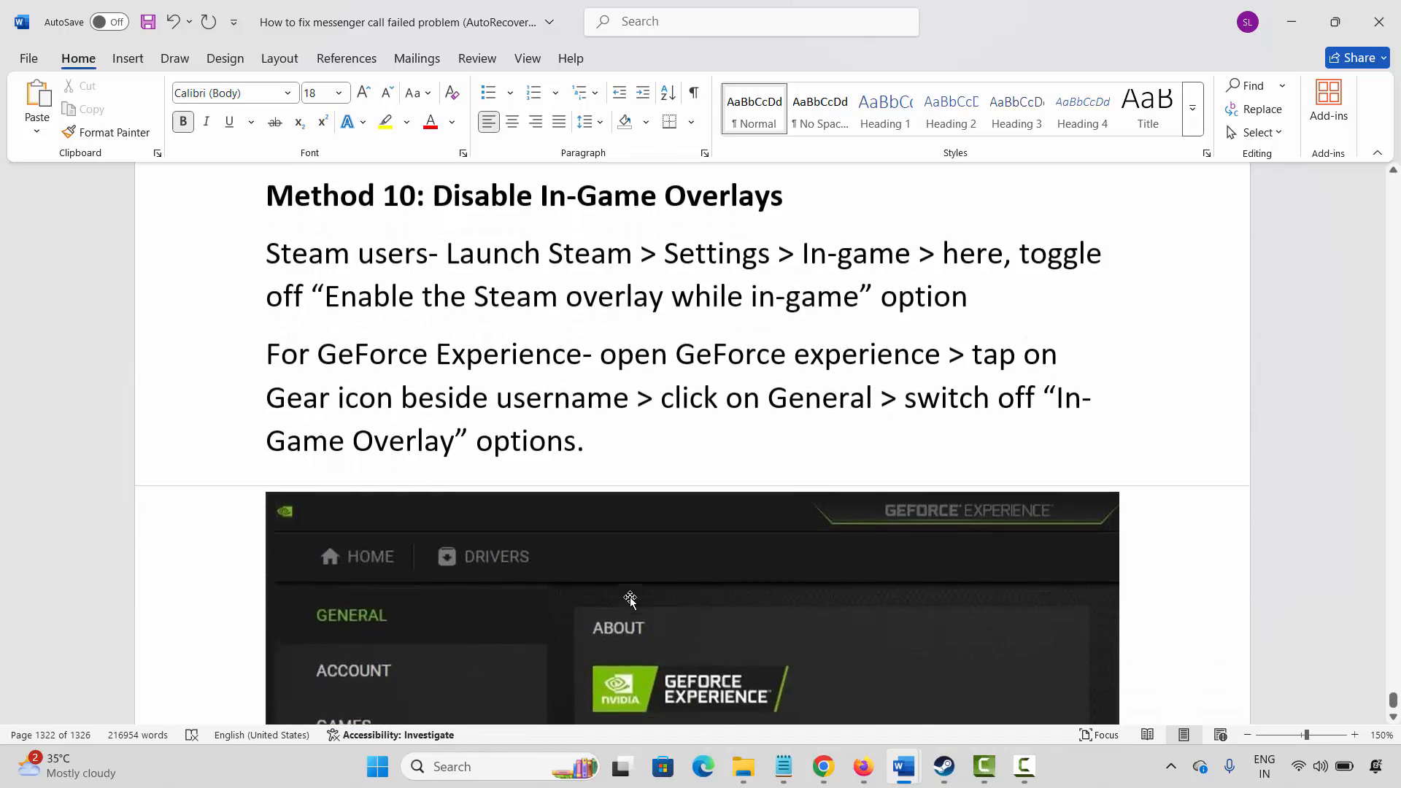
{"action": "scroll", "coordinate": [570, 415], "scroll_direction": "down", "scroll_amount": 2}
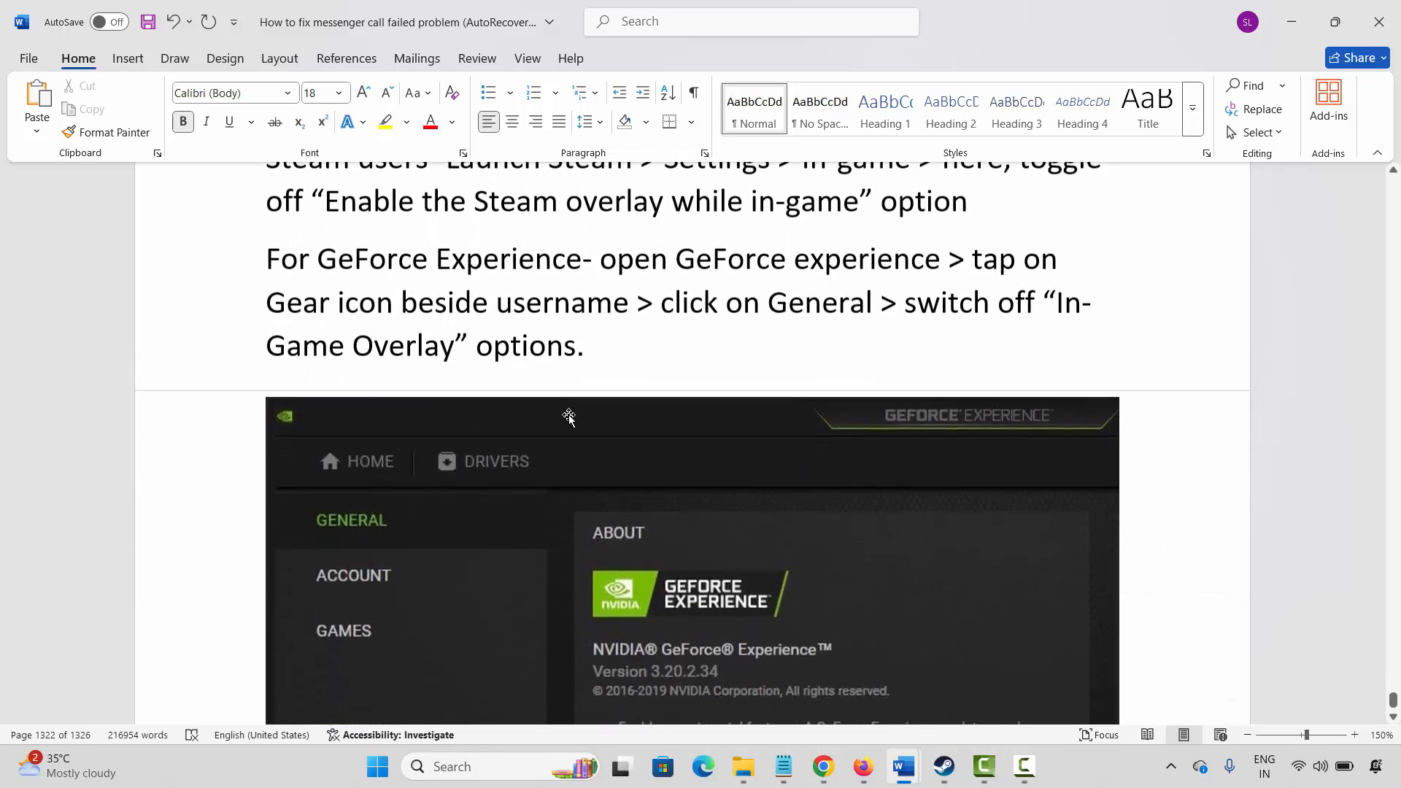
{"action": "scroll", "coordinate": [626, 348], "scroll_direction": "down", "scroll_amount": 7}
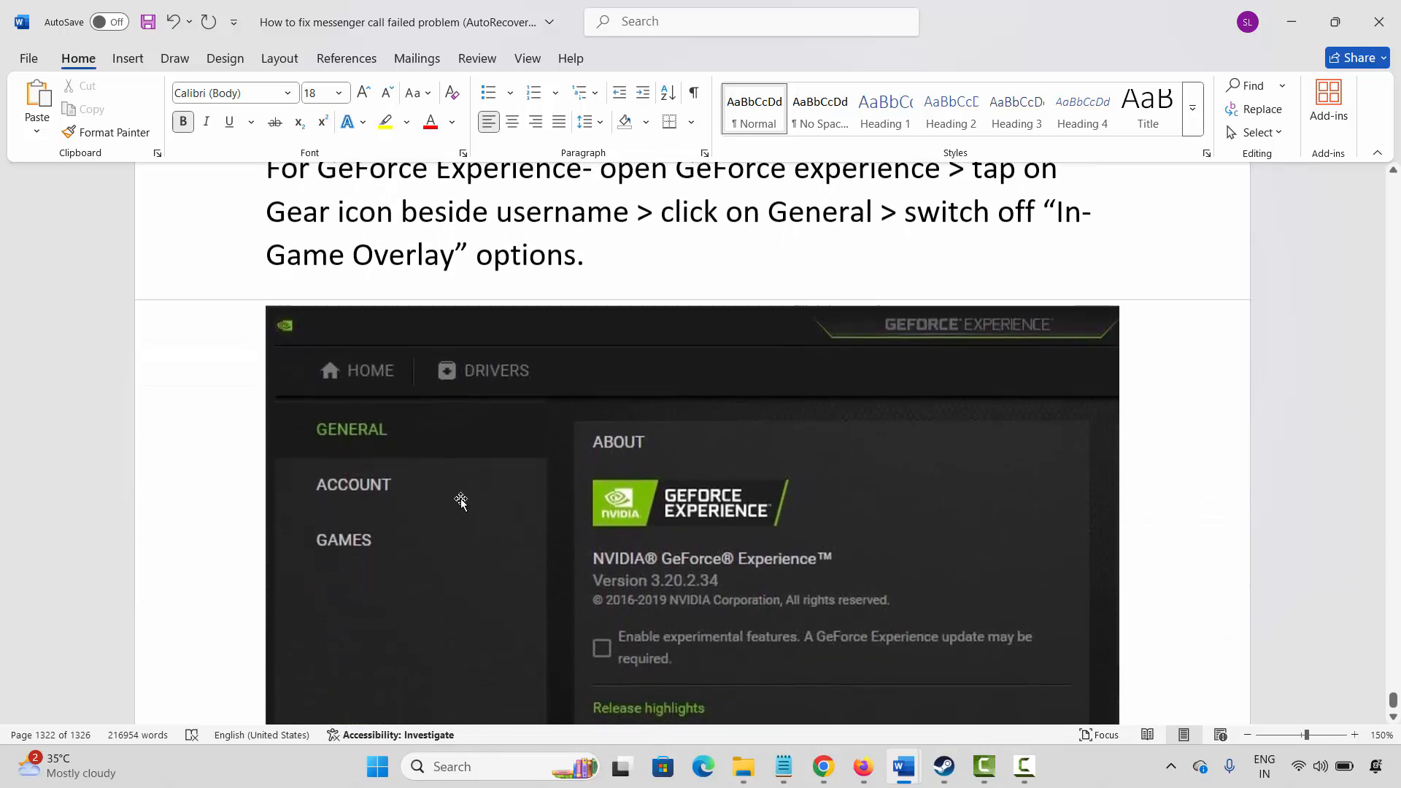
{"action": "scroll", "coordinate": [461, 500], "scroll_direction": "down", "scroll_amount": 9}
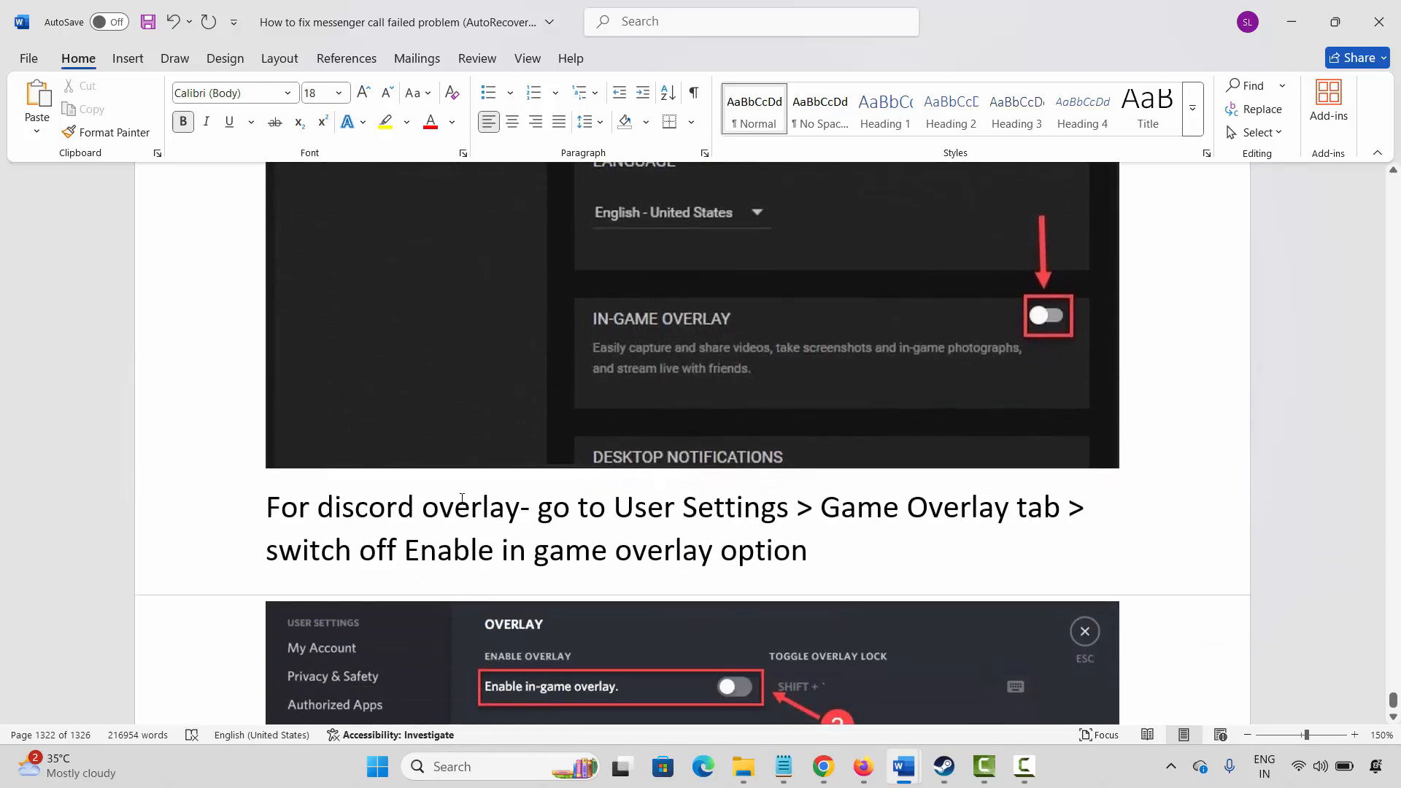
{"action": "left_click_drag", "start_coordinate": [326, 467], "coordinate": [539, 450]}
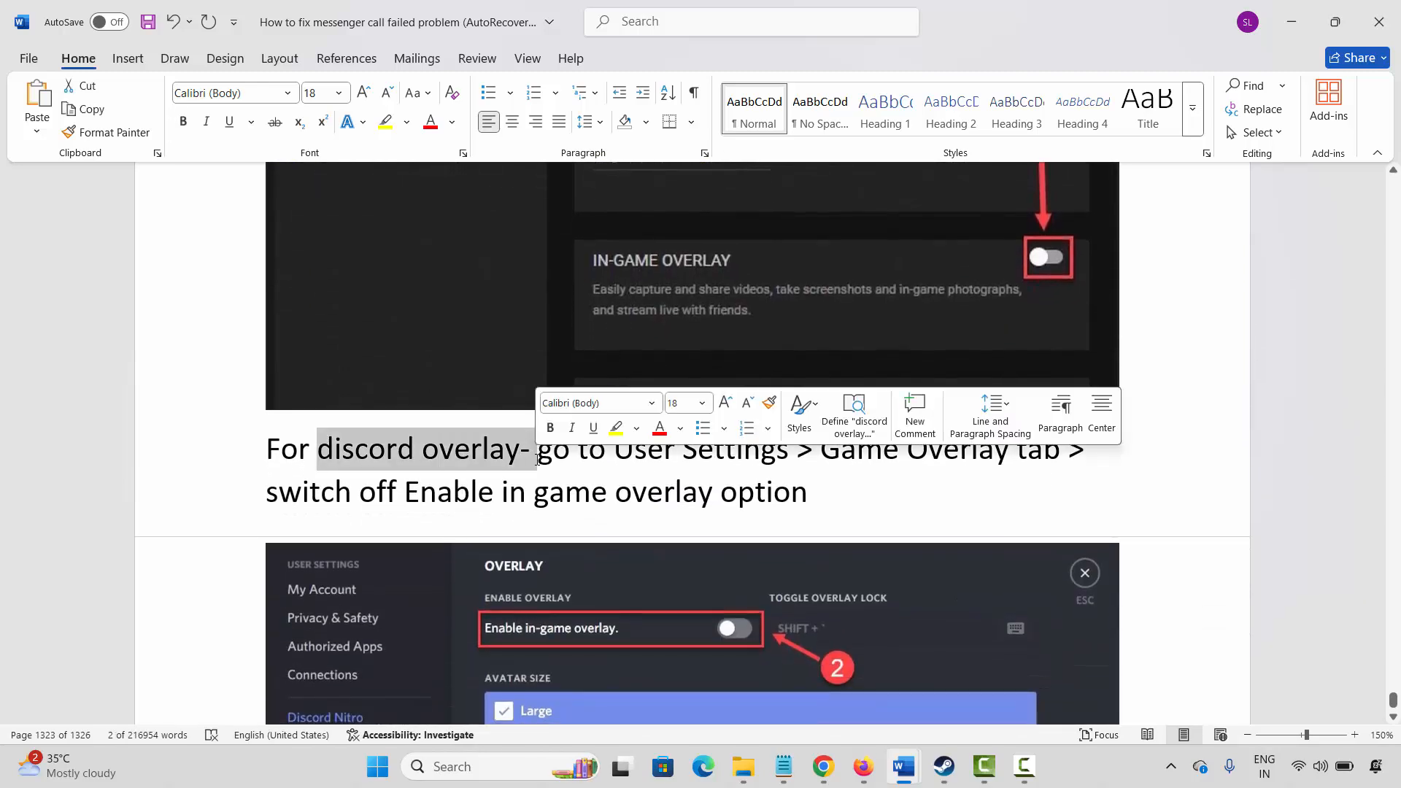
{"action": "left_click", "coordinate": [436, 492]}
{"action": "scroll", "coordinate": [432, 492], "scroll_direction": "down", "scroll_amount": 12}
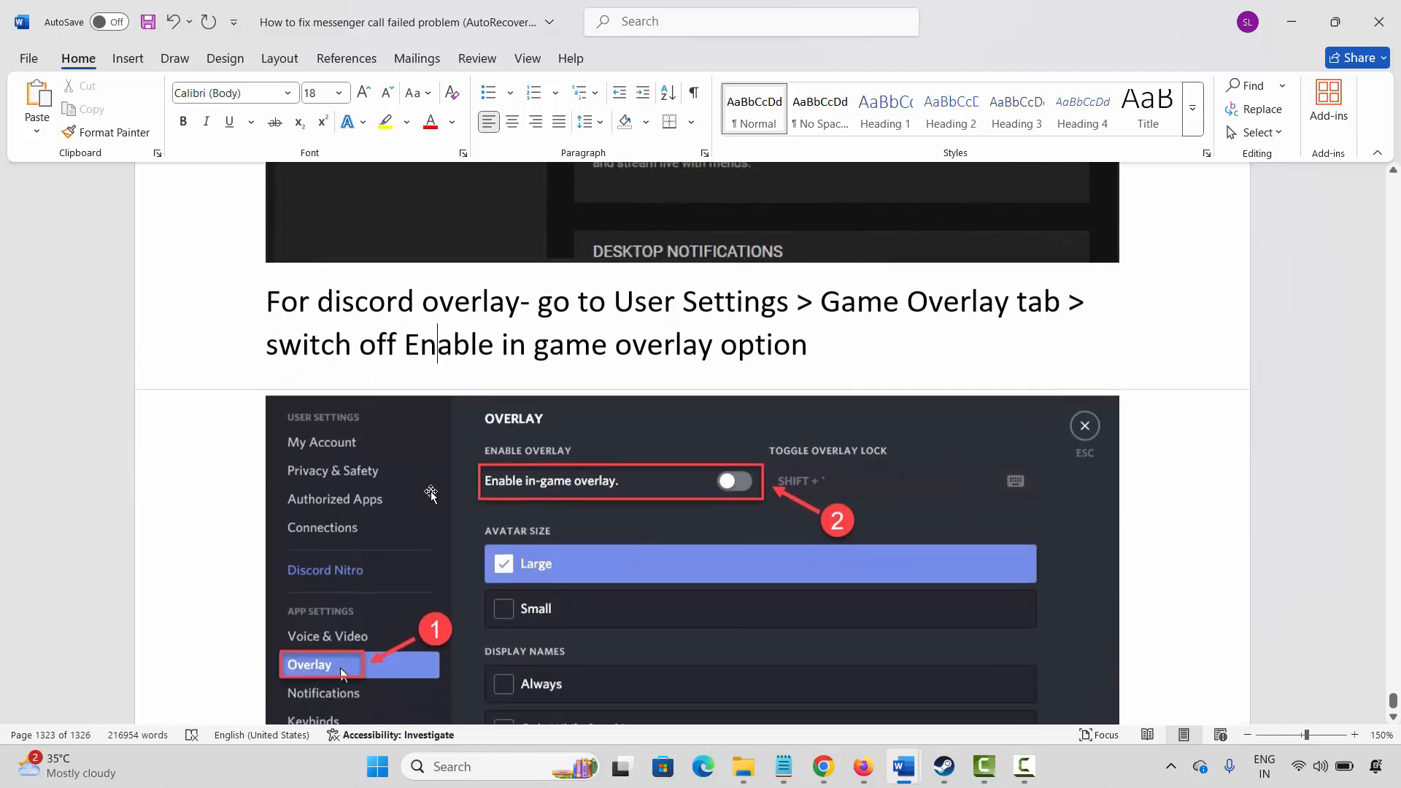
Go to the heading "Method: Update Graphics Card" and highlight it, then clear the selection.
{"action": "scroll", "coordinate": [432, 492], "scroll_direction": "down", "scroll_amount": 1}
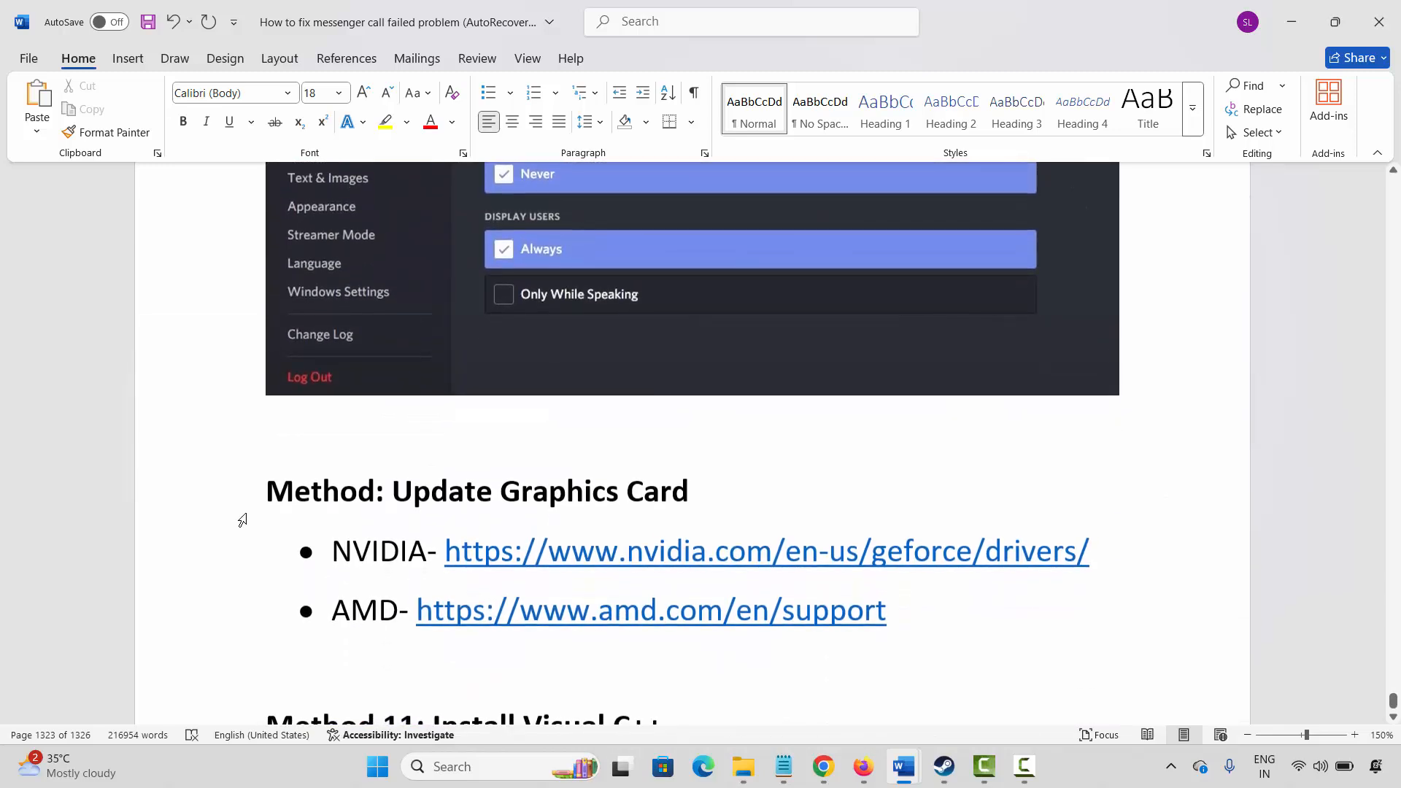
{"action": "left_click", "coordinate": [238, 517]}
{"action": "left_click", "coordinate": [335, 549]}
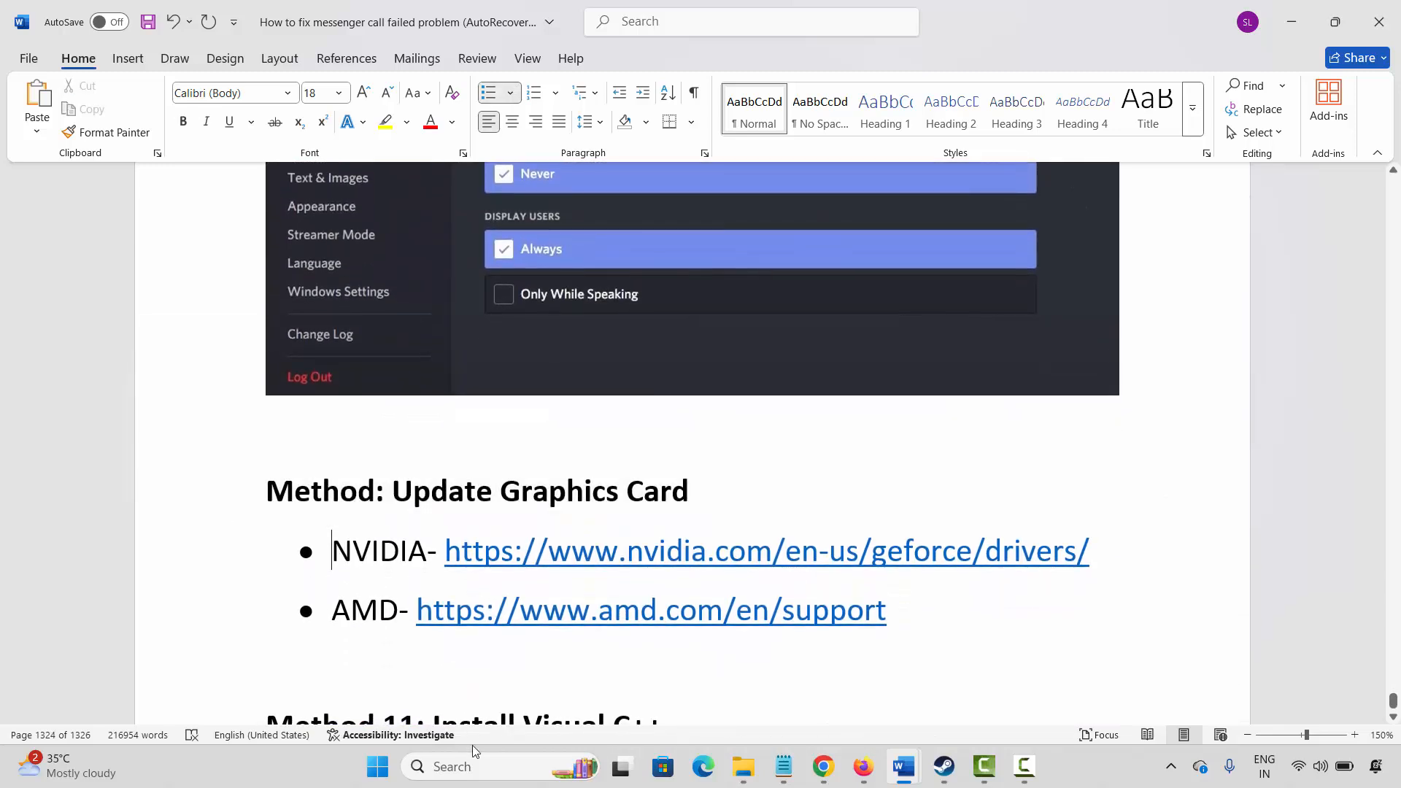
Open Device Manager, expand Display adapters and select Intel(R) UHD Graphics.
{"action": "left_click", "coordinate": [470, 765]}
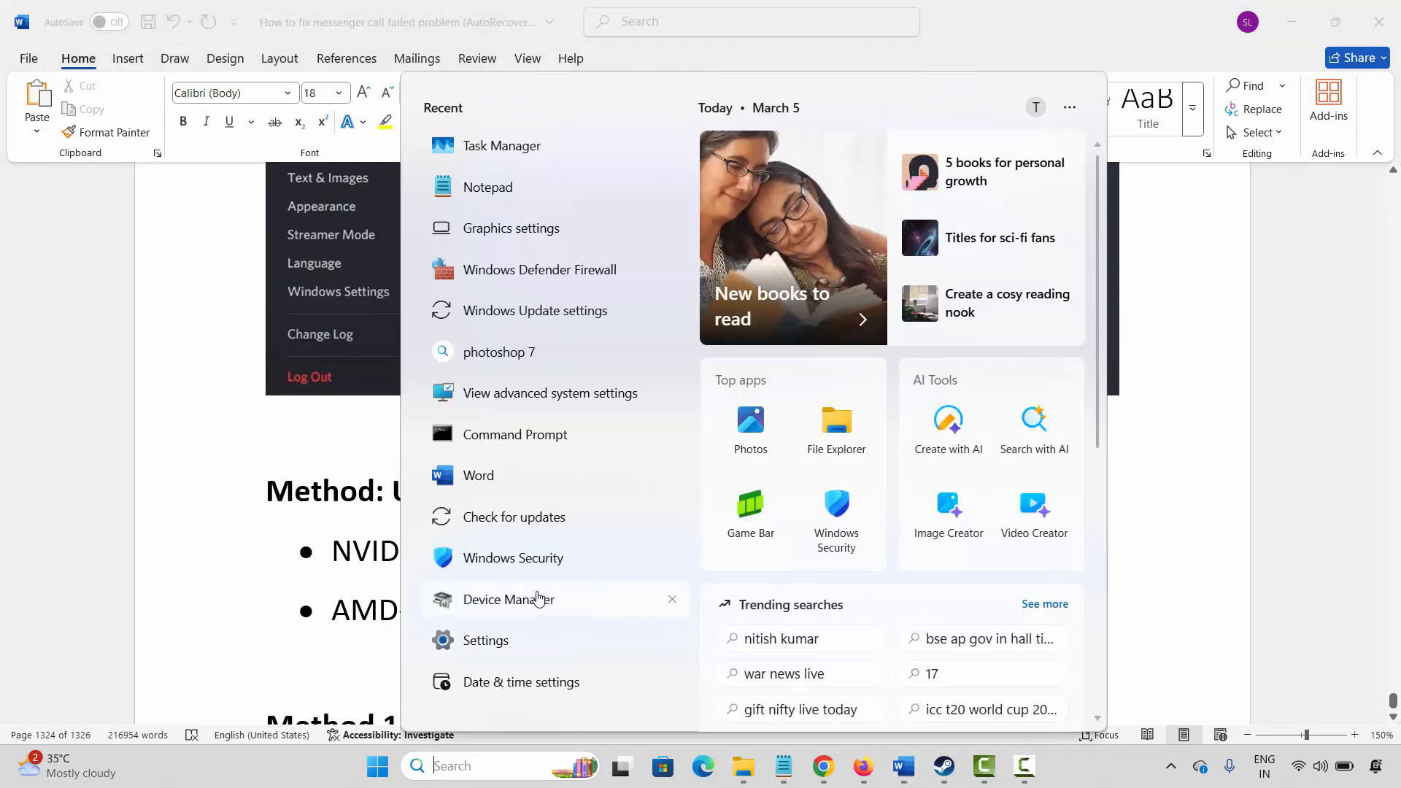
{"action": "left_click", "coordinate": [511, 610]}
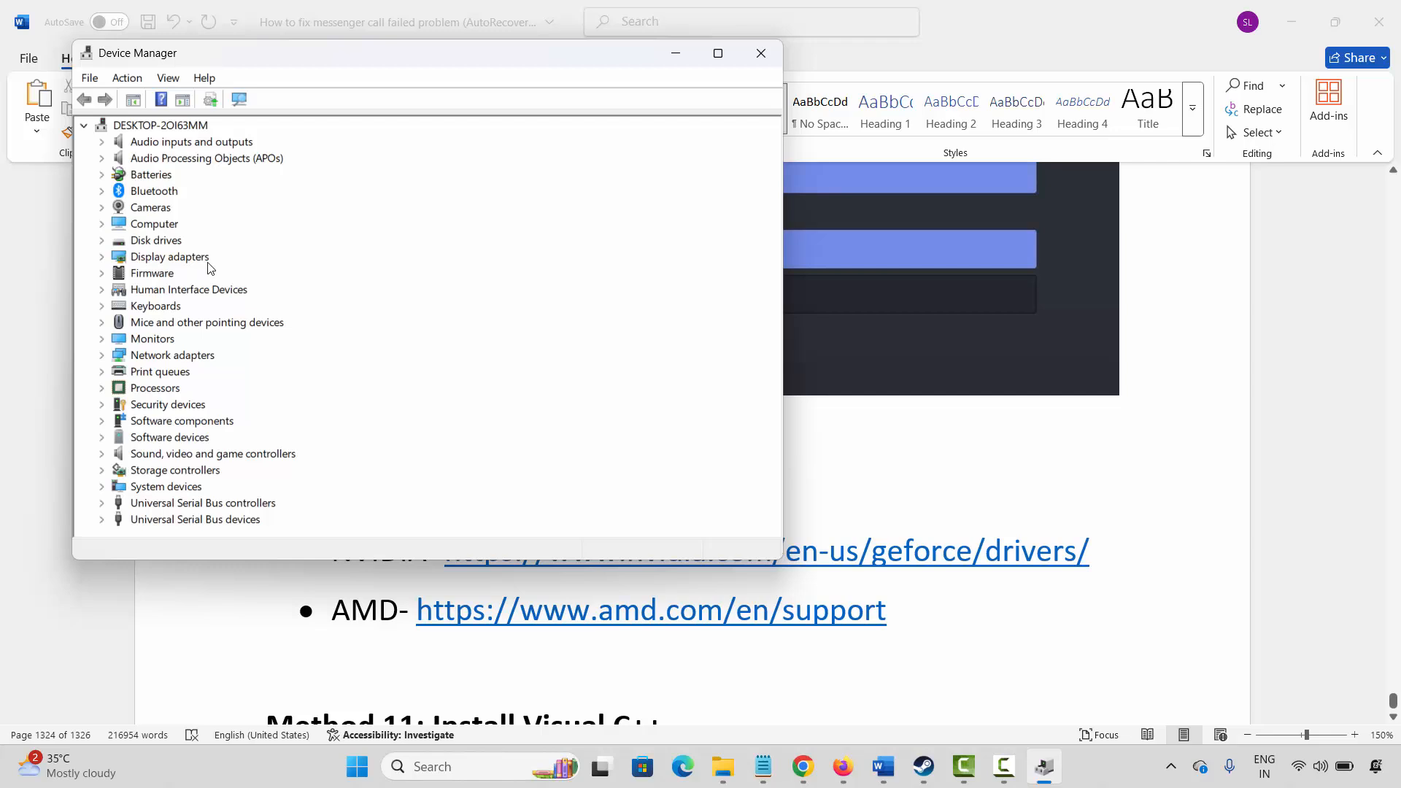
{"action": "left_click", "coordinate": [102, 257]}
{"action": "left_click", "coordinate": [205, 275]}
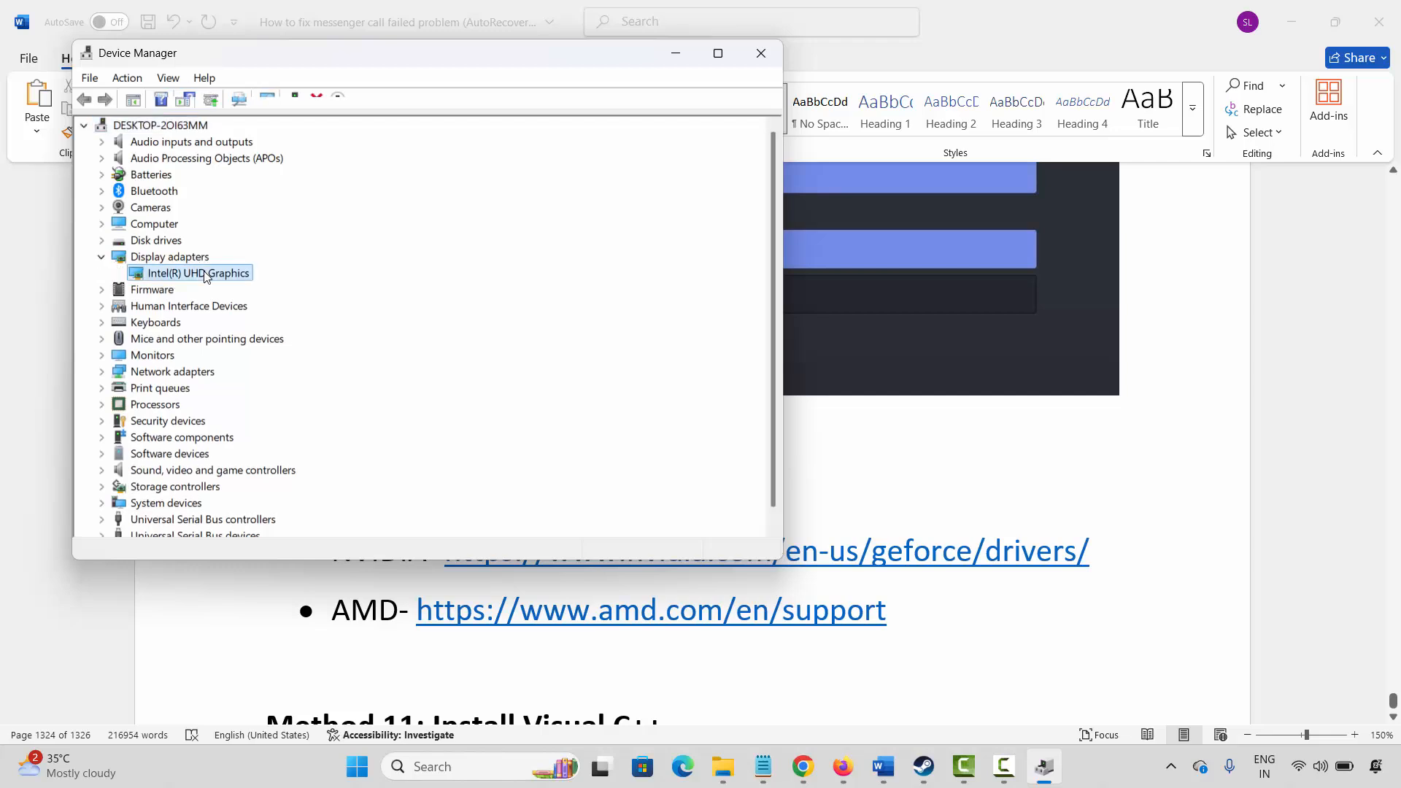
Run an automatic driver update search for Intel(R) UHD Graphics, then close the update wizard and Device Manager.
{"action": "right_click", "coordinate": [205, 275]}
{"action": "left_click", "coordinate": [245, 284]}
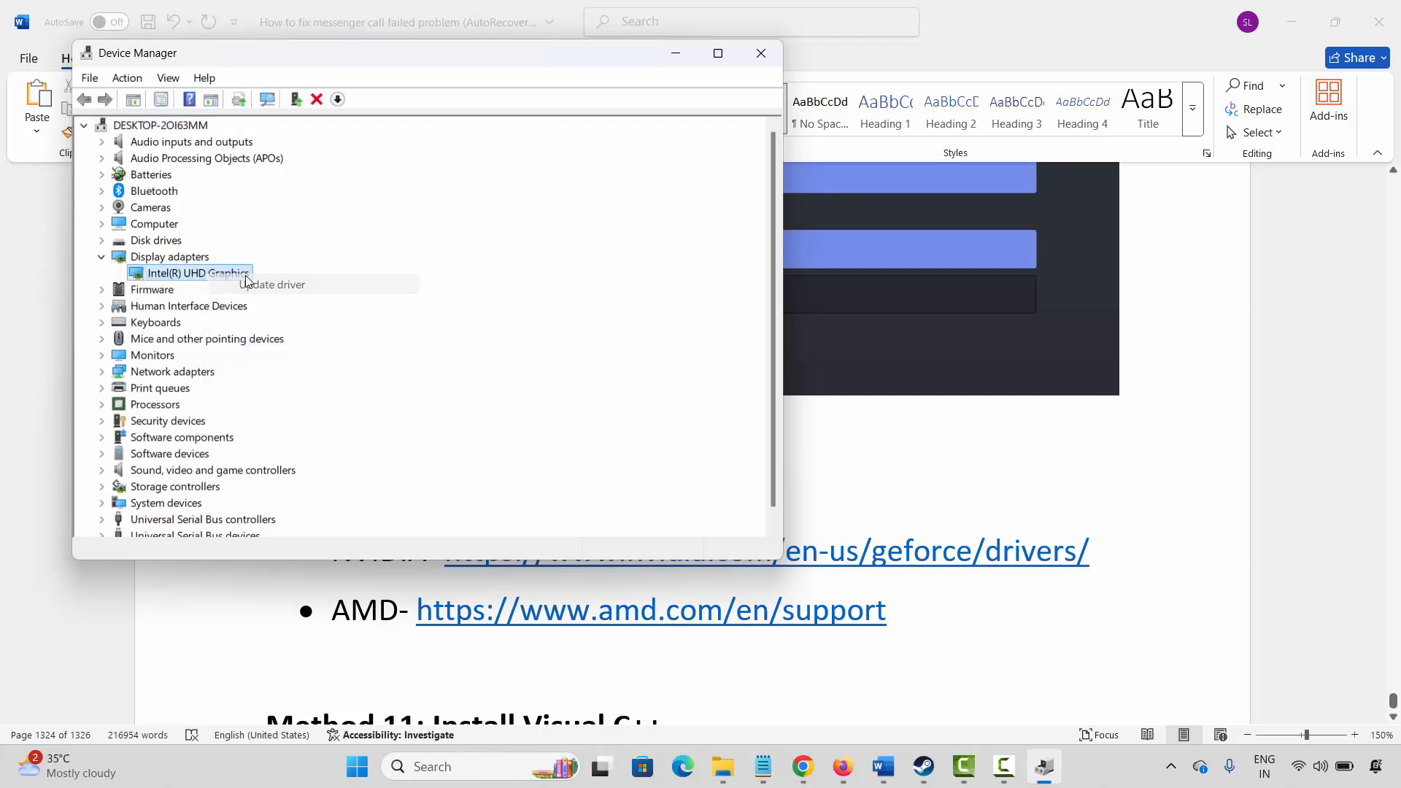
{"action": "left_click", "coordinate": [373, 273]}
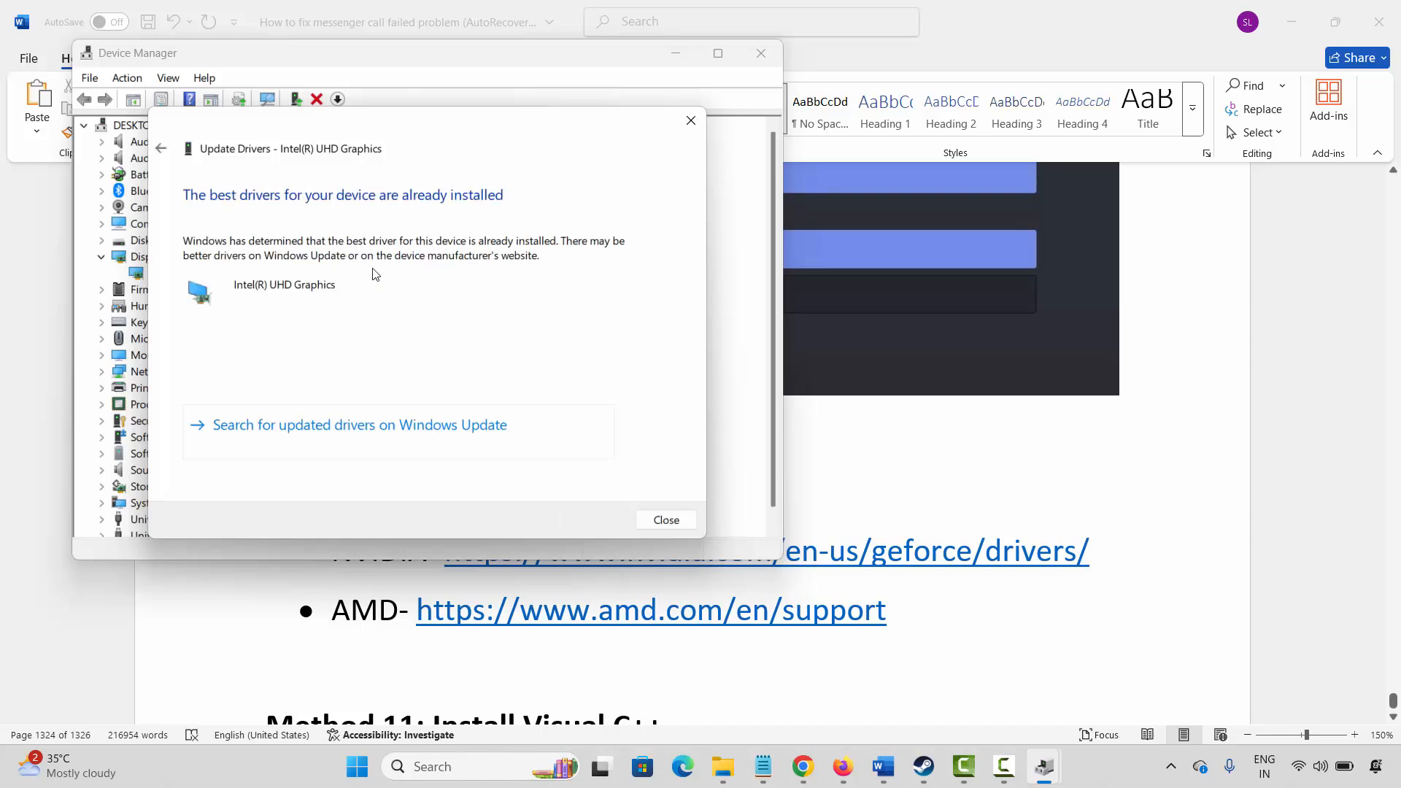
{"action": "left_click", "coordinate": [665, 520]}
{"action": "left_click", "coordinate": [761, 54]}
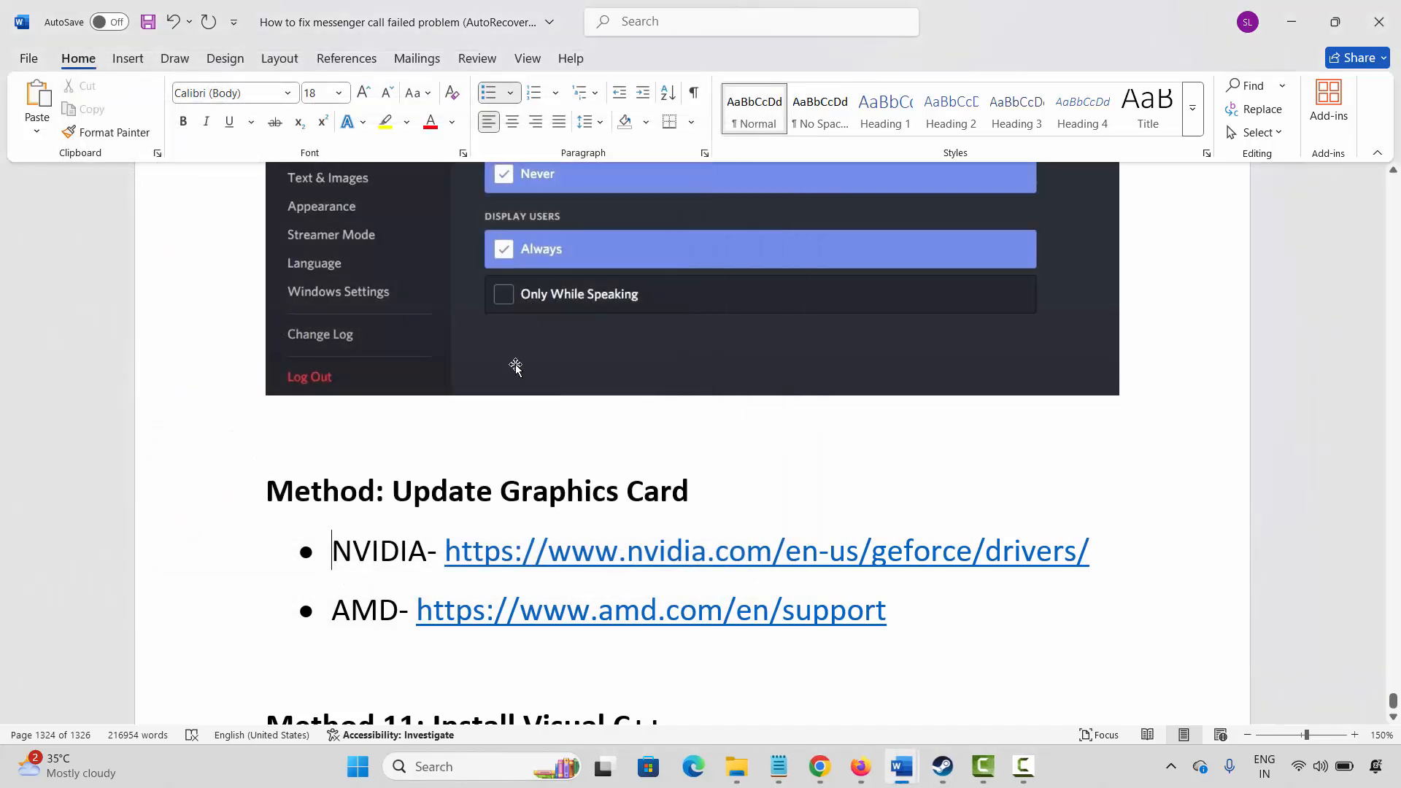
Highlight the NVIDIA and AMD driver lines, then the heading "Method 11: Install Visual C++", clearing each selection.
{"action": "left_click_drag", "start_coordinate": [373, 565], "coordinate": [379, 612]}
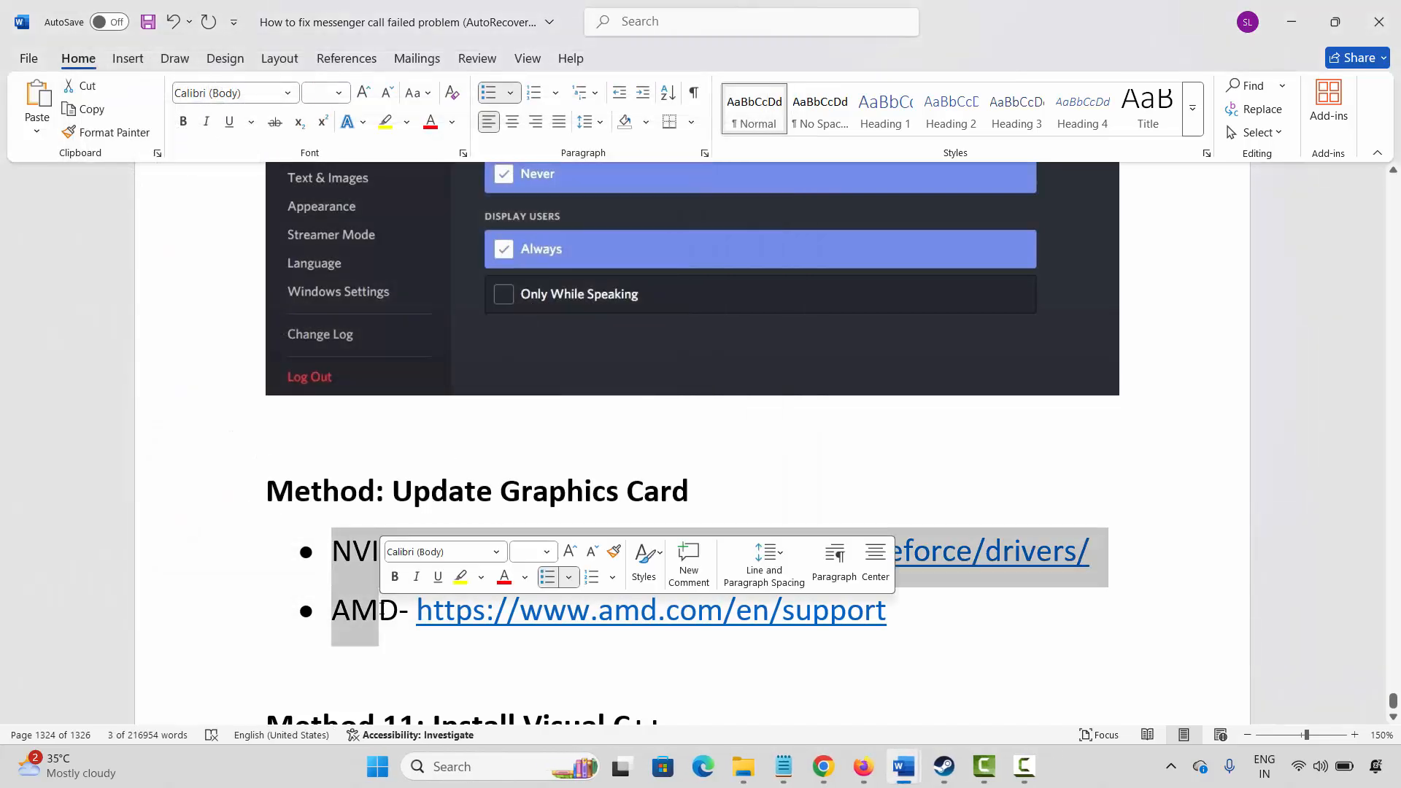
{"action": "left_click", "coordinate": [357, 489]}
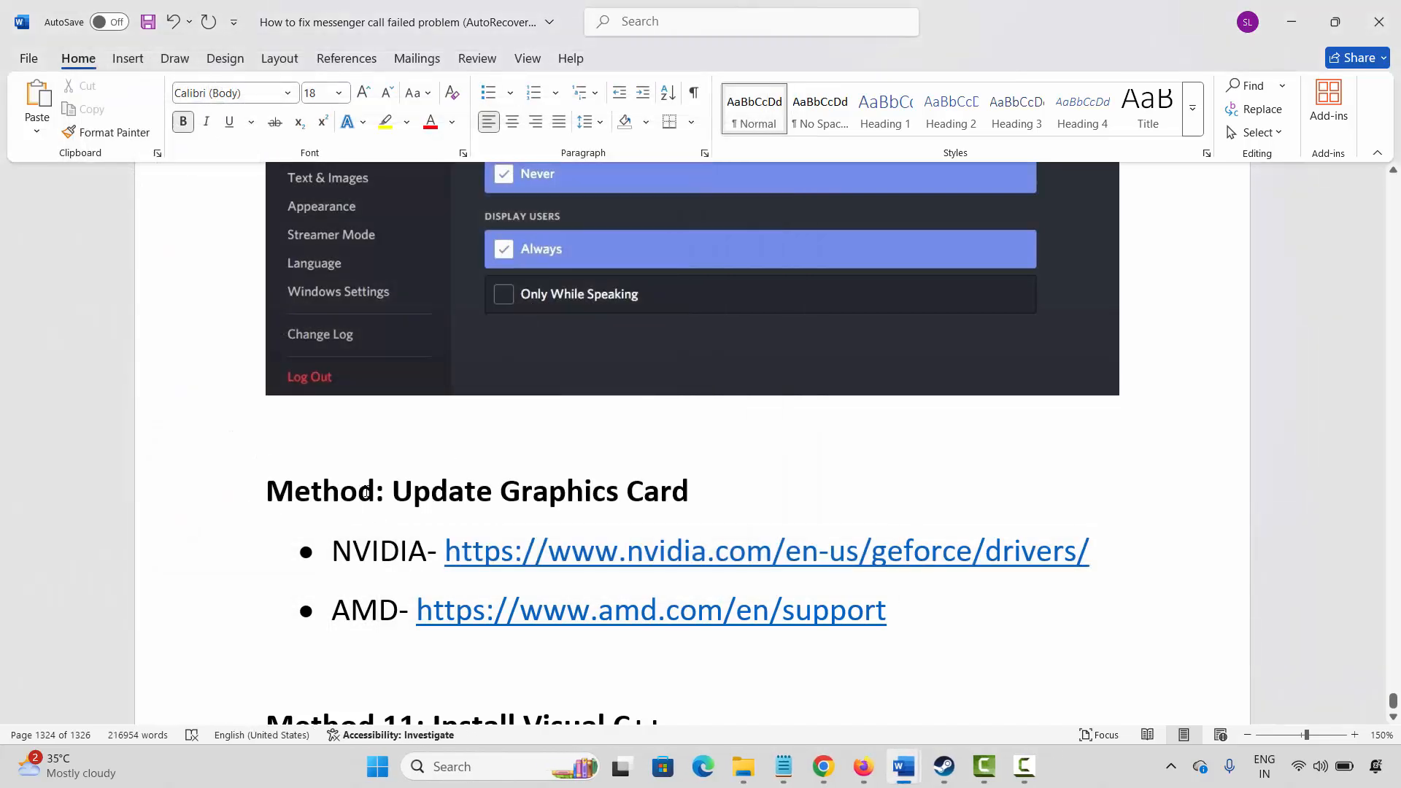
{"action": "scroll", "coordinate": [358, 489], "scroll_direction": "down", "scroll_amount": 5}
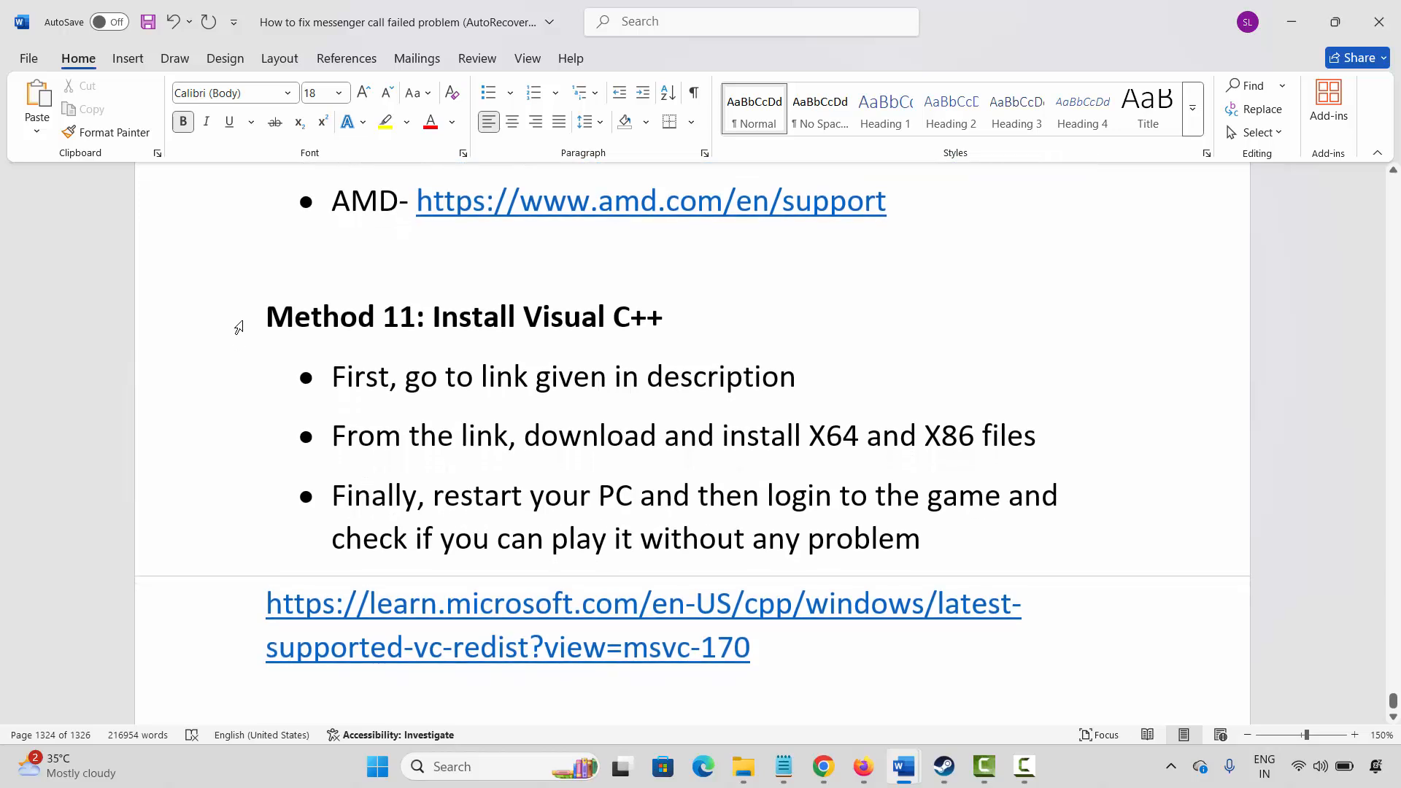
{"action": "left_click", "coordinate": [239, 328]}
{"action": "left_click", "coordinate": [474, 377]}
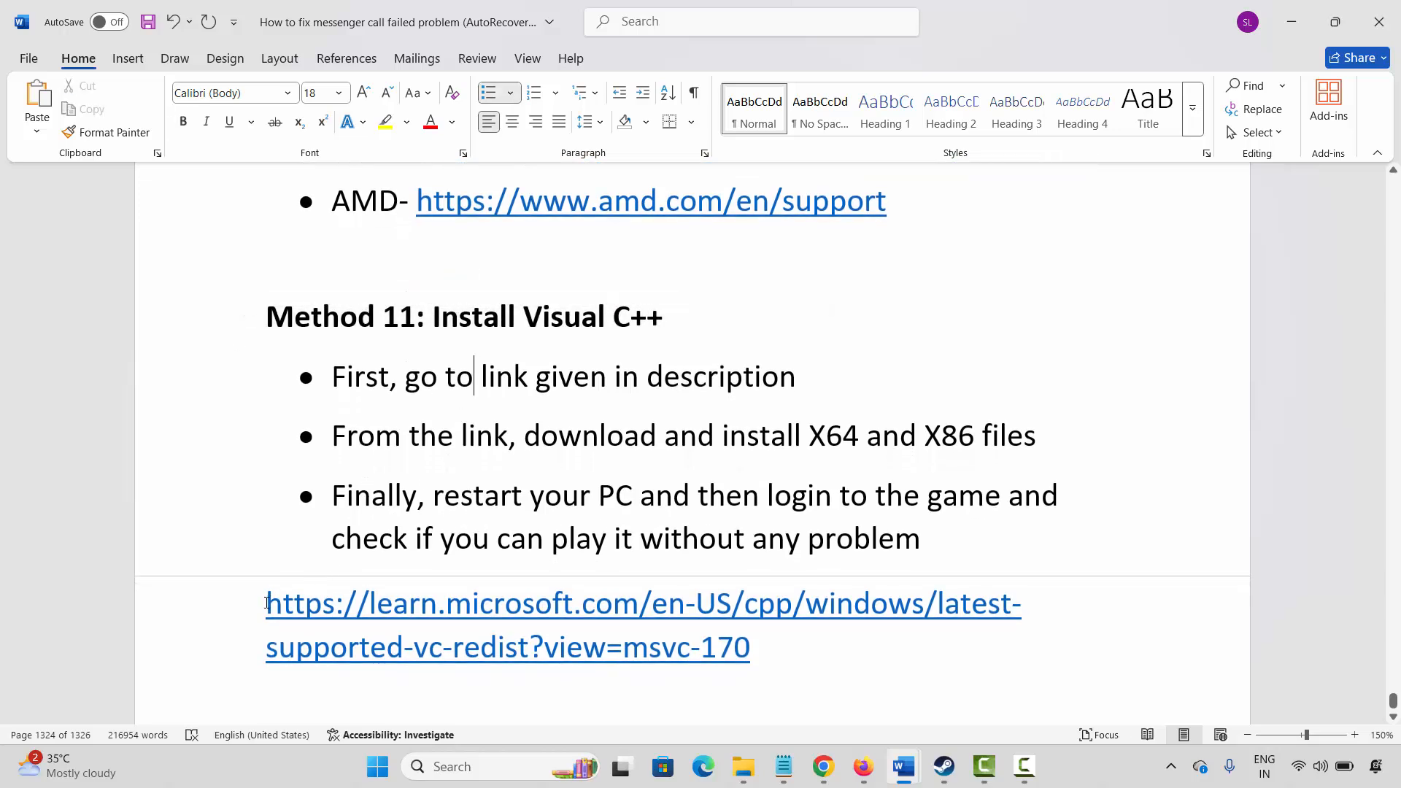
Open the Microsoft Visual C++ Redistributable link from the Word document and go to the "Latest supported redistributable version" table.
{"action": "triple_click", "coordinate": [606, 619]}
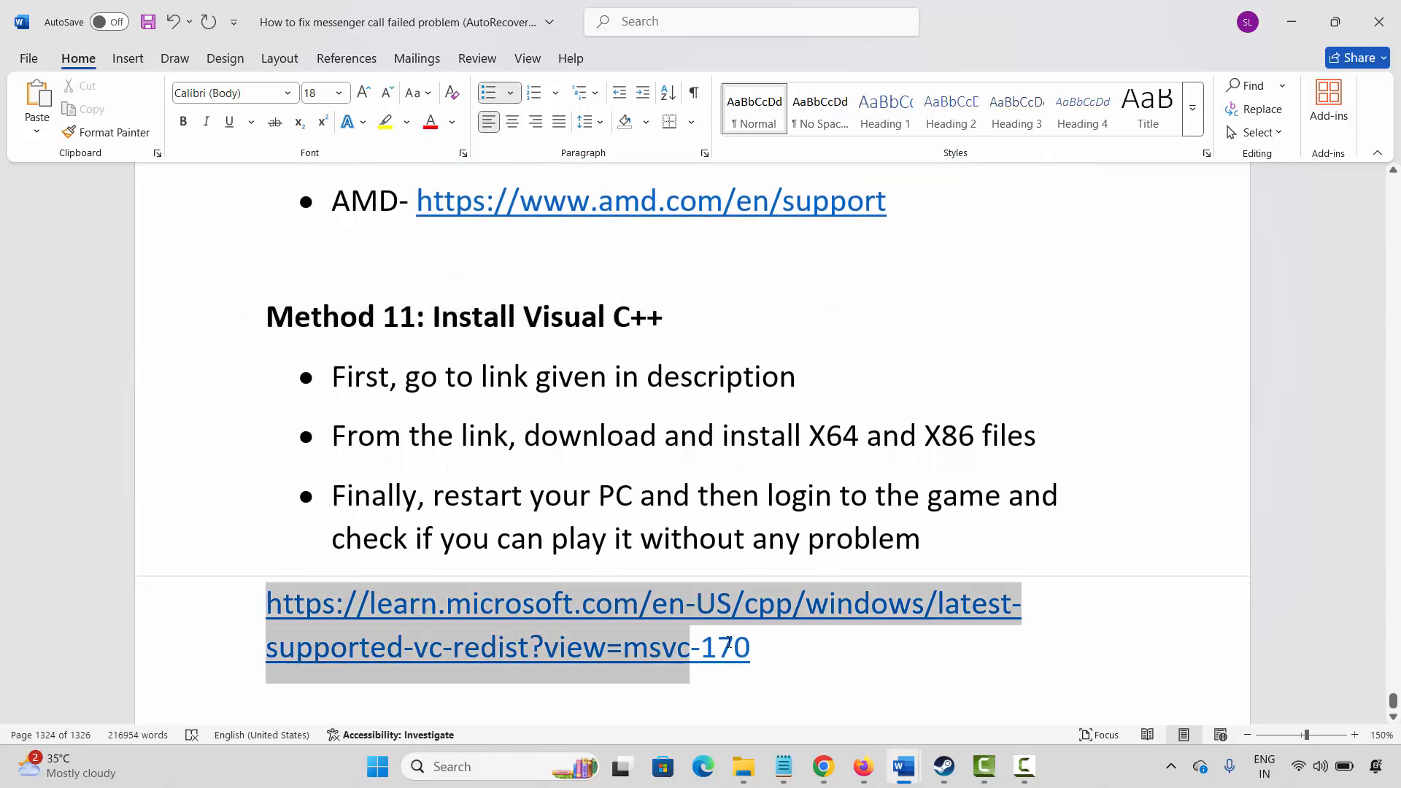
{"action": "left_click", "coordinate": [606, 611]}
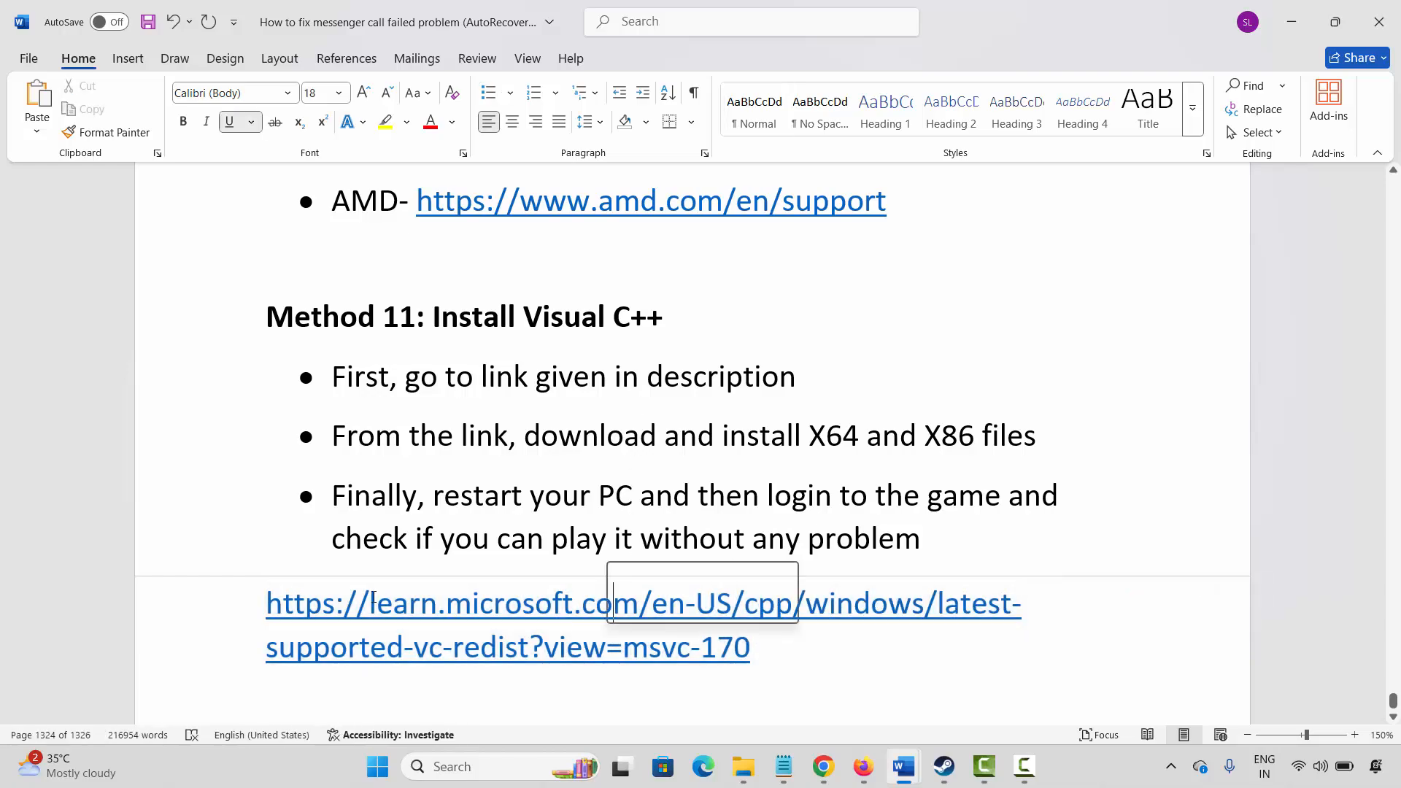
{"action": "left_click", "coordinate": [295, 605], "text": "ctrl"}
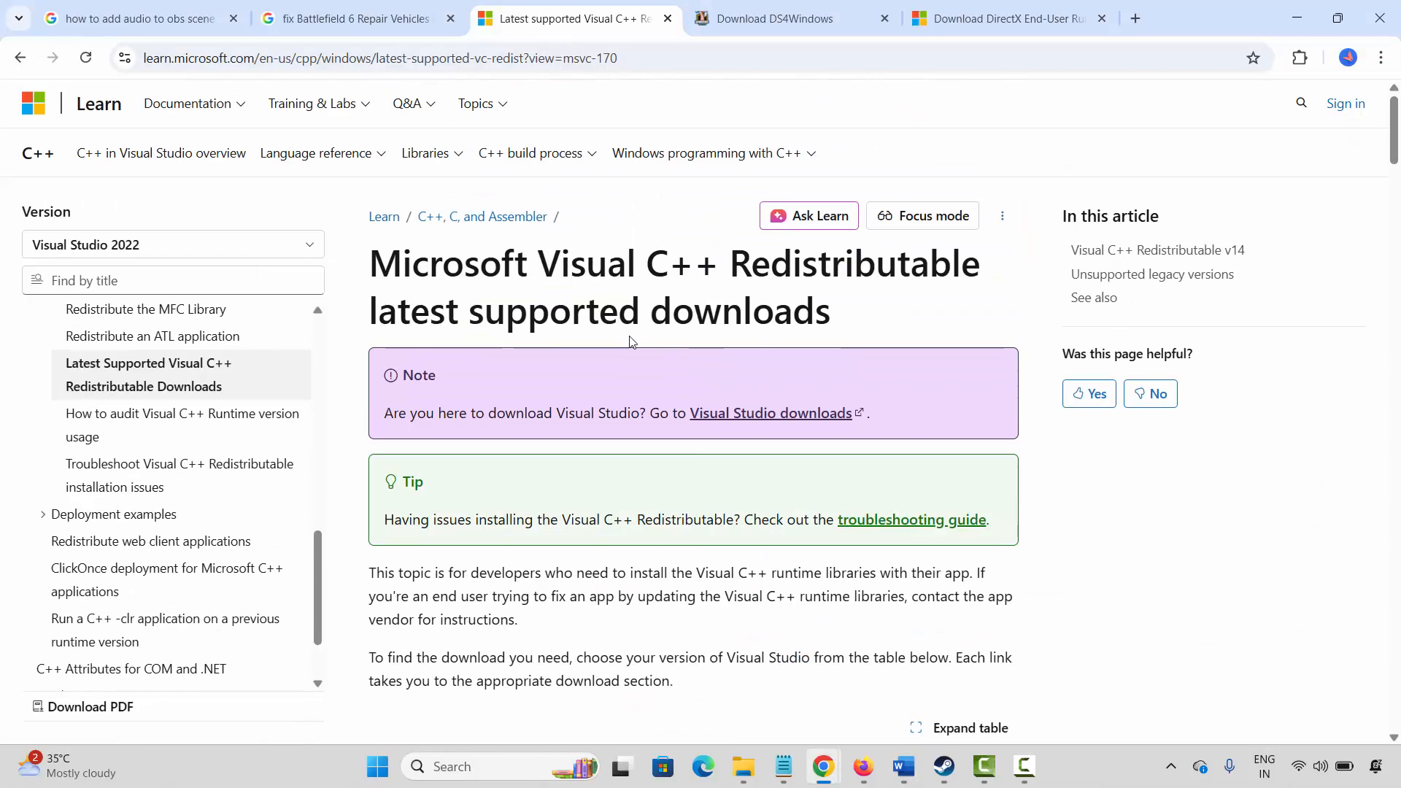
{"action": "scroll", "coordinate": [631, 337], "scroll_direction": "down", "scroll_amount": 3}
{"action": "scroll", "coordinate": [632, 341], "scroll_direction": "down", "scroll_amount": 15}
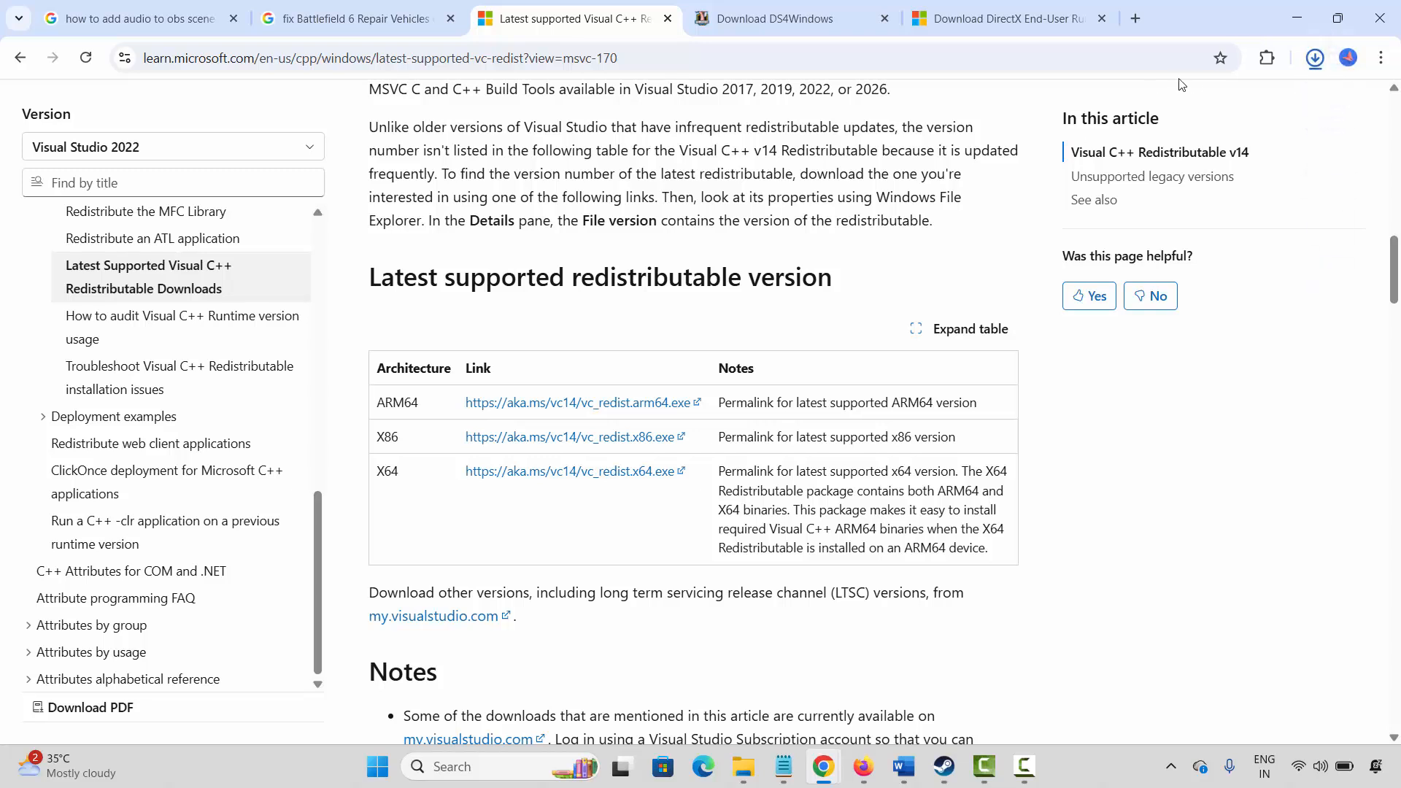
Run the Visual C++ v14 Redistributable (x86) setup, start Repair, then close the setup window.
{"action": "left_click", "coordinate": [1190, 100]}
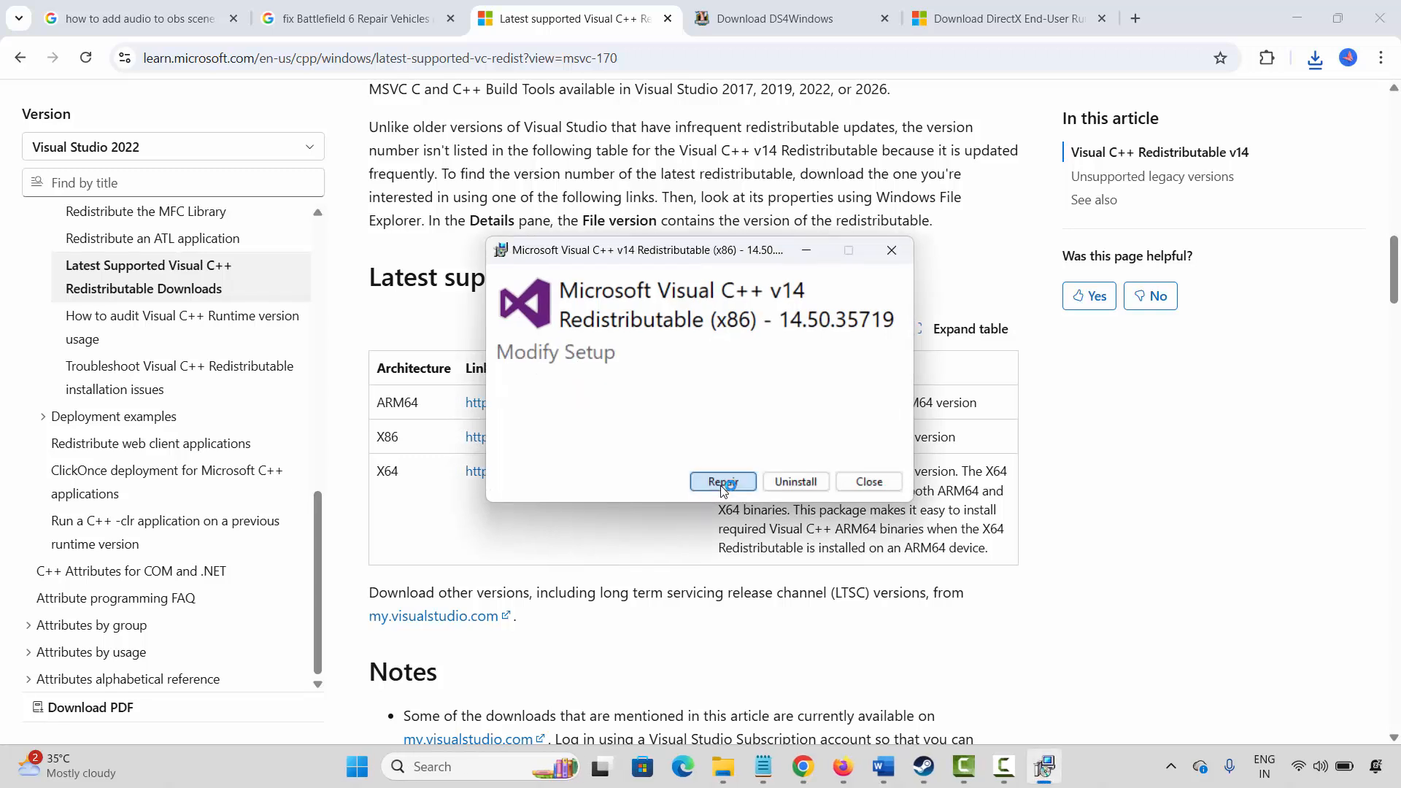
{"action": "left_click", "coordinate": [722, 484]}
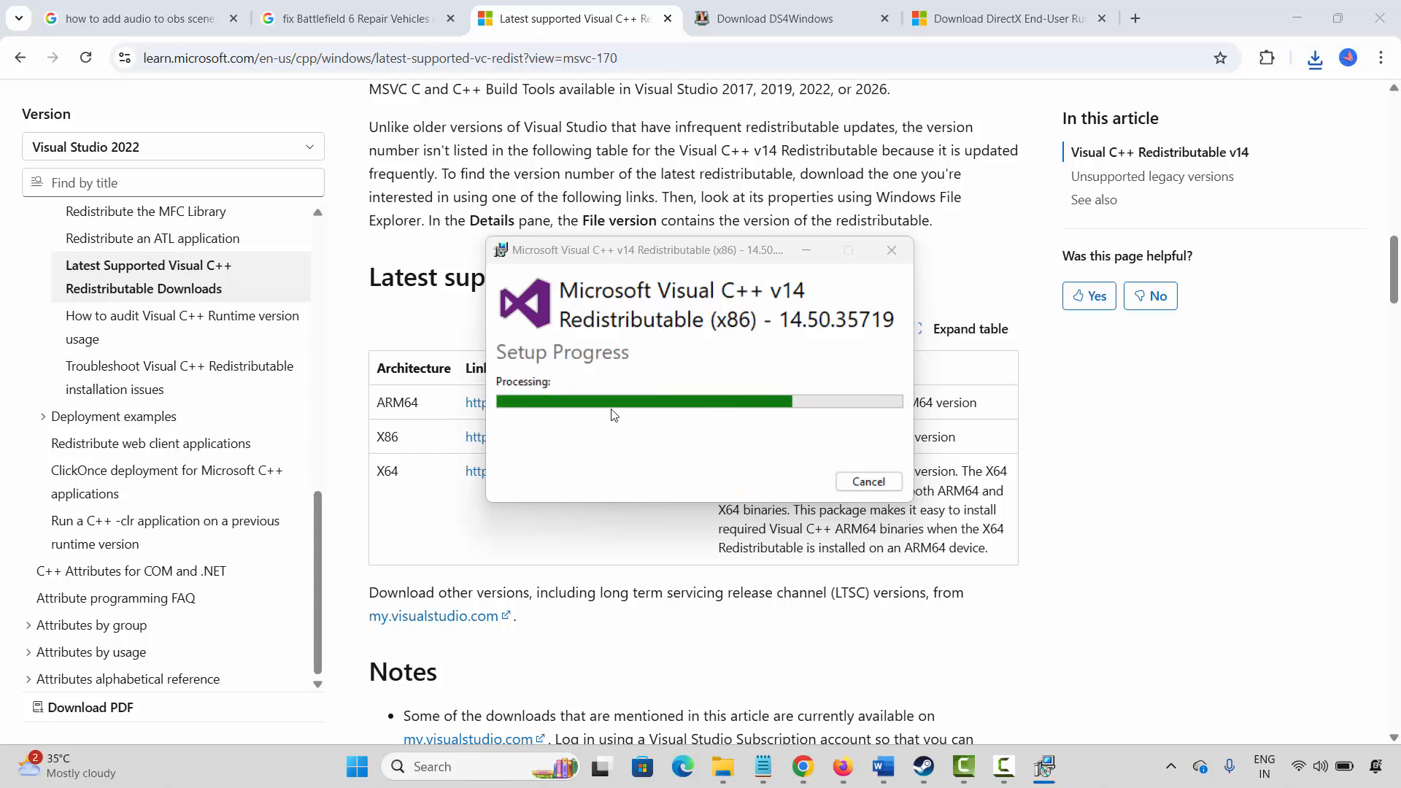
{"action": "left_click", "coordinate": [868, 483]}
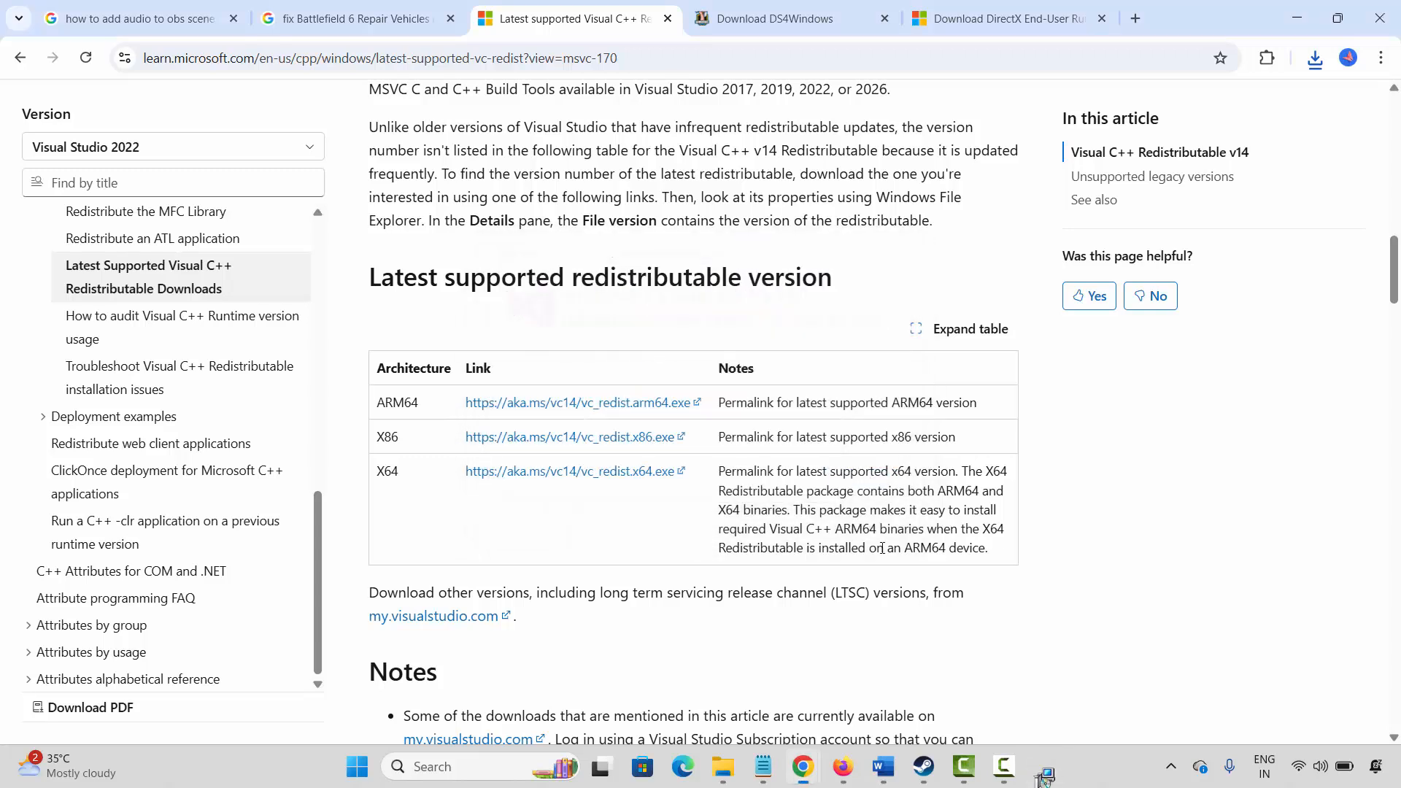
Return to the Word document "How to fix messenger call failed problem" and highlight the heading "Method 12: Update Windows".
{"action": "mouse_move", "coordinate": [910, 778]}
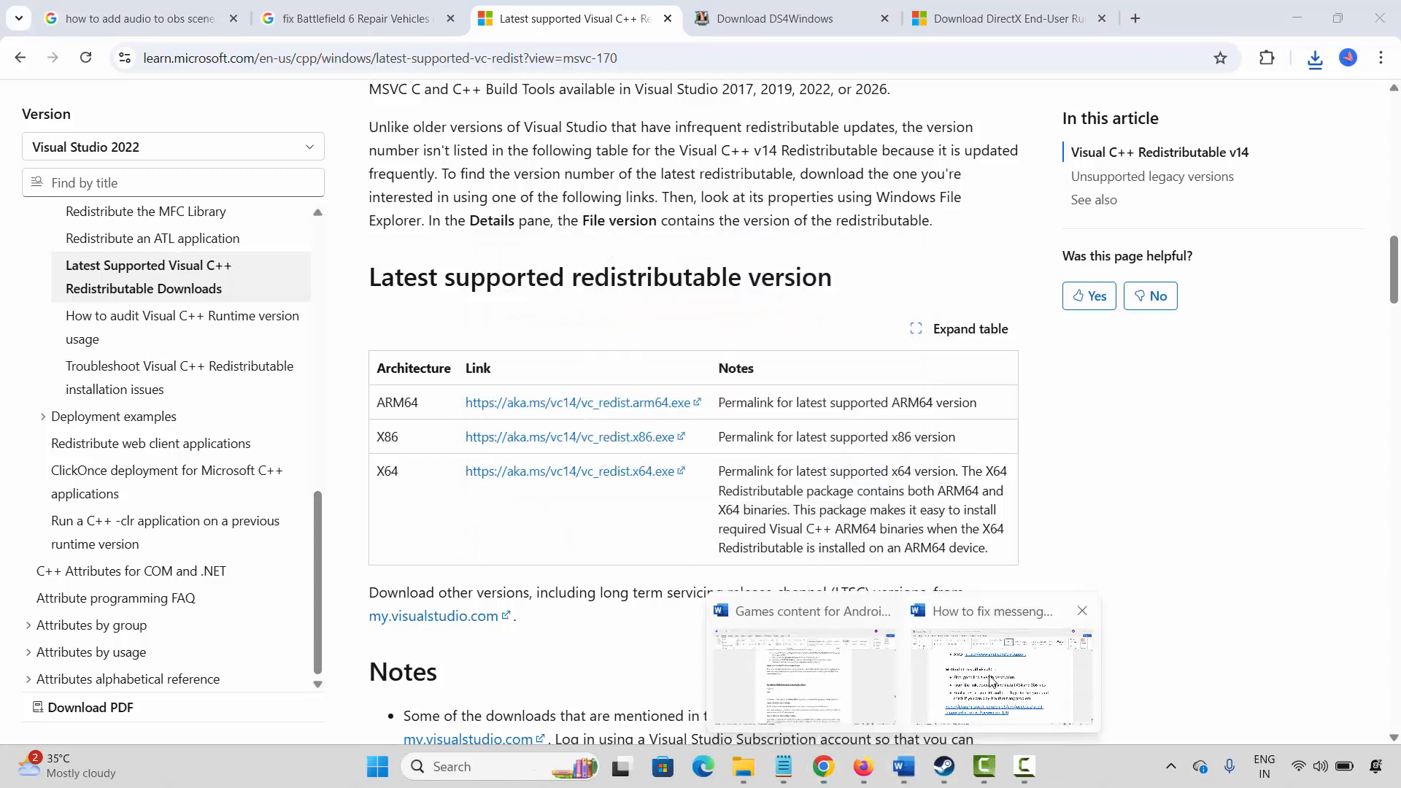
{"action": "left_click", "coordinate": [992, 681]}
{"action": "scroll", "coordinate": [495, 506], "scroll_direction": "down", "scroll_amount": 5}
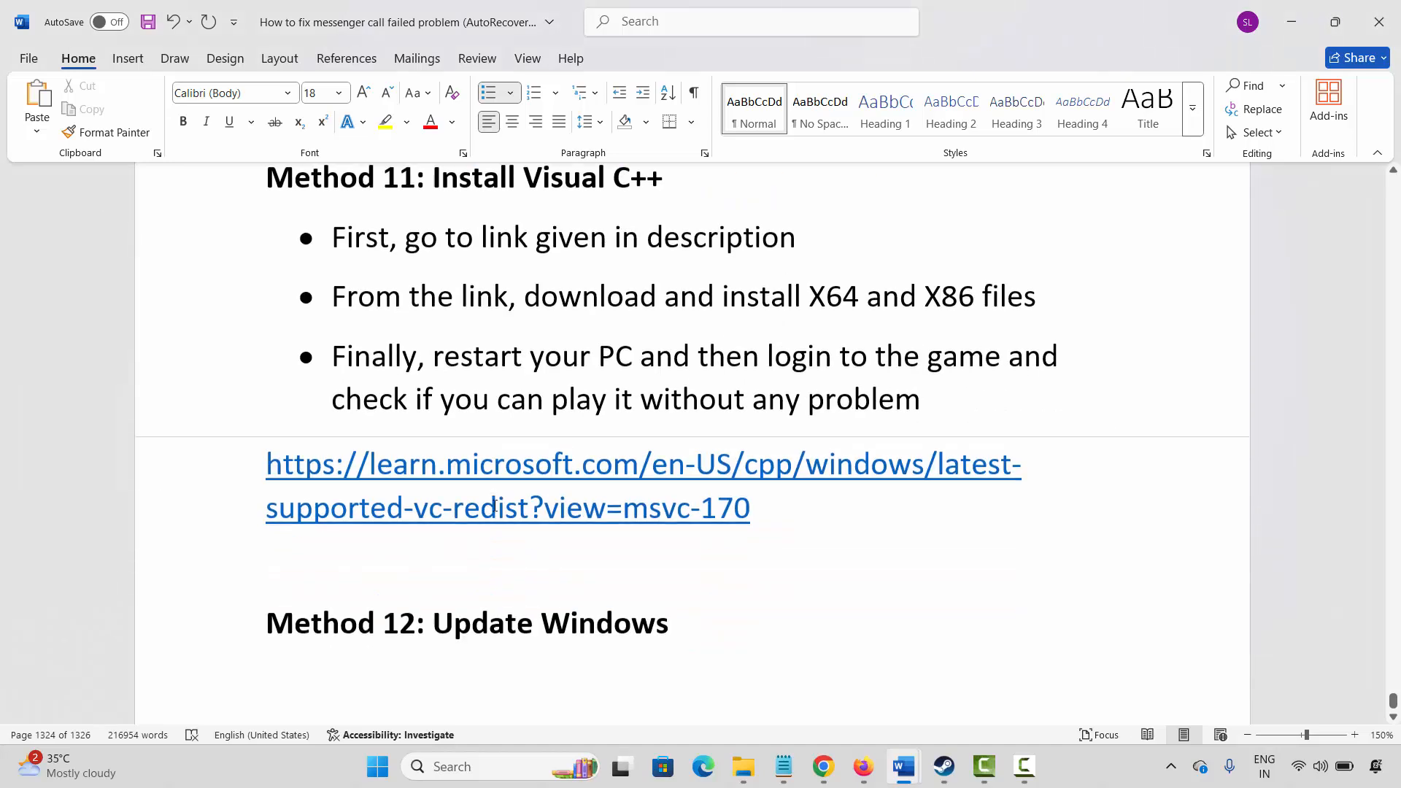
{"action": "left_click", "coordinate": [217, 545]}
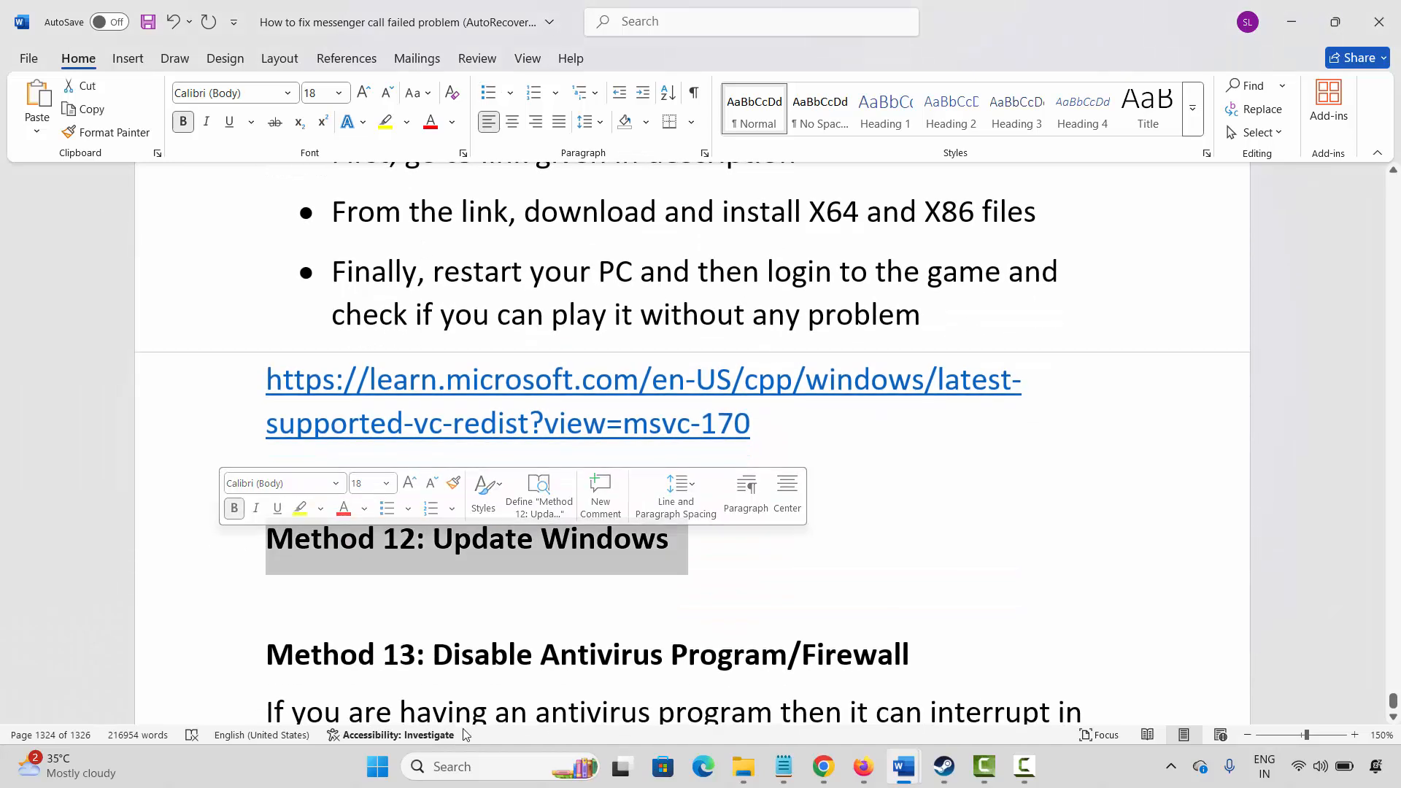
Open Windows Update in Settings, check for updates, and close Settings.
{"action": "left_click", "coordinate": [464, 766]}
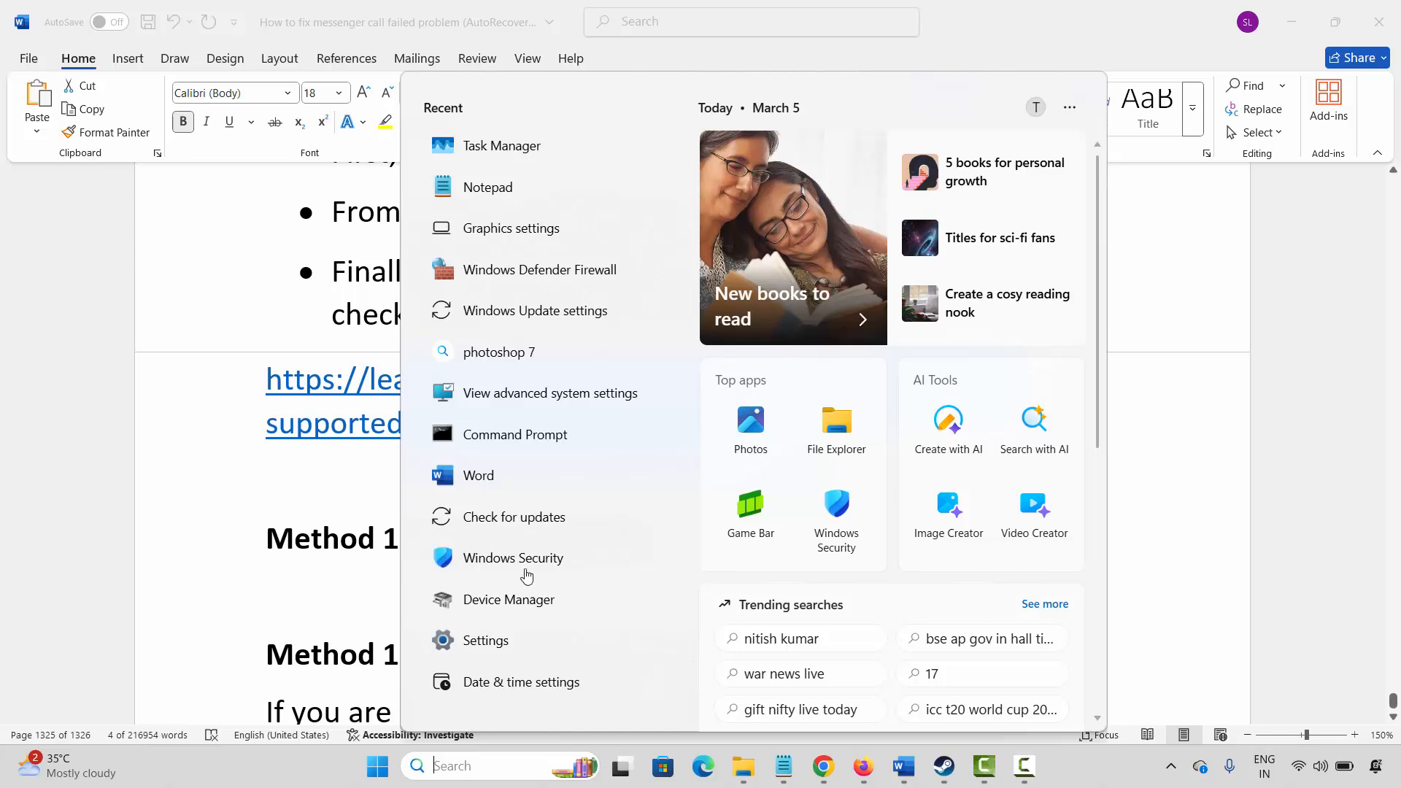
{"action": "left_click", "coordinate": [532, 528]}
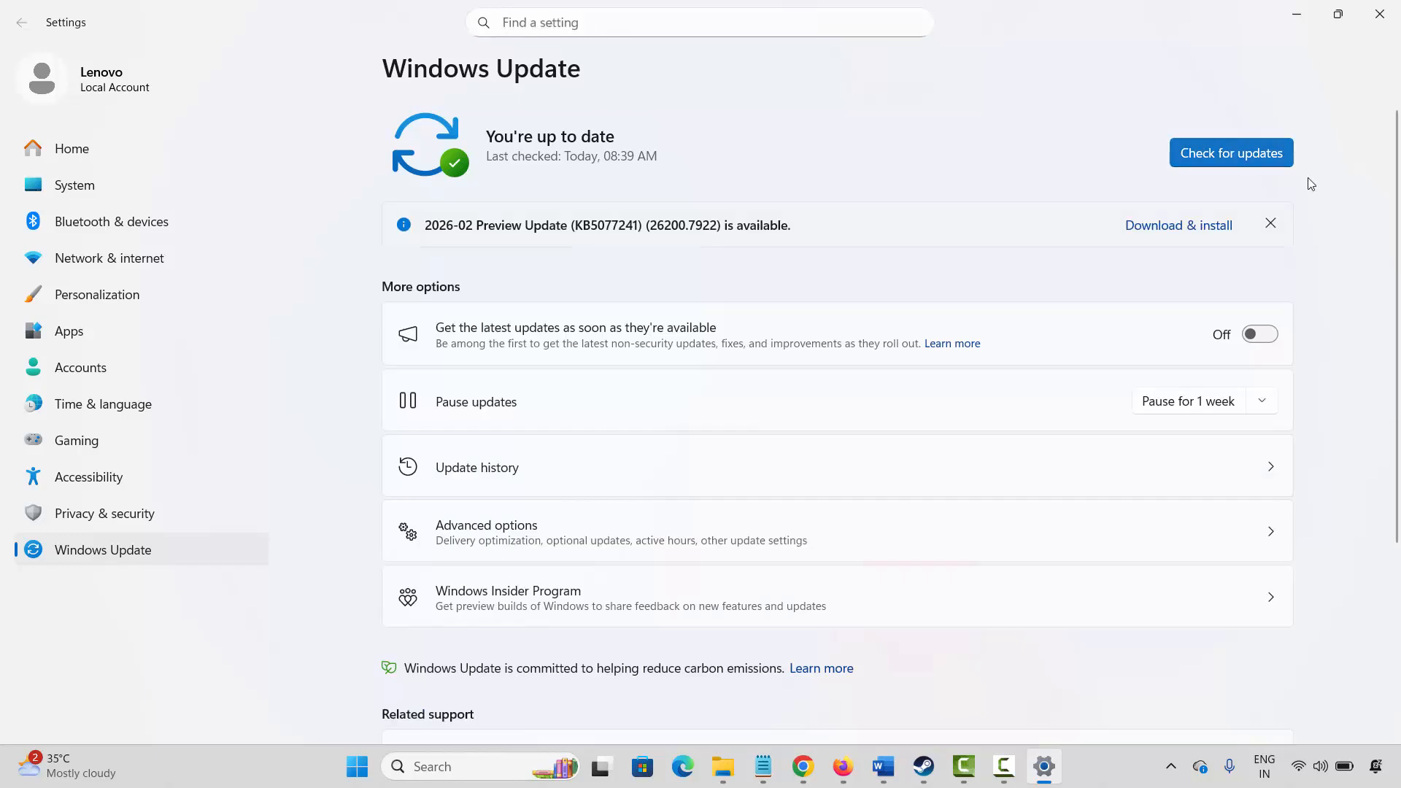
{"action": "left_click", "coordinate": [1286, 161]}
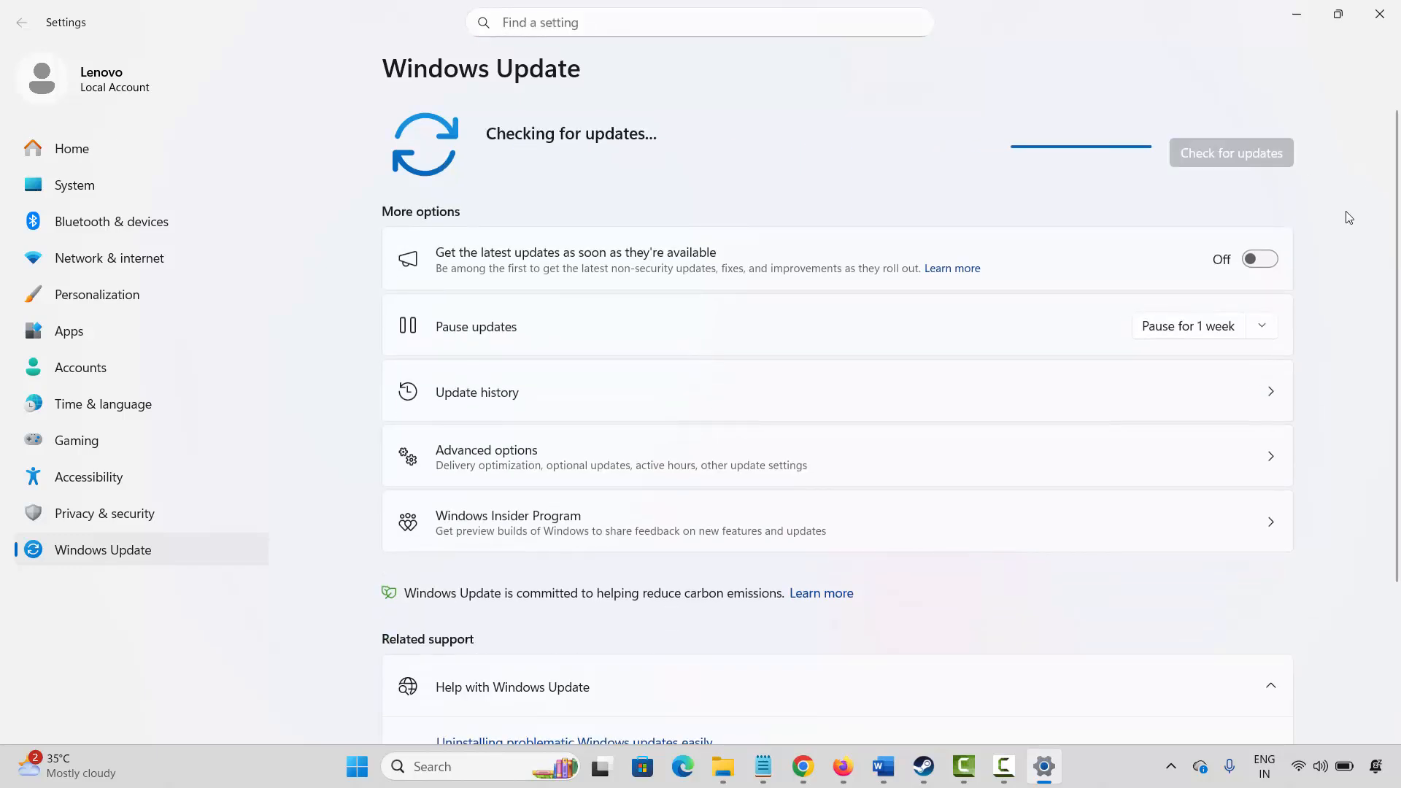
{"action": "left_click", "coordinate": [1382, 28]}
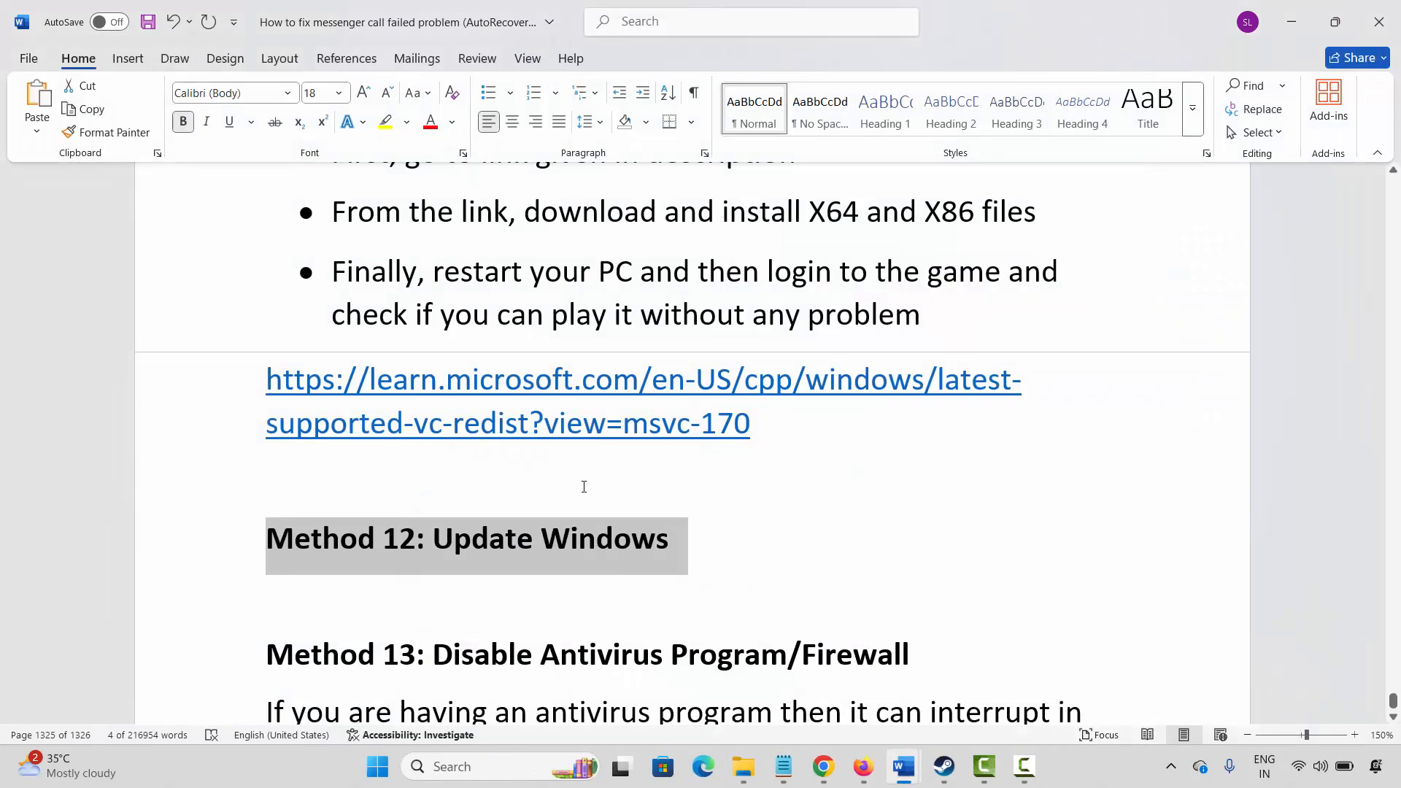
Go to Method 13 in the document, open the Virus & threat protection settings in Windows Security to view Real-time protection, then close it.
{"action": "scroll", "coordinate": [582, 486], "scroll_direction": "down", "scroll_amount": 4}
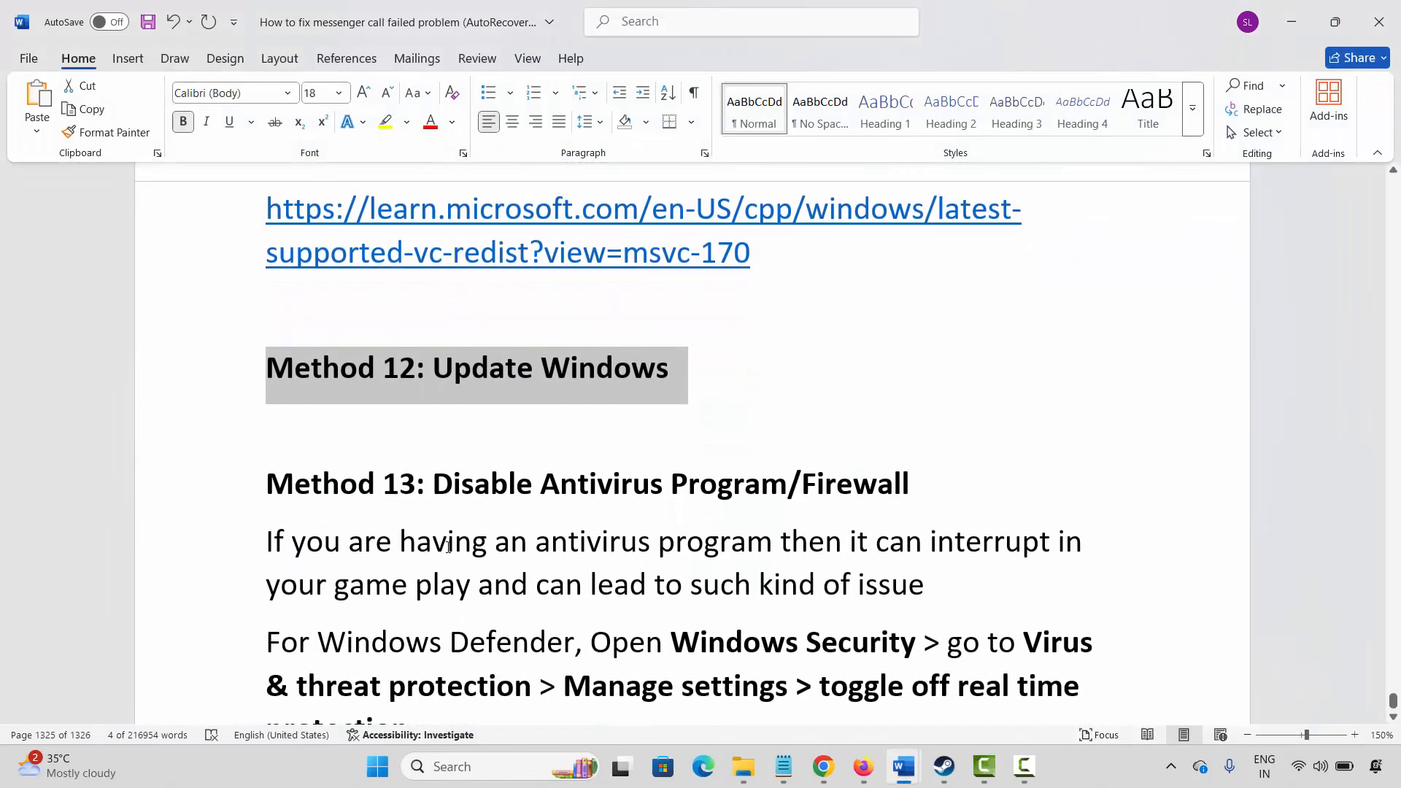
{"action": "scroll", "coordinate": [448, 547], "scroll_direction": "down", "scroll_amount": 2}
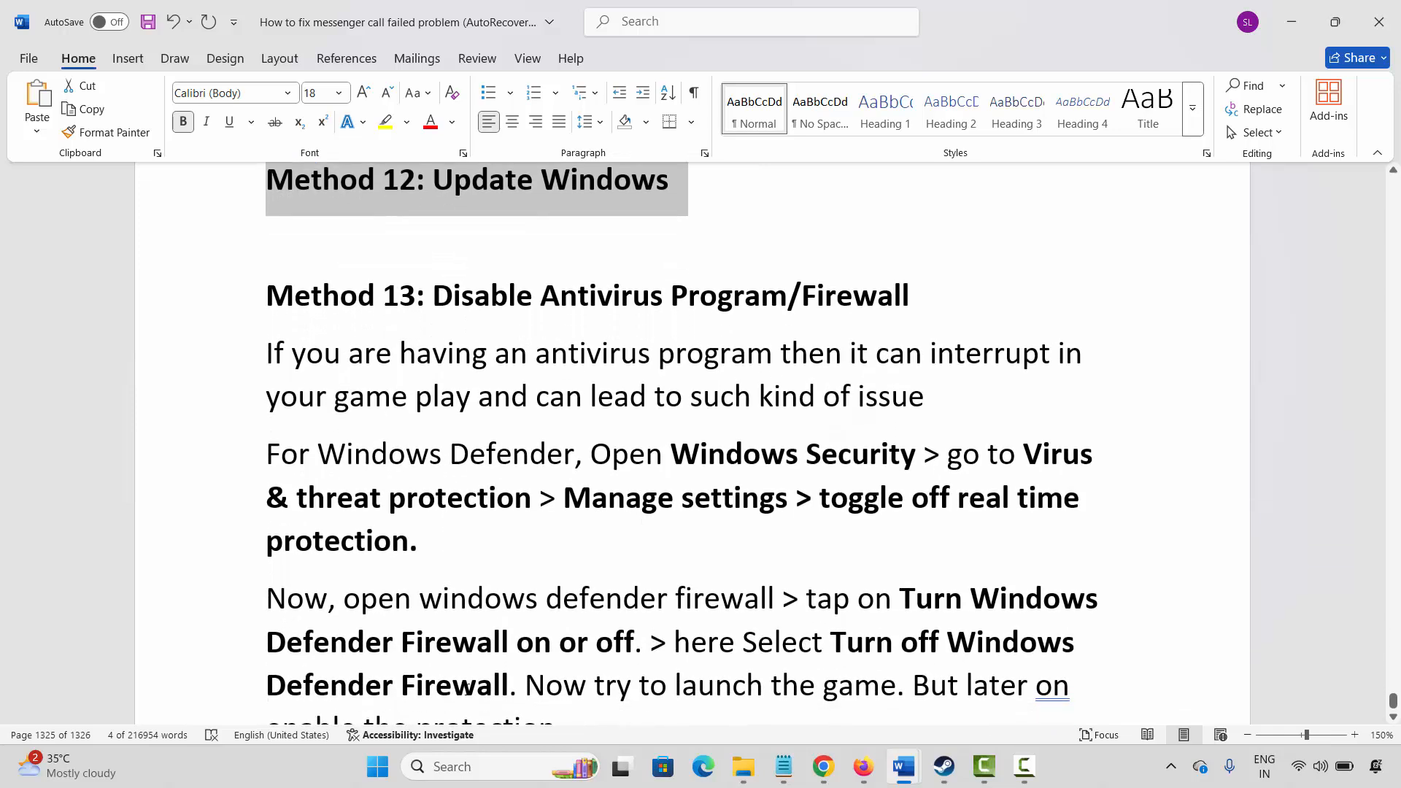
{"action": "left_click", "coordinate": [450, 768]}
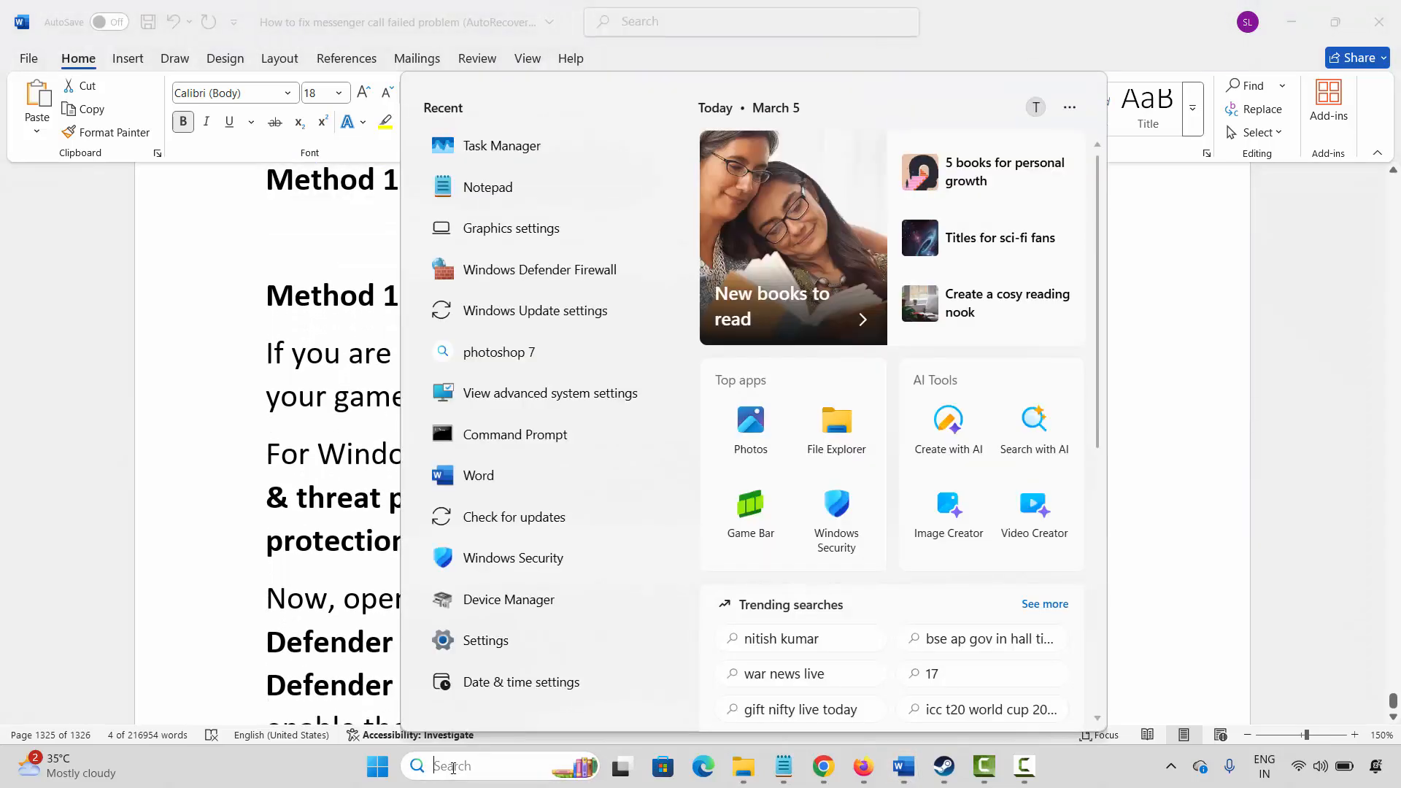
{"action": "left_click", "coordinate": [525, 559]}
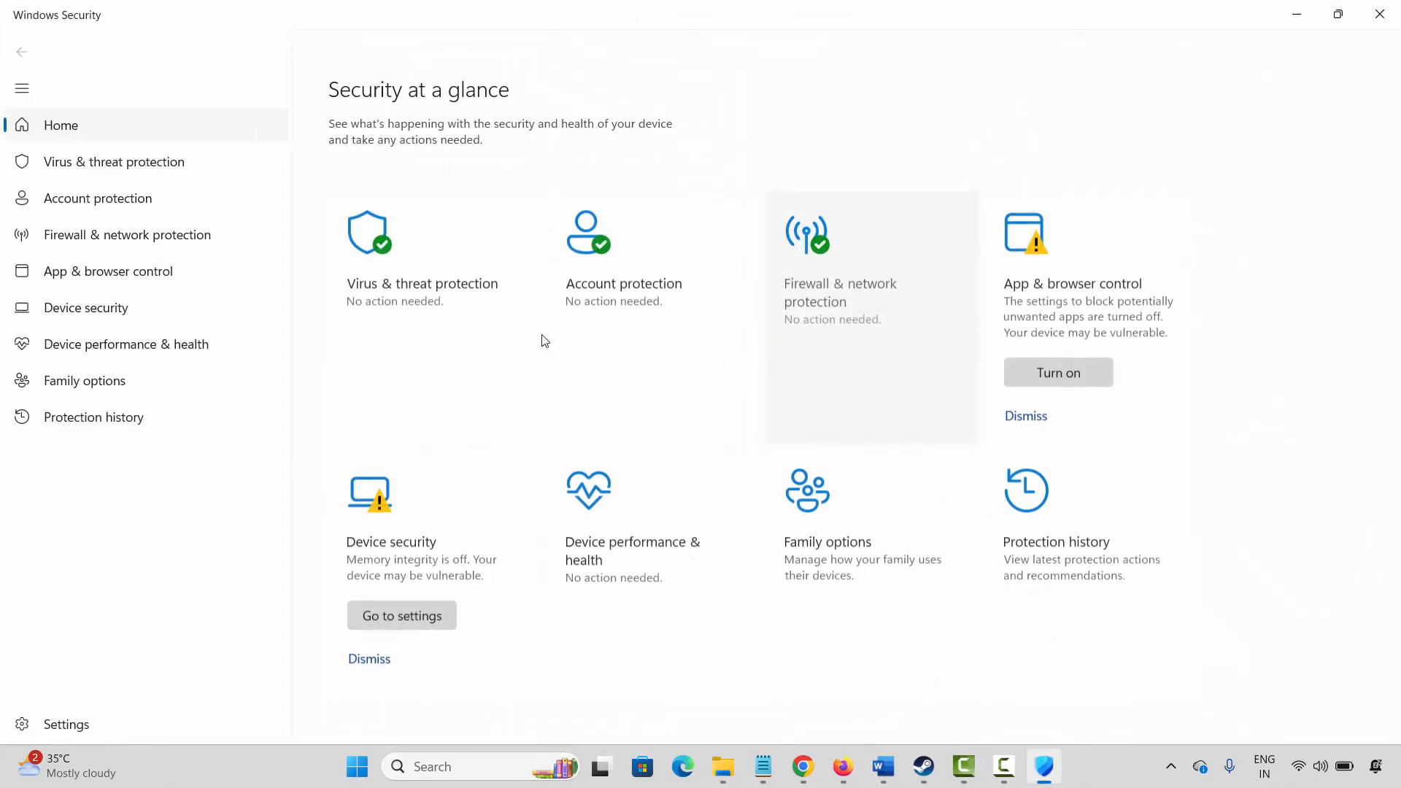
{"action": "left_click", "coordinate": [455, 297]}
{"action": "scroll", "coordinate": [479, 494], "scroll_direction": "down", "scroll_amount": 5}
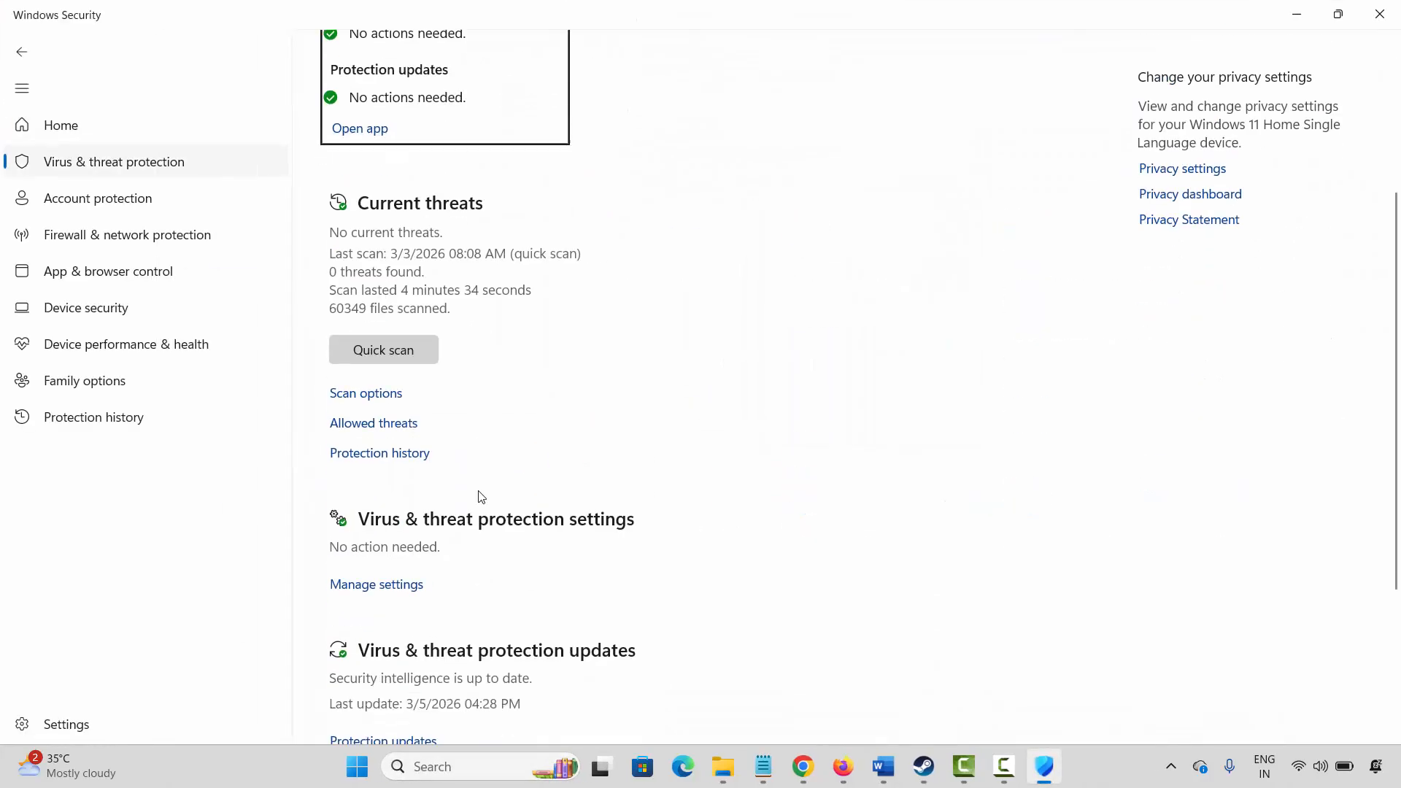
{"action": "left_click", "coordinate": [403, 501]}
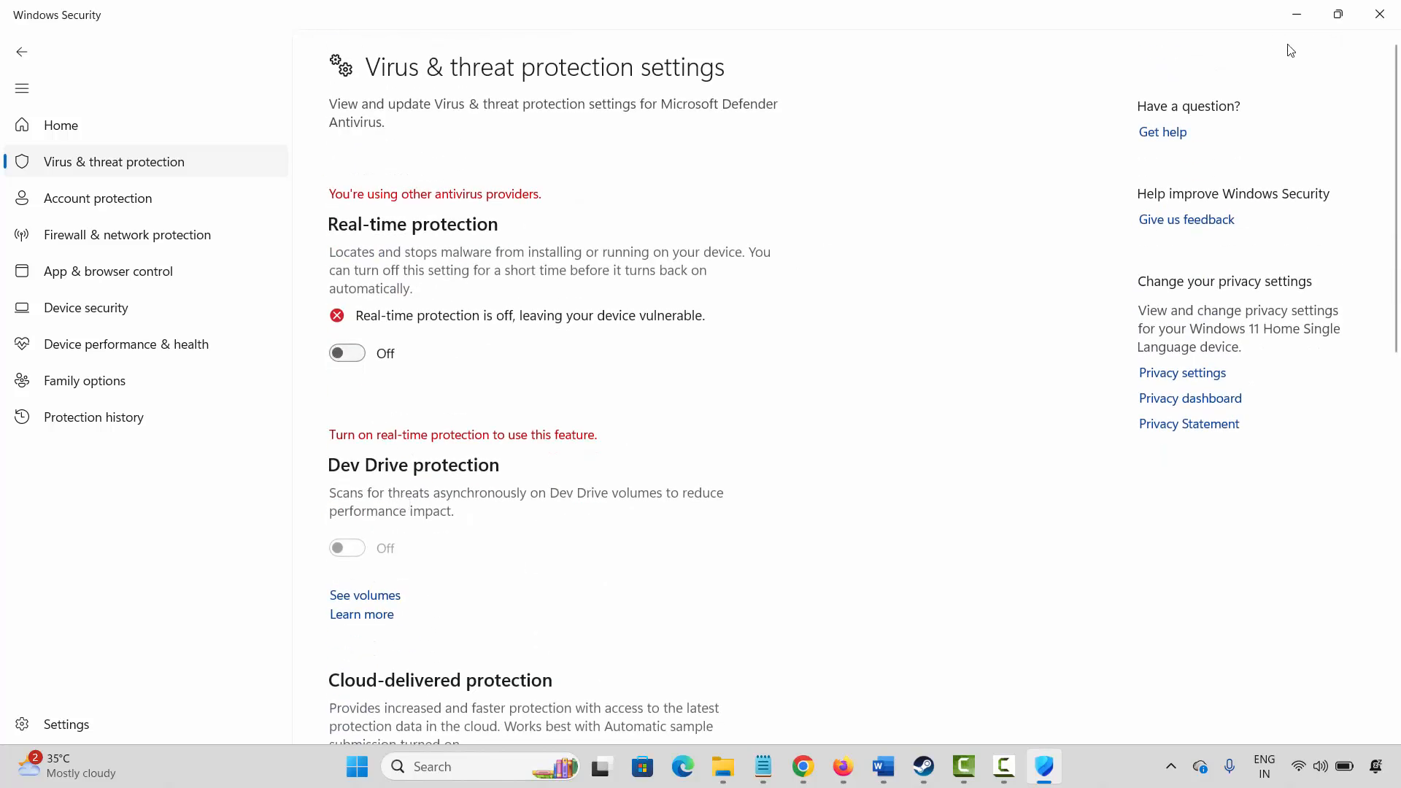
{"action": "left_click", "coordinate": [1379, 14]}
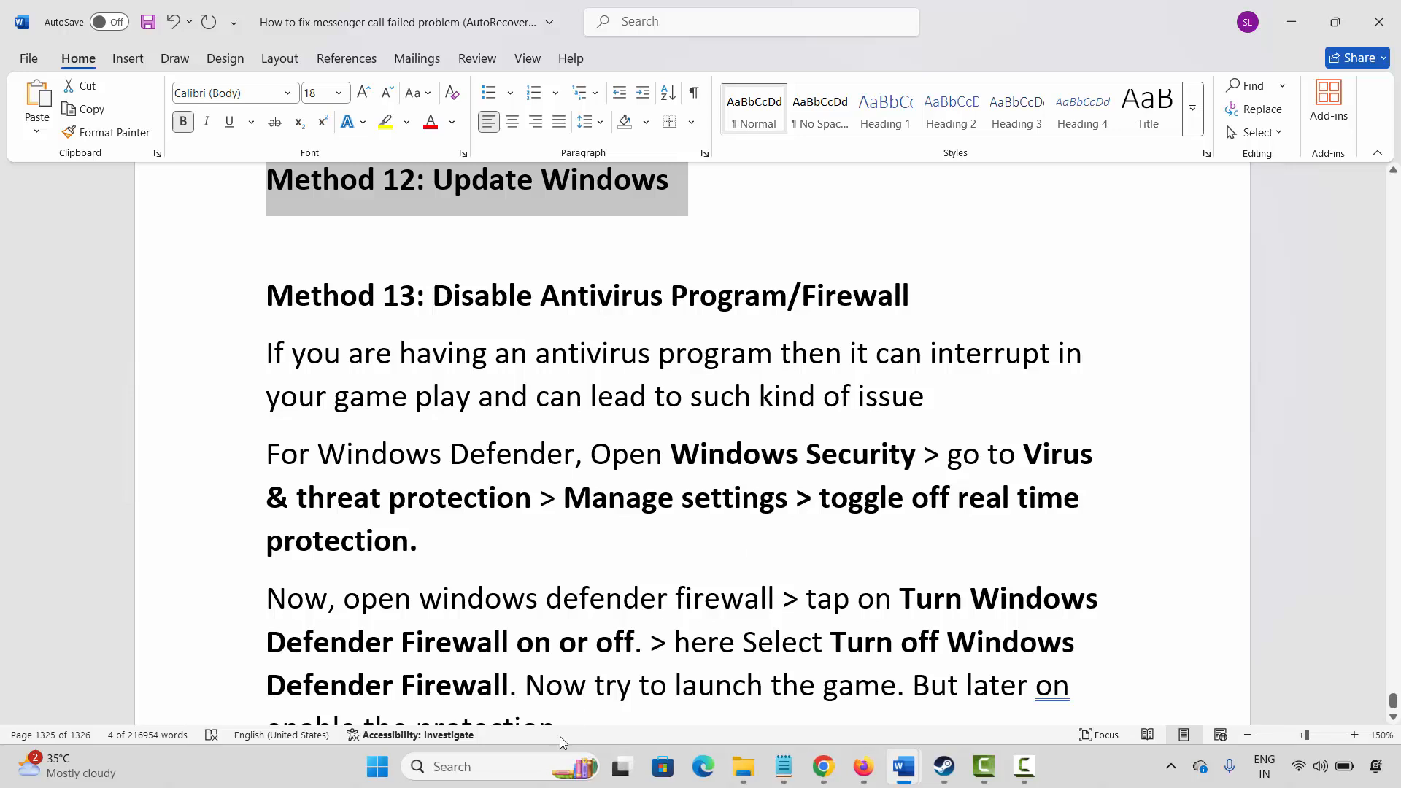
Open the Windows Defender Firewall Customize Settings and select turning the firewall off for both private and public networks.
{"action": "left_click", "coordinate": [471, 776]}
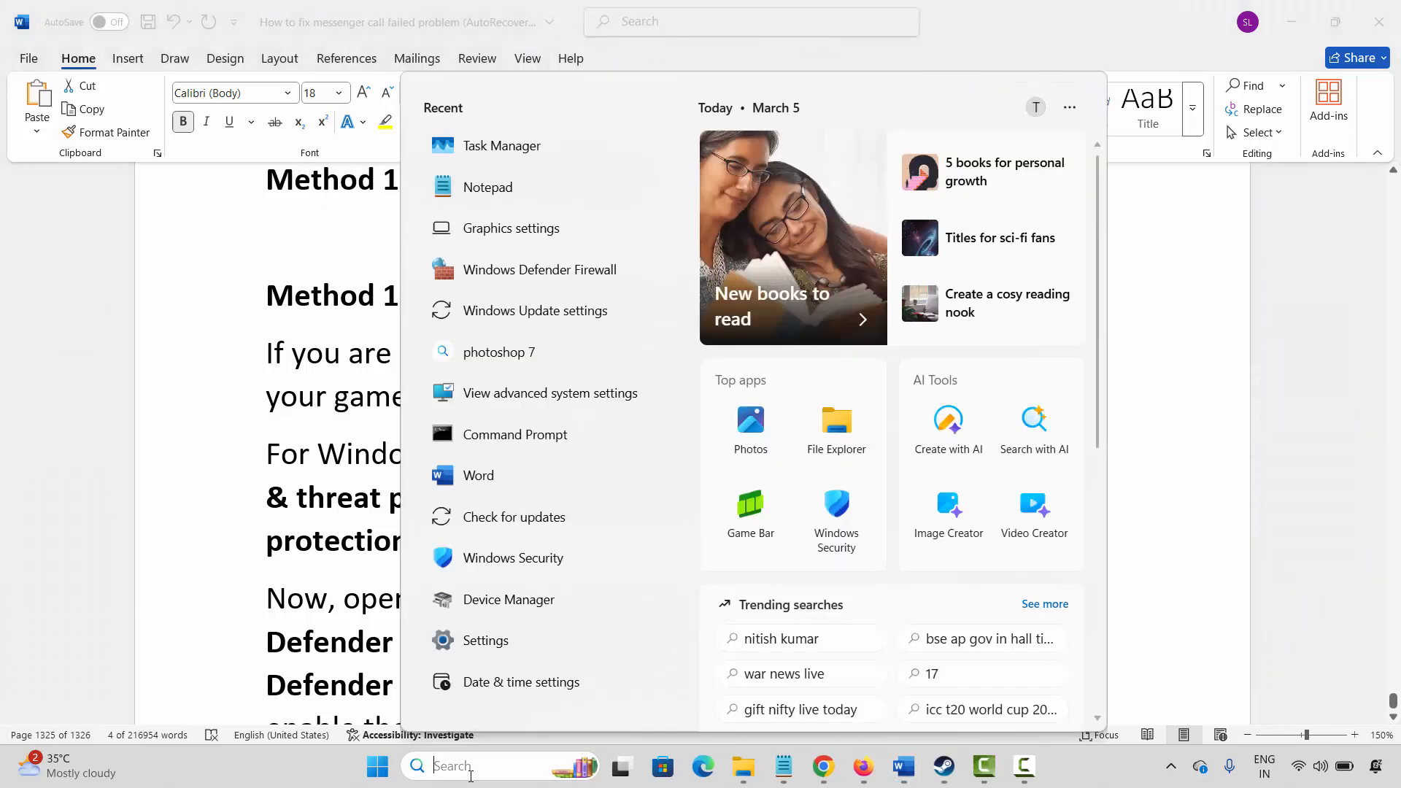
{"action": "left_click", "coordinate": [572, 274]}
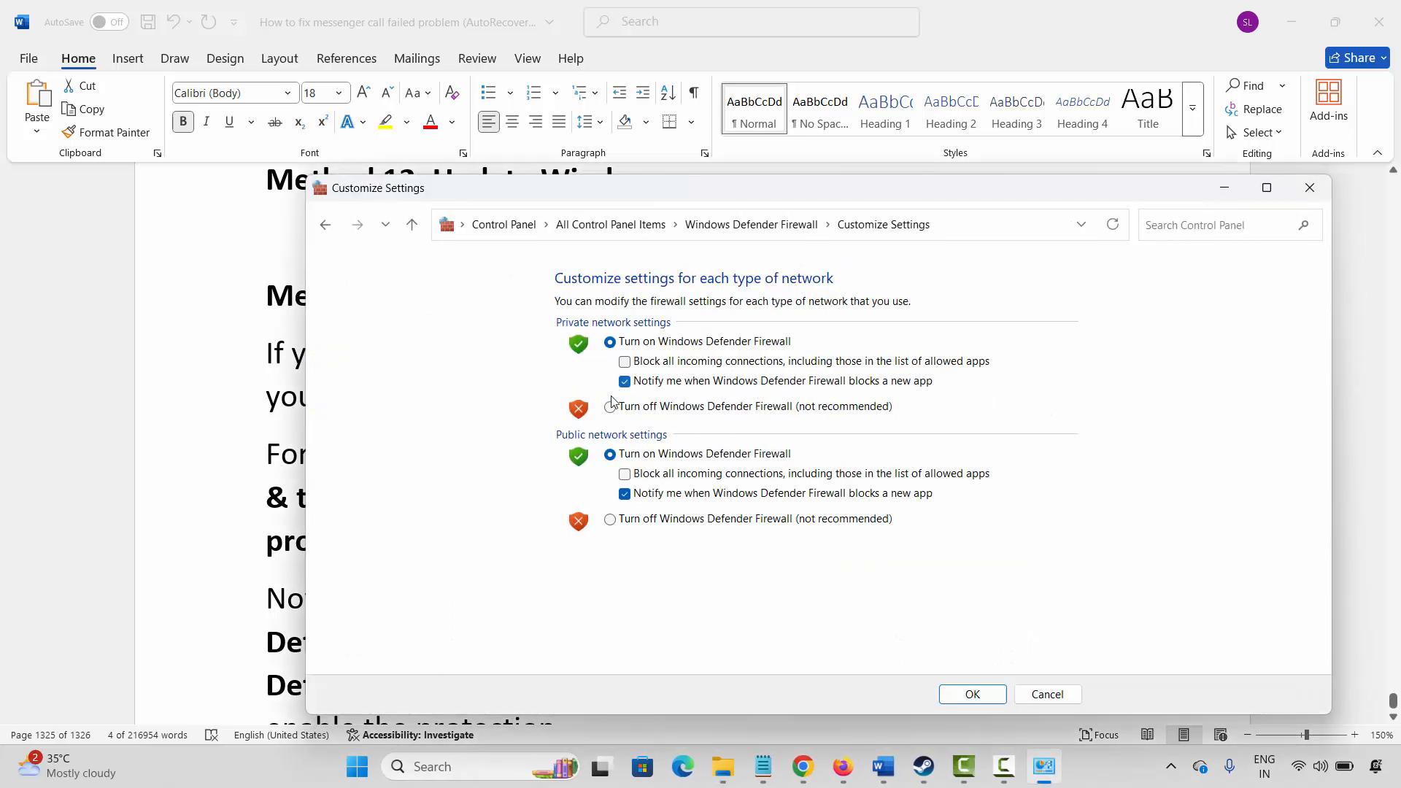
{"action": "left_click", "coordinate": [610, 407]}
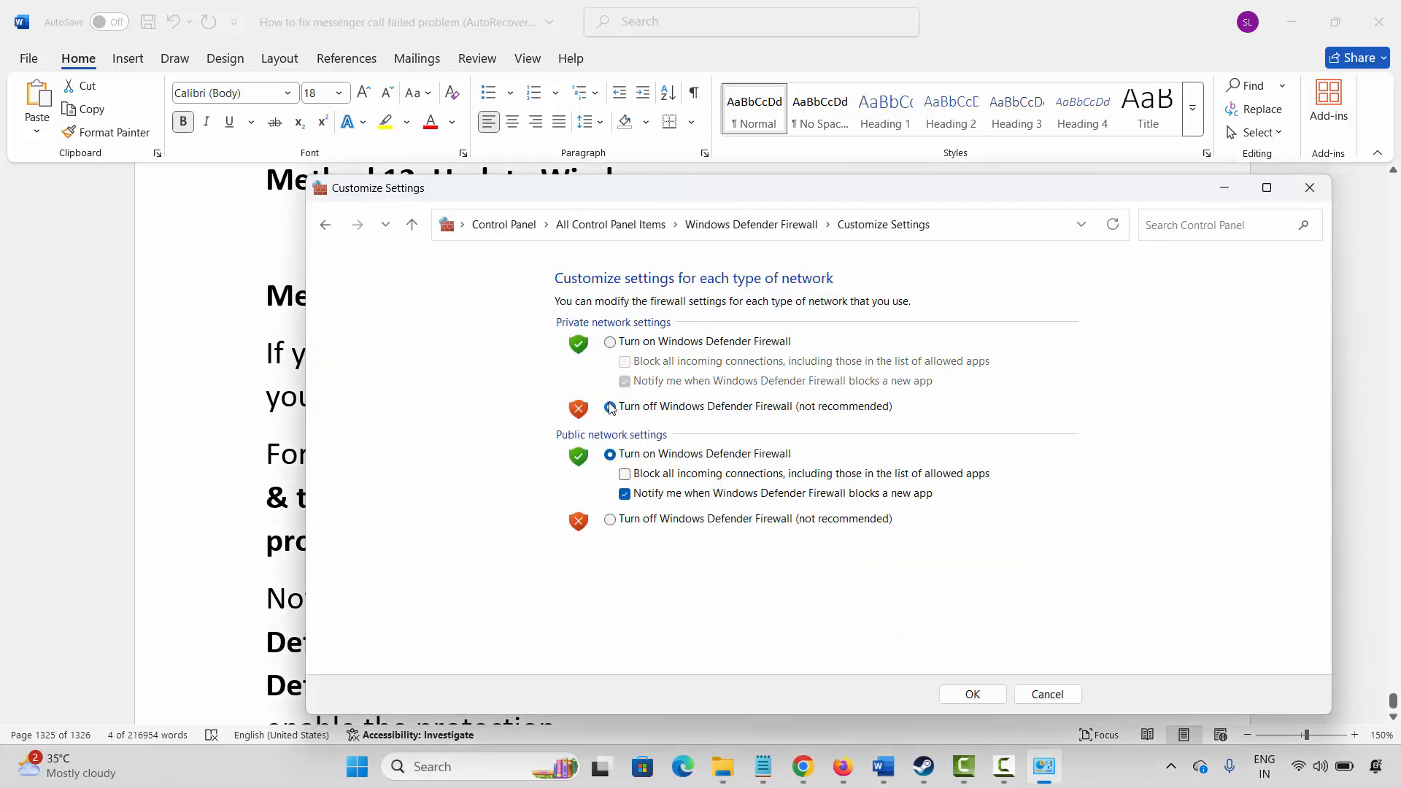
{"action": "left_click", "coordinate": [610, 520]}
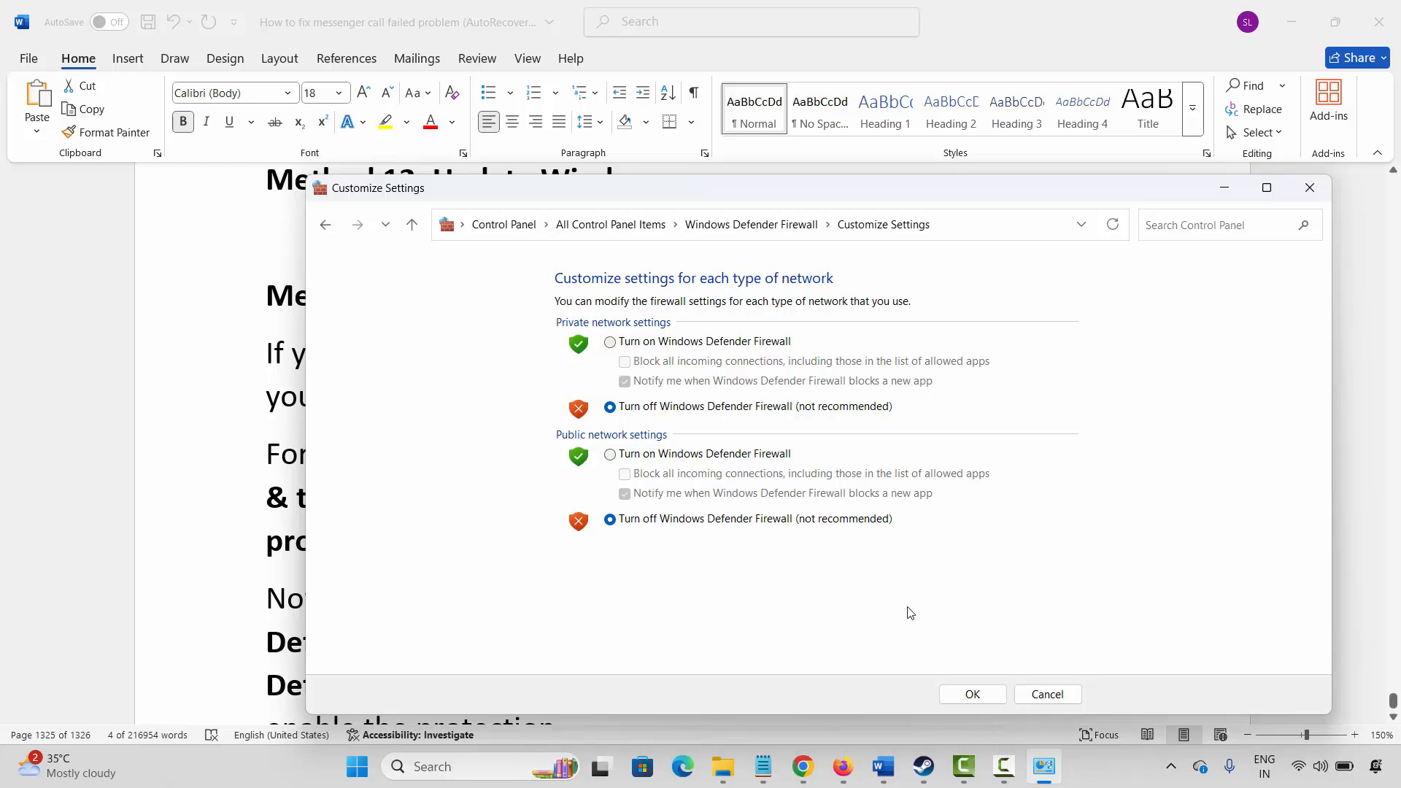
Select turning Windows Defender Firewall back on for private and public networks, then close Customize Settings without applying.
{"action": "left_click", "coordinate": [610, 343]}
{"action": "left_click", "coordinate": [610, 455]}
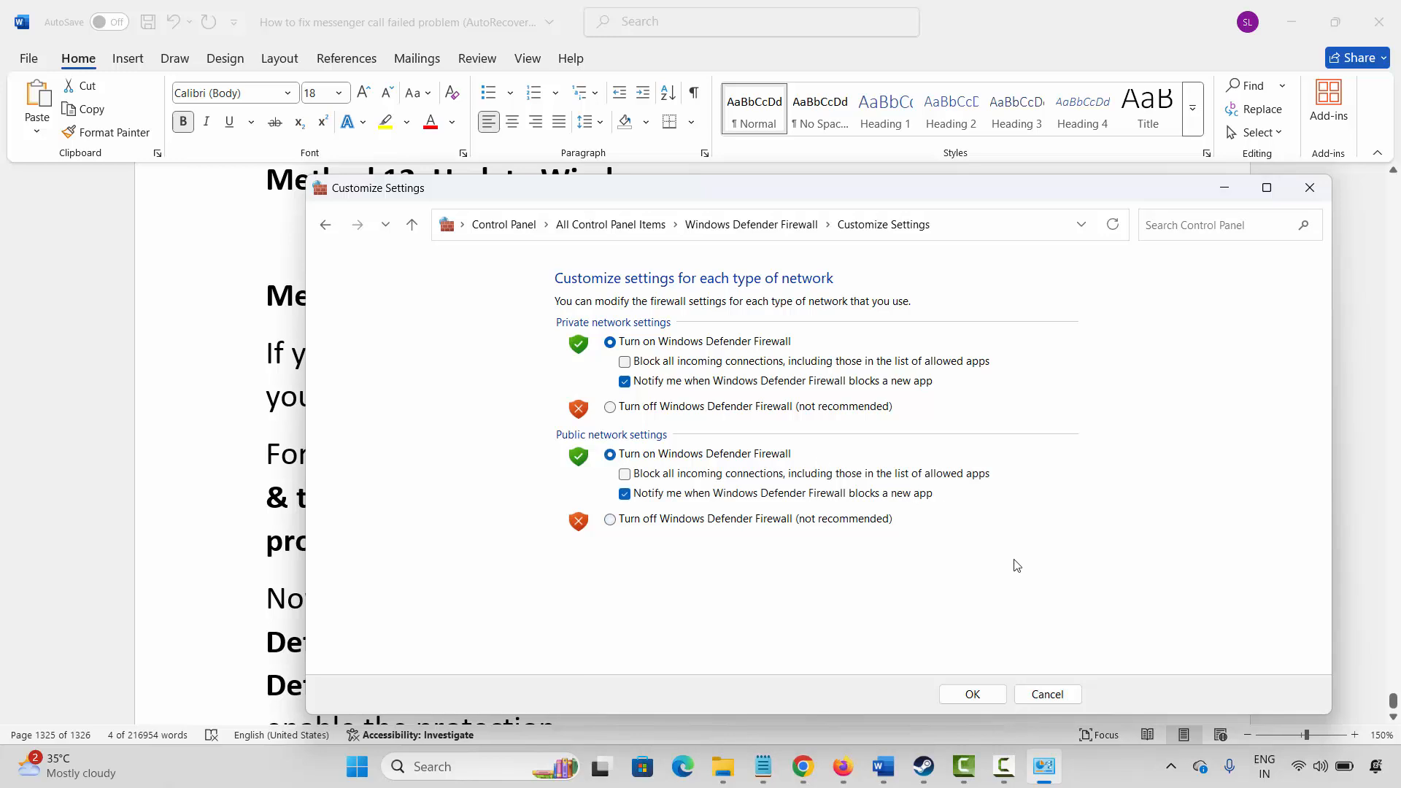
{"action": "left_click", "coordinate": [1309, 189]}
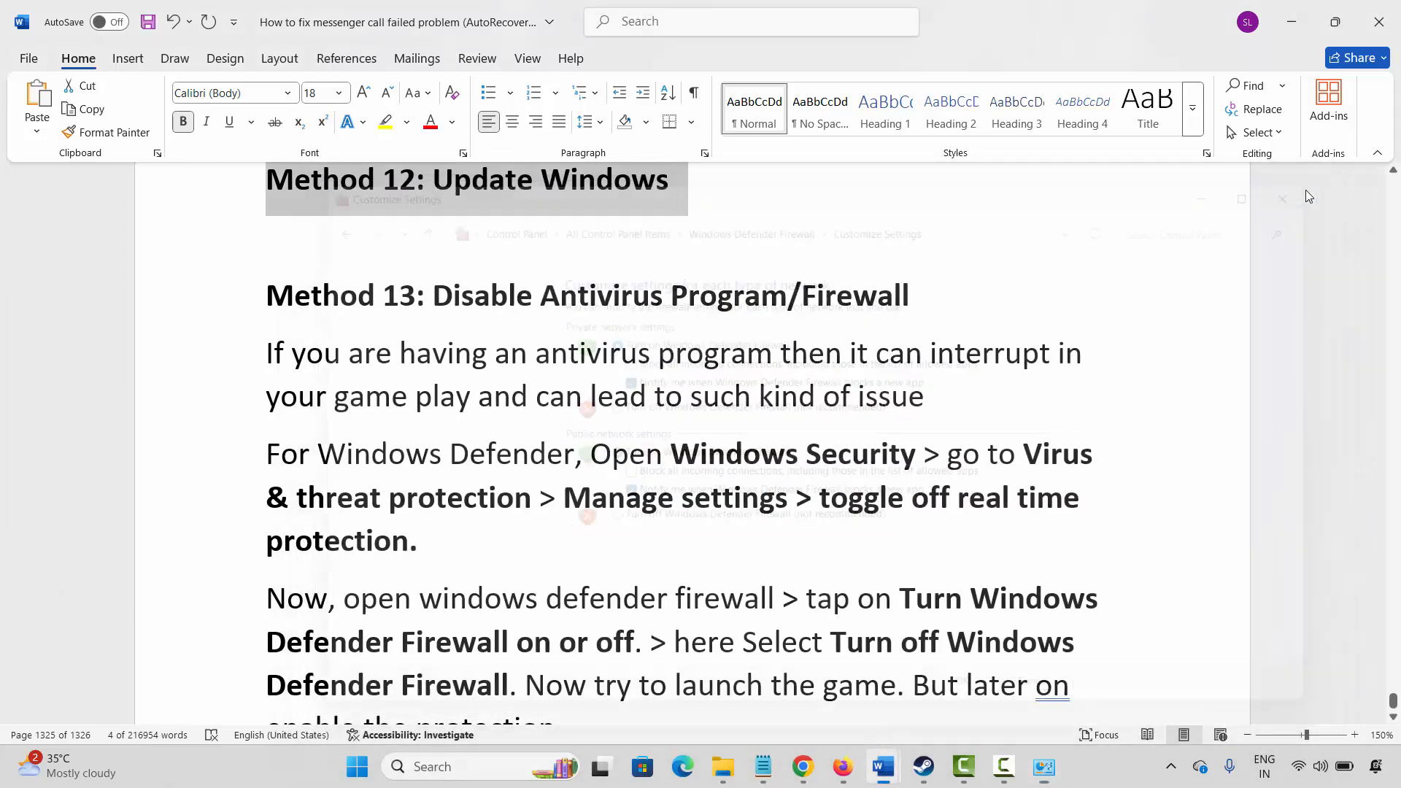
Open the DirectX link under Method 14 in the browser and download the DirectX End-User Runtime Web Installer in English.
{"action": "scroll", "coordinate": [610, 455], "scroll_direction": "down", "scroll_amount": 5}
{"action": "scroll", "coordinate": [610, 456], "scroll_direction": "down", "scroll_amount": 2}
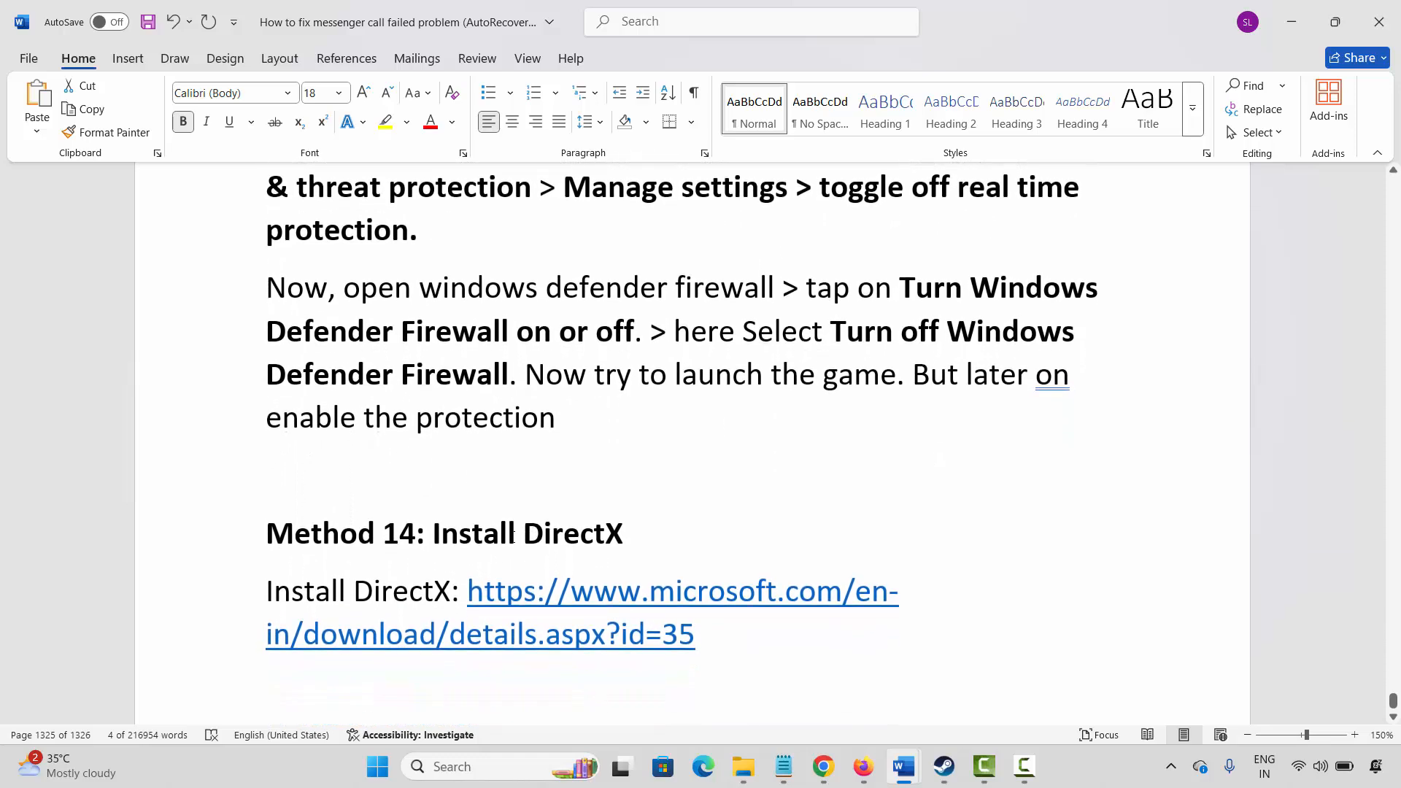
{"action": "left_click_drag", "start_coordinate": [470, 591], "coordinate": [698, 637]}
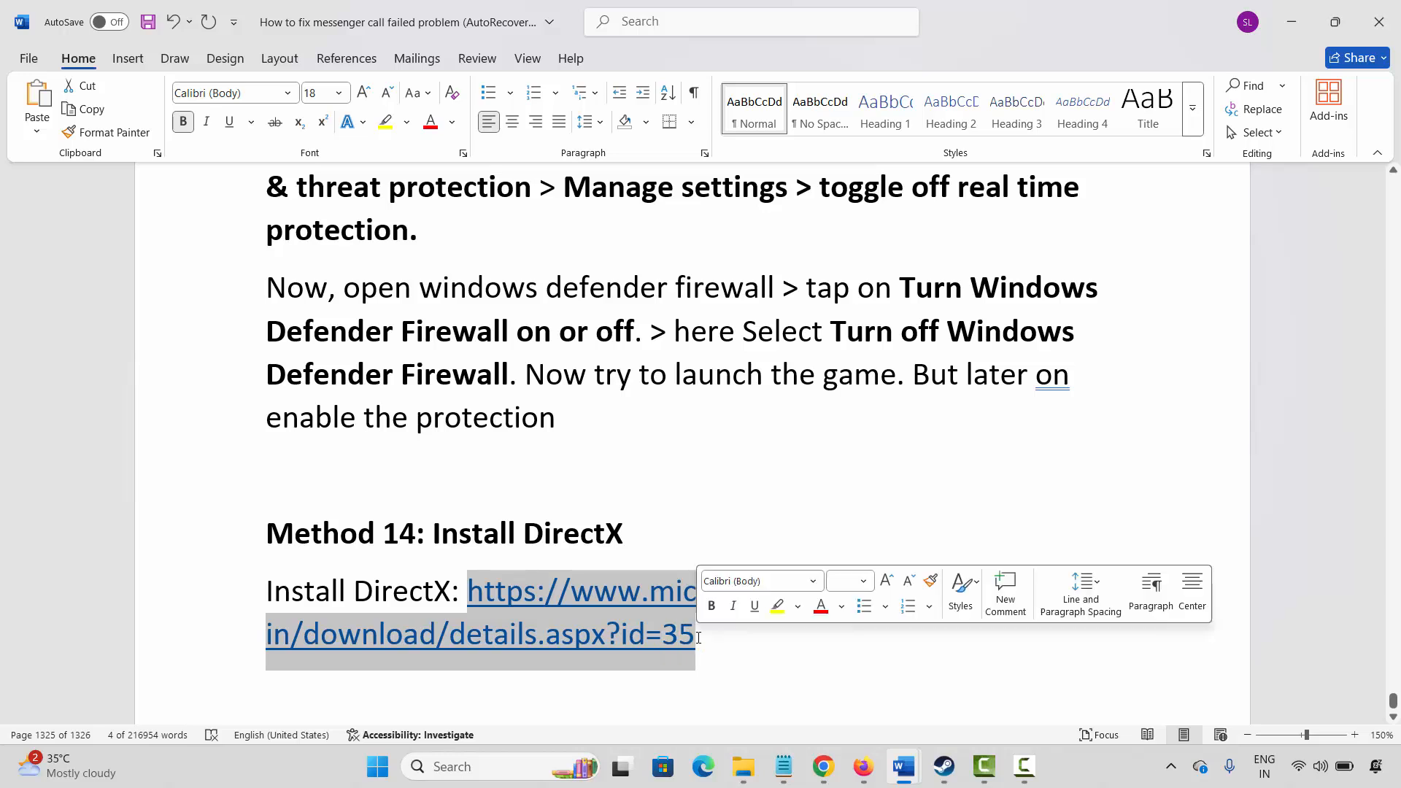
{"action": "left_click", "coordinate": [770, 468]}
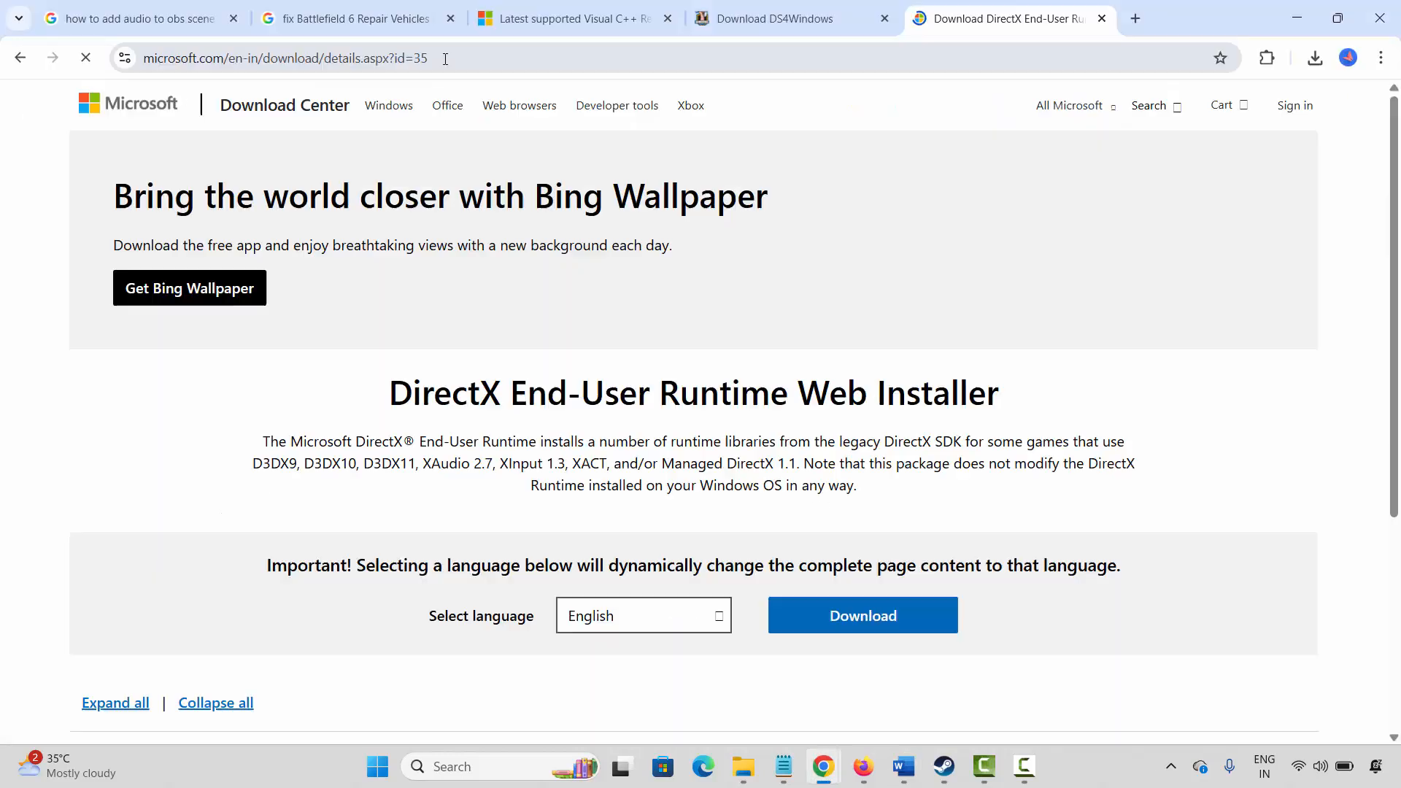
{"action": "scroll", "coordinate": [642, 249], "scroll_direction": "down", "scroll_amount": 5}
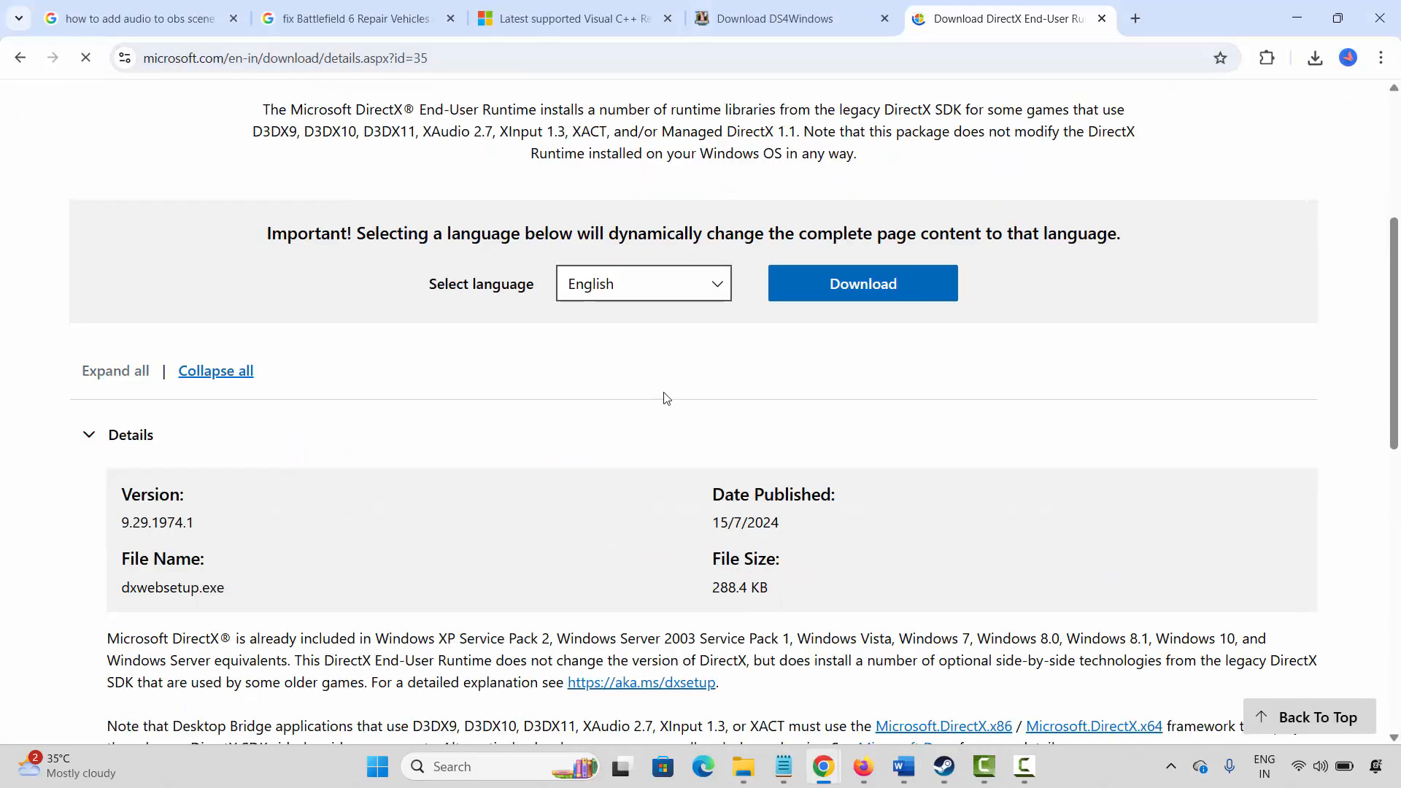
{"action": "scroll", "coordinate": [663, 397], "scroll_direction": "up", "scroll_amount": 3}
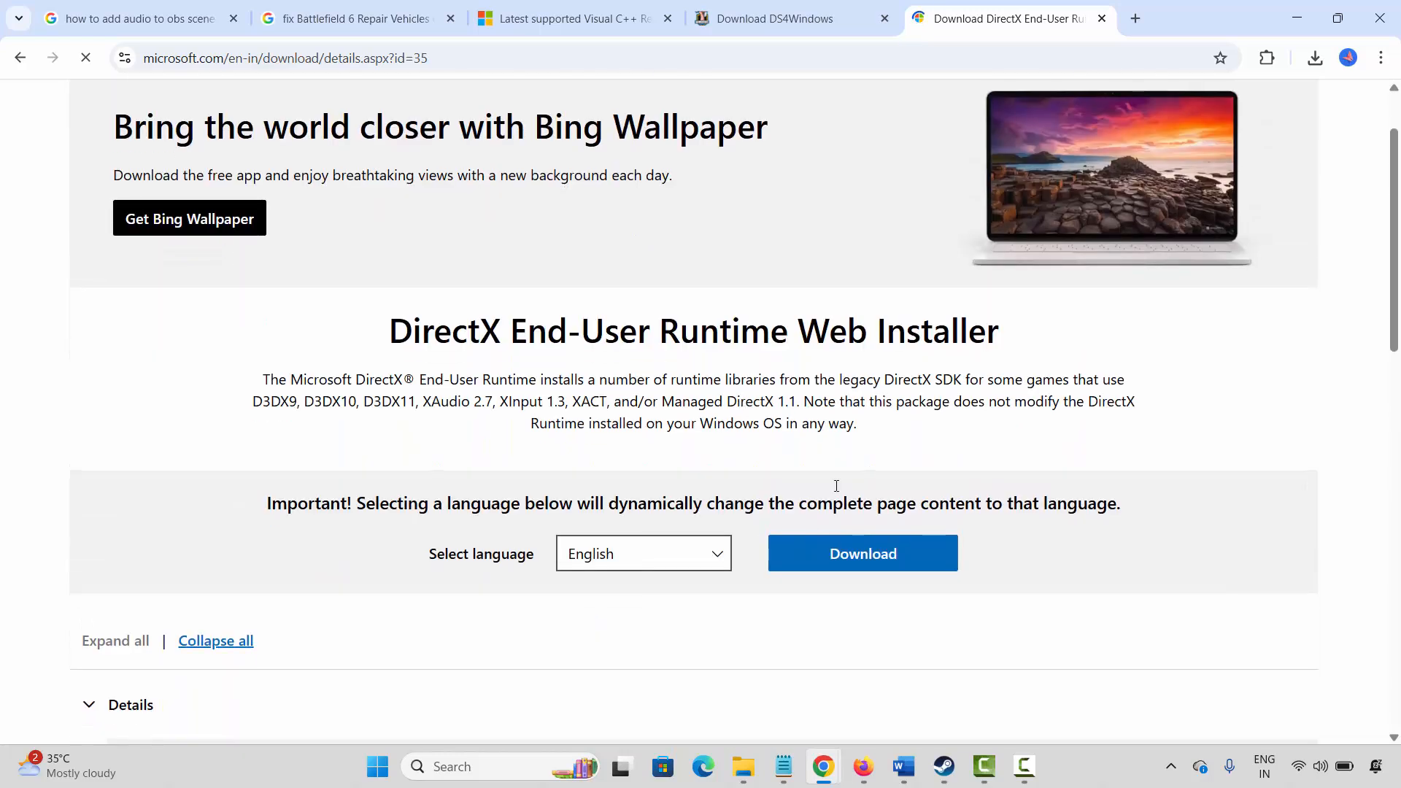
{"action": "left_click", "coordinate": [868, 566]}
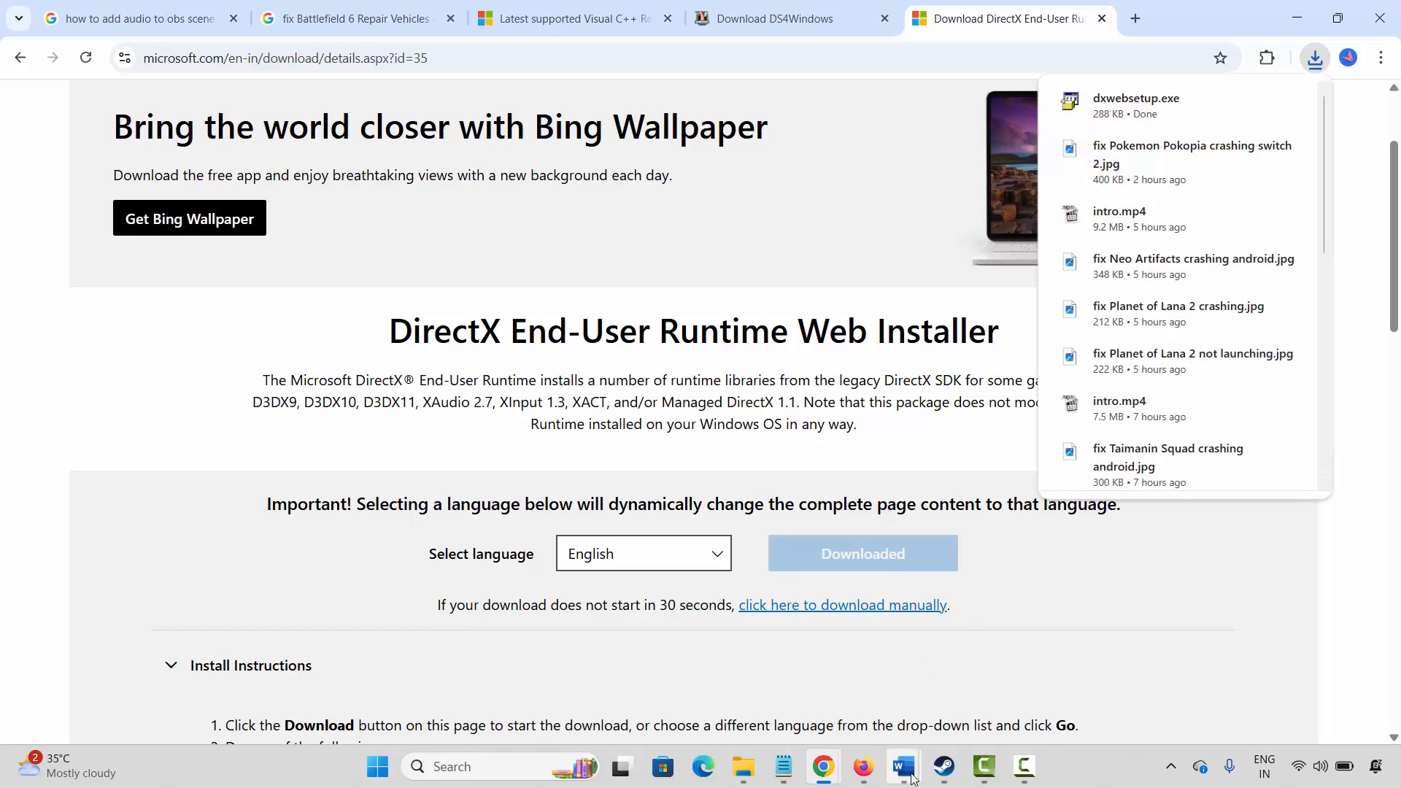
Return to the Word document, highlight the heading "Method 15: Run Game On Dedicated Graphics Card", and clear the selection.
{"action": "mouse_move", "coordinate": [912, 779]}
{"action": "left_click", "coordinate": [1007, 668]}
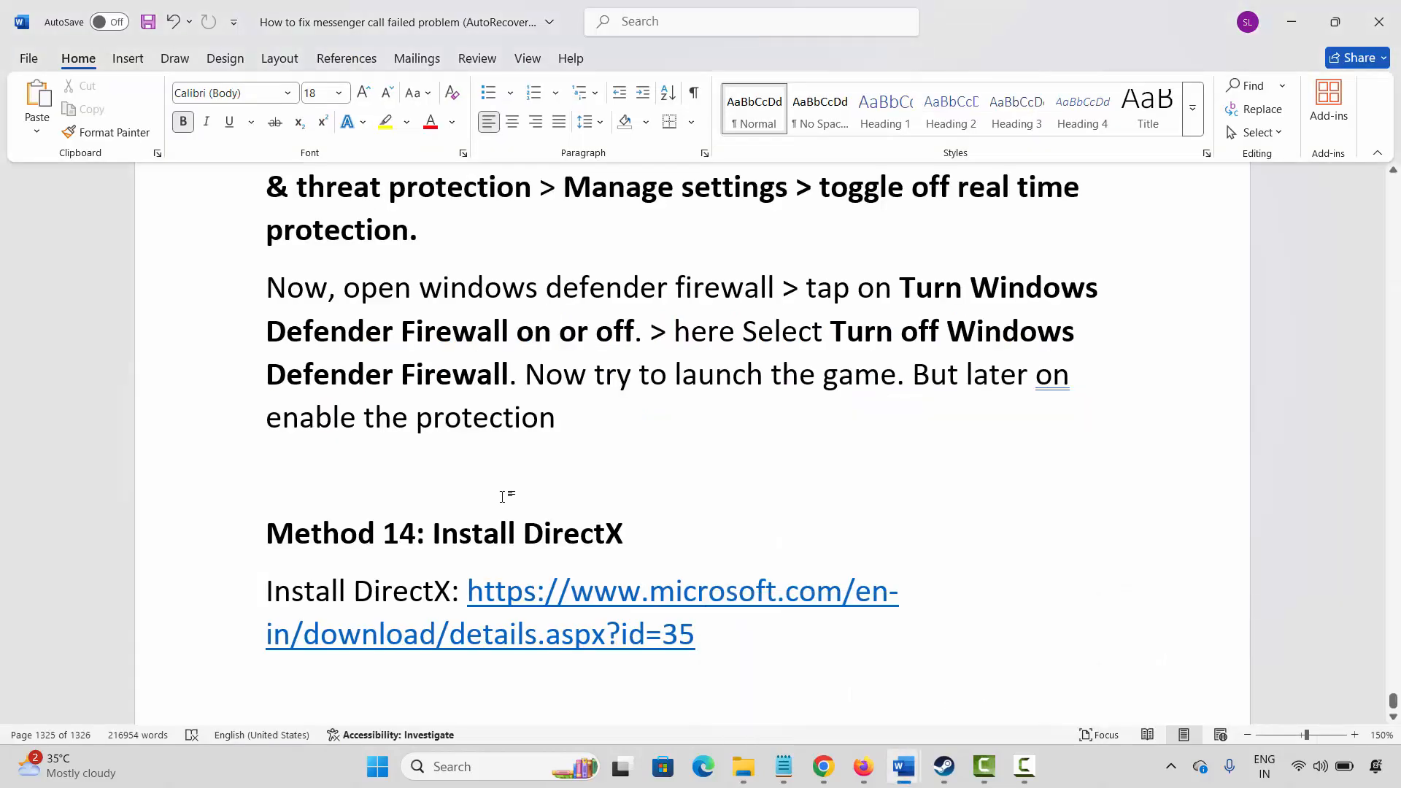
{"action": "scroll", "coordinate": [502, 497], "scroll_direction": "down", "scroll_amount": 3}
{"action": "left_click", "coordinate": [241, 632]}
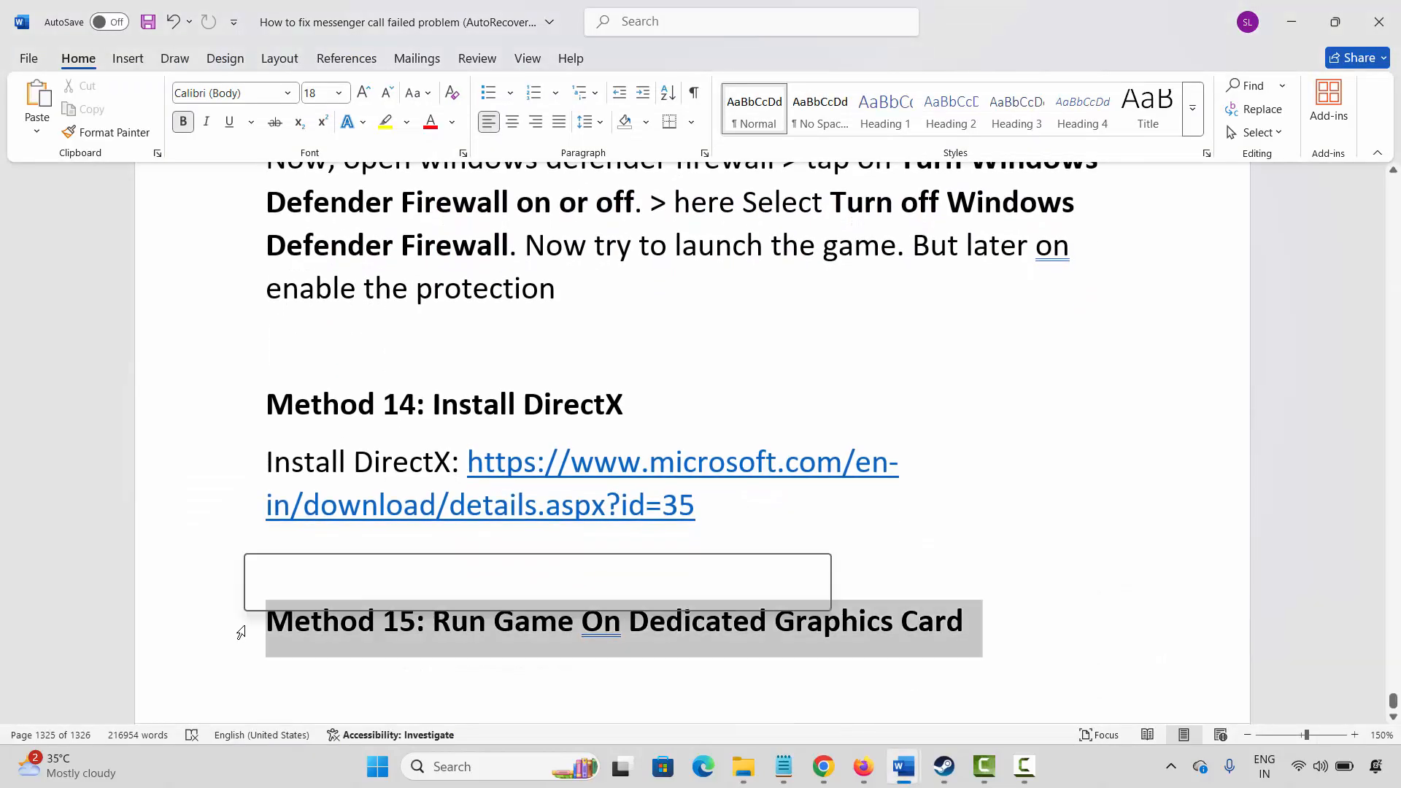
{"action": "left_click", "coordinate": [532, 625]}
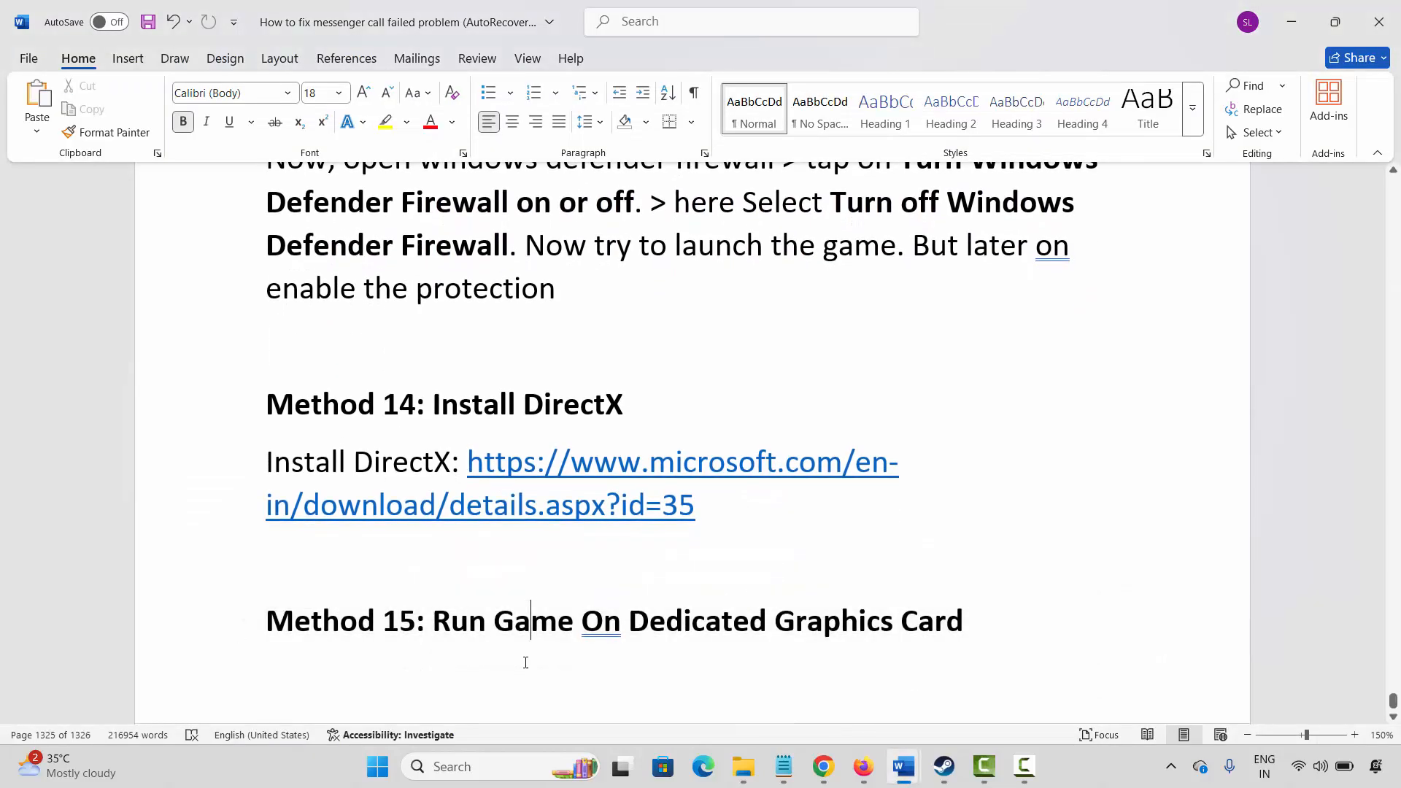
Open Windows Graphics settings and add the Planet of Lana 2 Demo application from its Steam folder as a desktop app.
{"action": "left_click", "coordinate": [473, 767]}
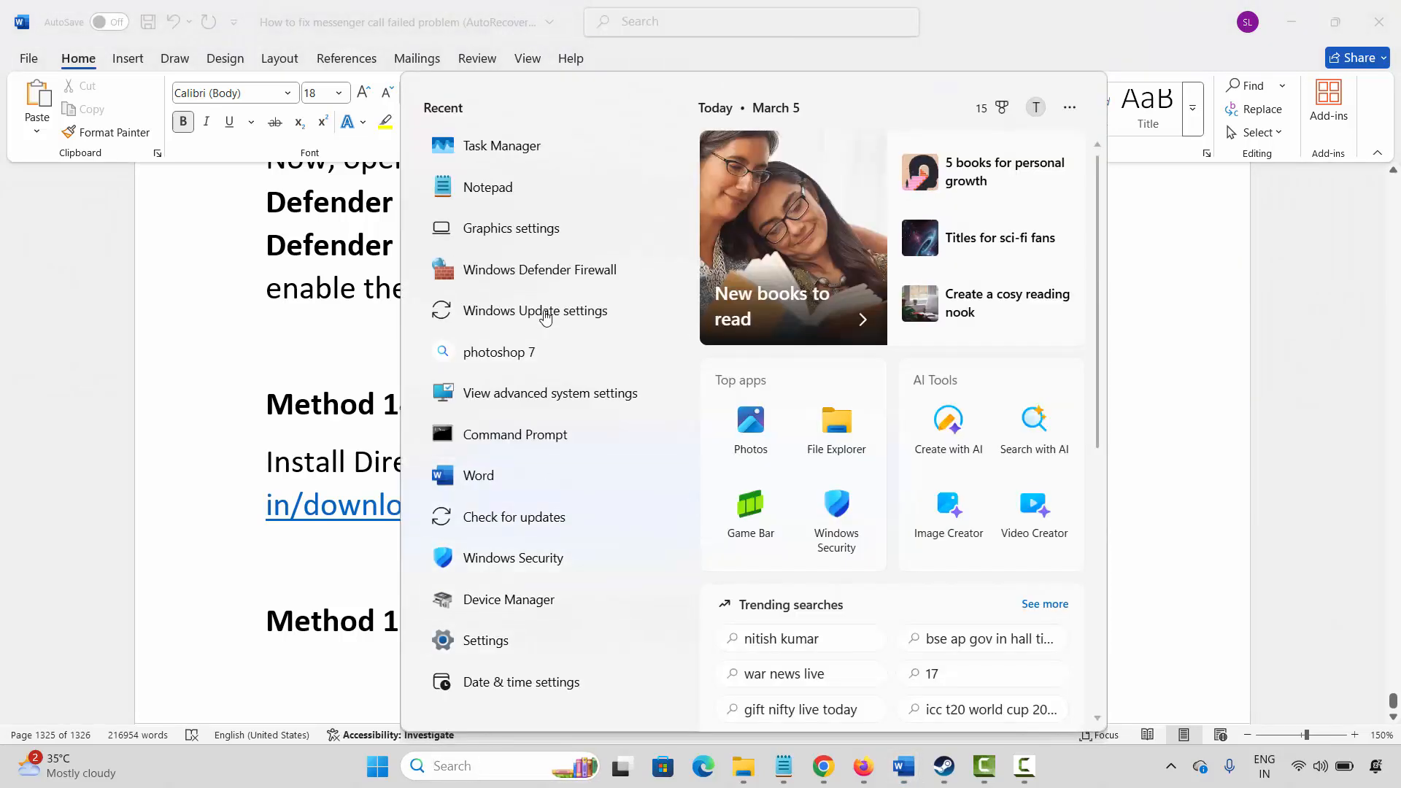
{"action": "left_click", "coordinate": [511, 229]}
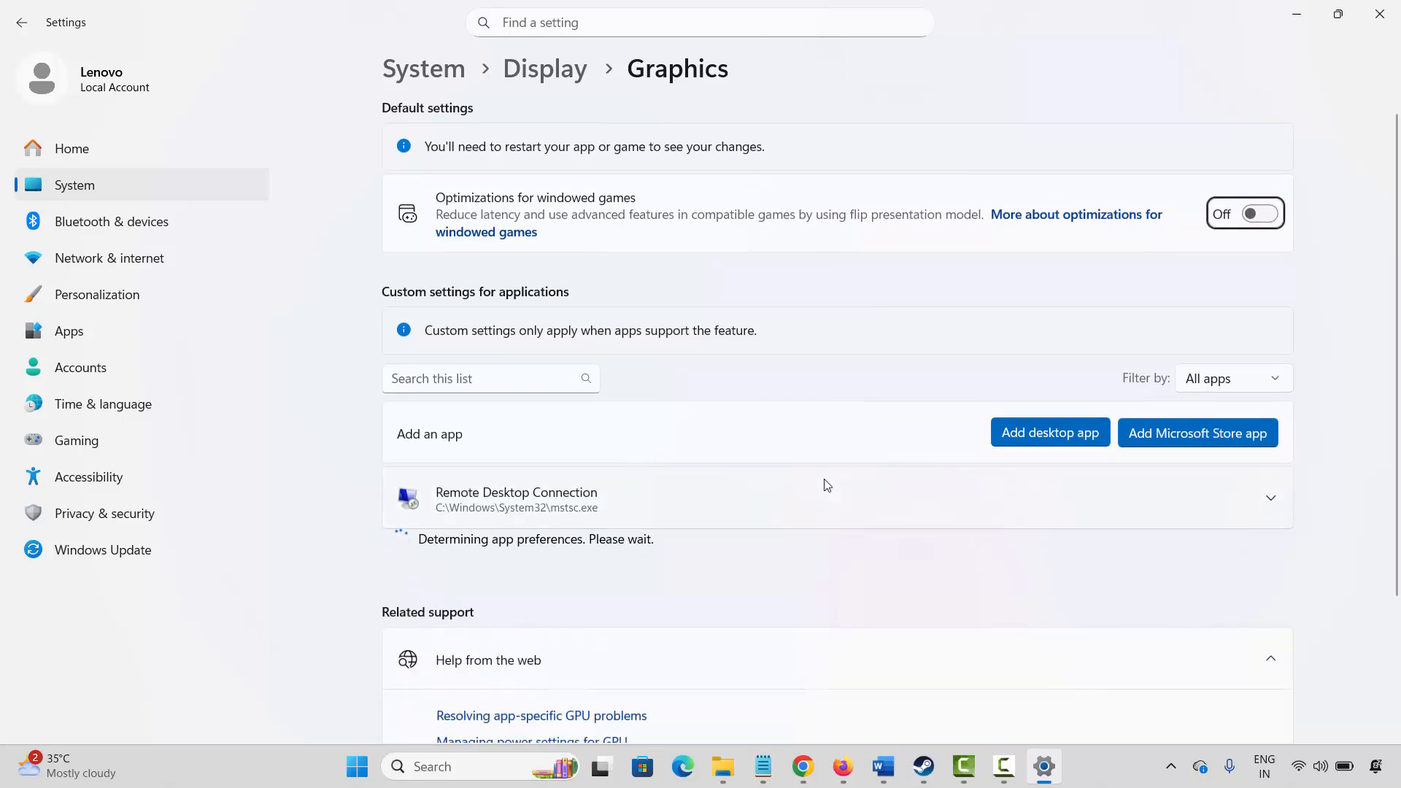
{"action": "scroll", "coordinate": [852, 559], "scroll_direction": "down", "scroll_amount": 3}
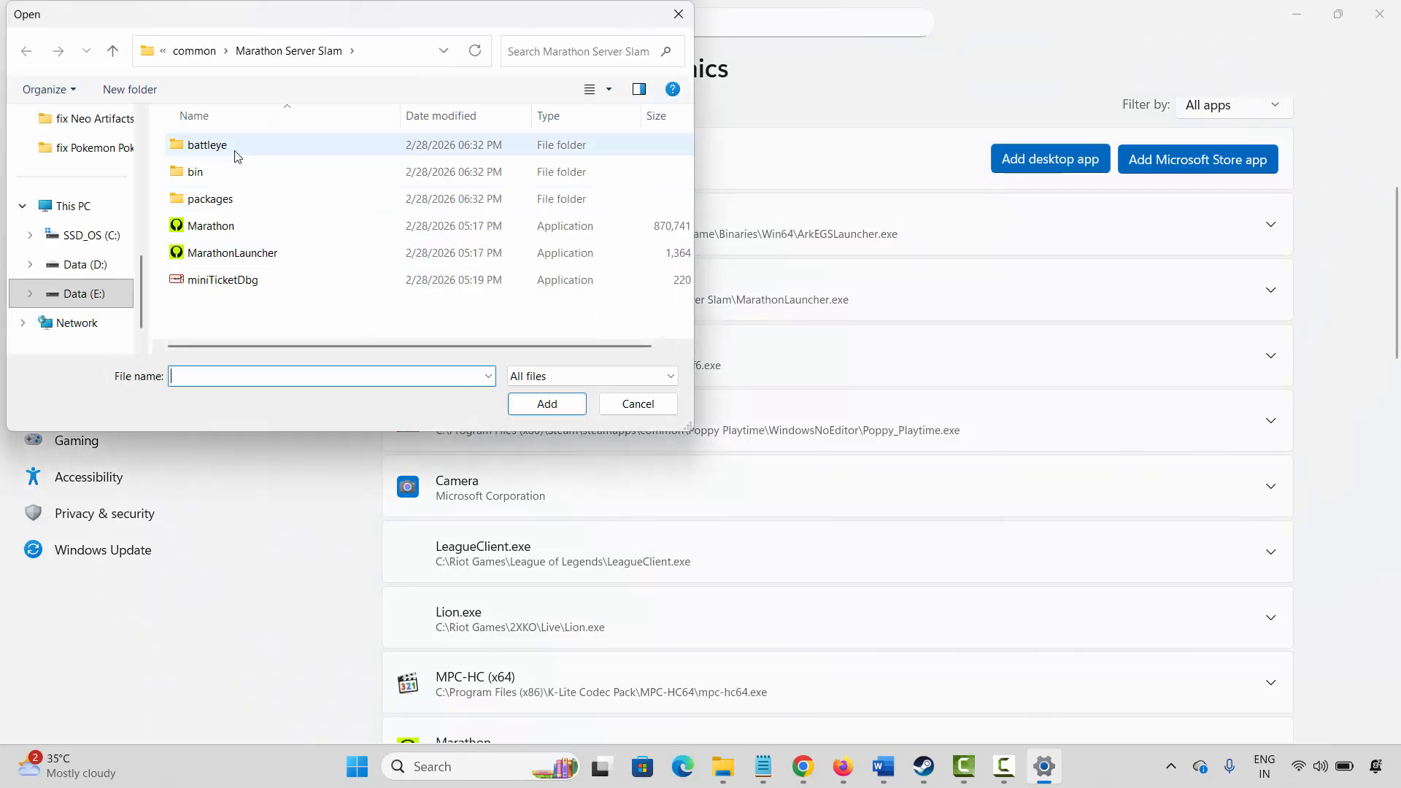
{"action": "left_click", "coordinate": [194, 51]}
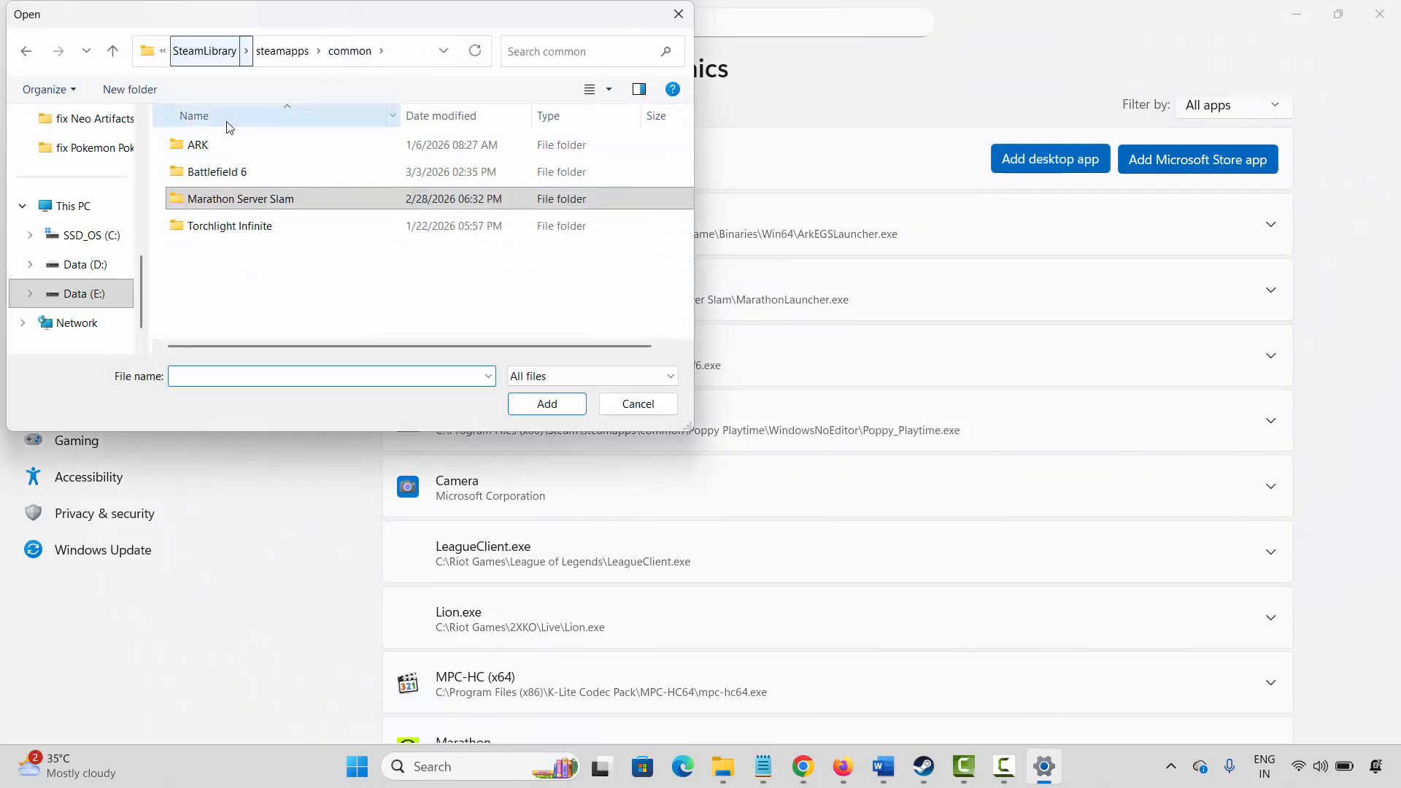
{"action": "left_click", "coordinate": [265, 201]}
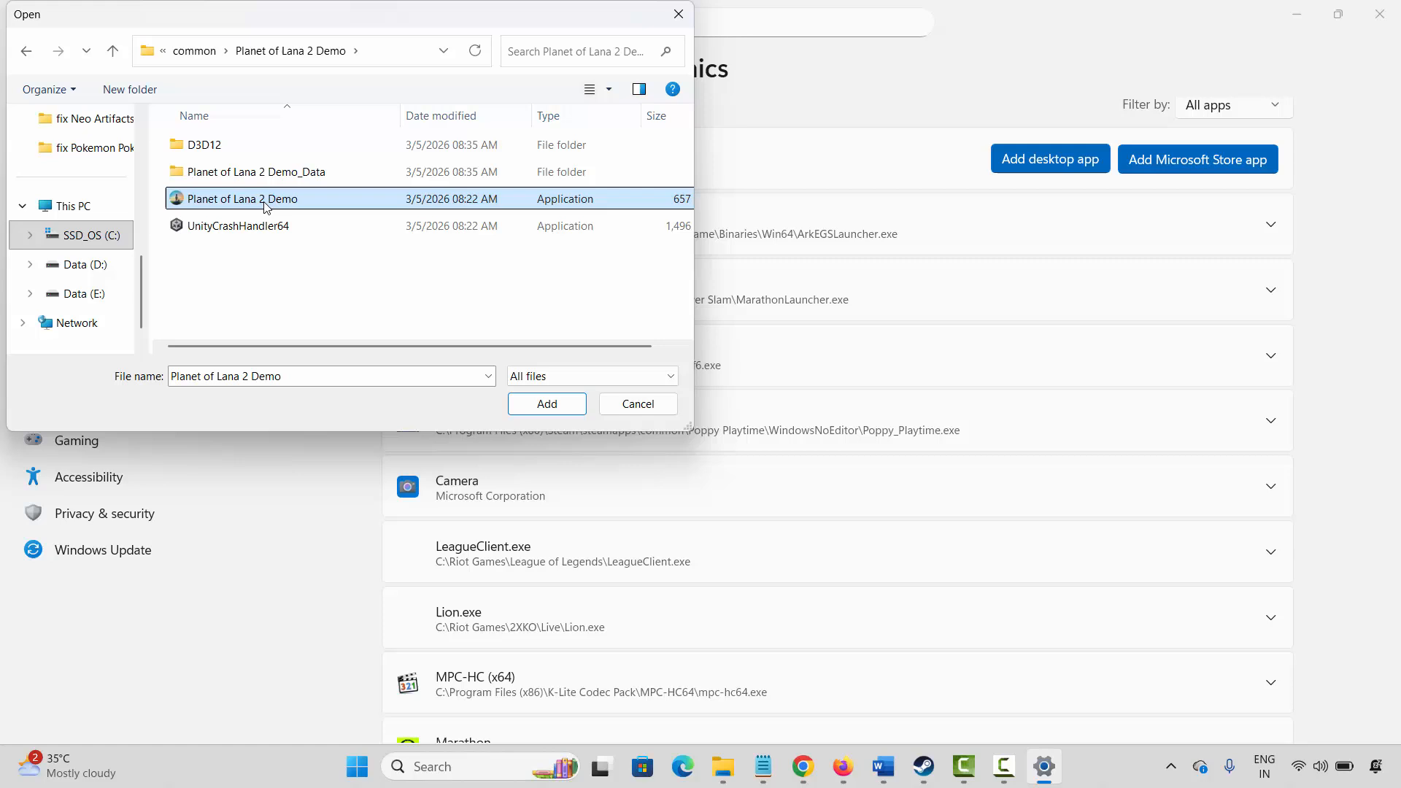
{"action": "left_click", "coordinate": [544, 403]}
Set the GPU preference of Planet of Lana 2 Demo to High Performance (Intel(R) UHD Graphics).
{"action": "scroll", "coordinate": [901, 523], "scroll_direction": "down", "scroll_amount": 8}
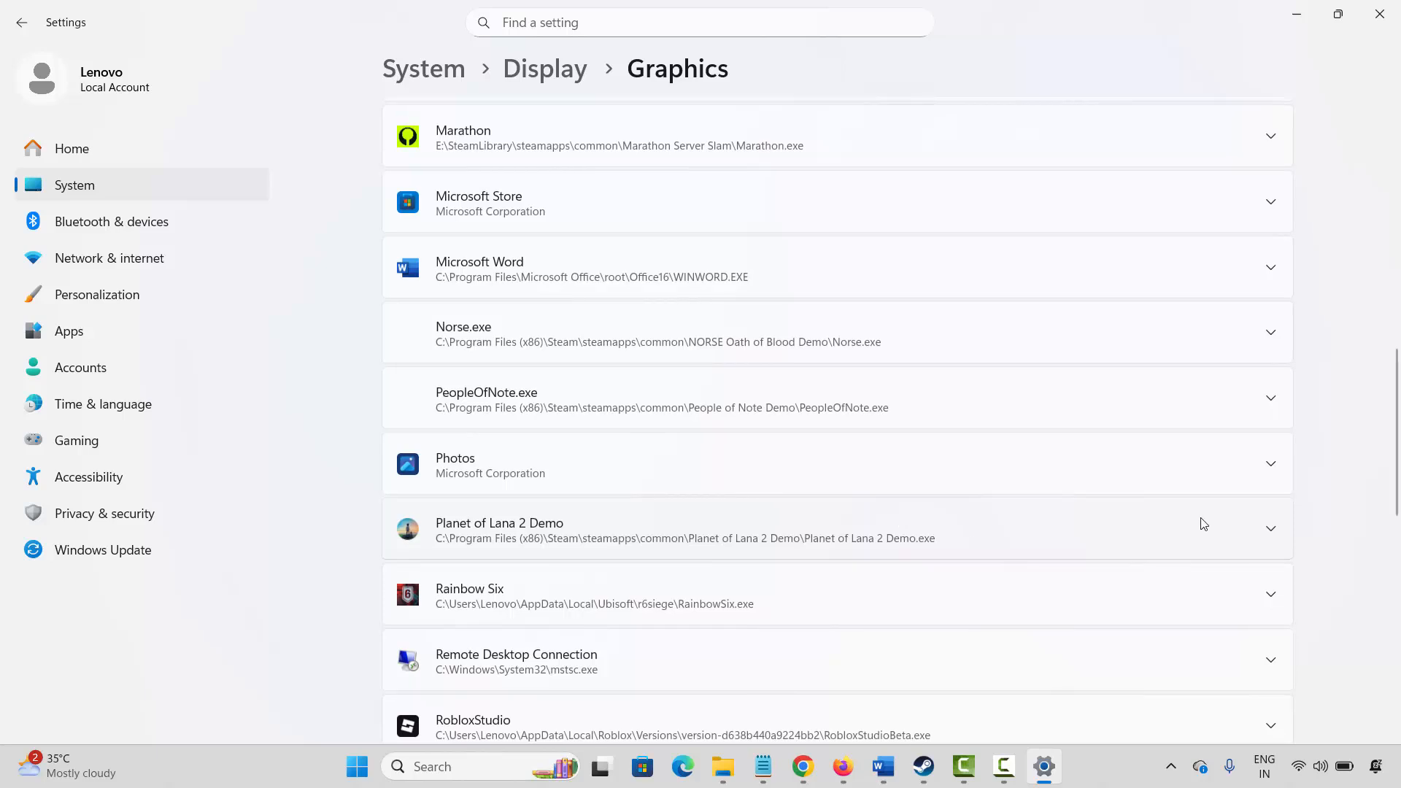
{"action": "left_click", "coordinate": [1265, 537]}
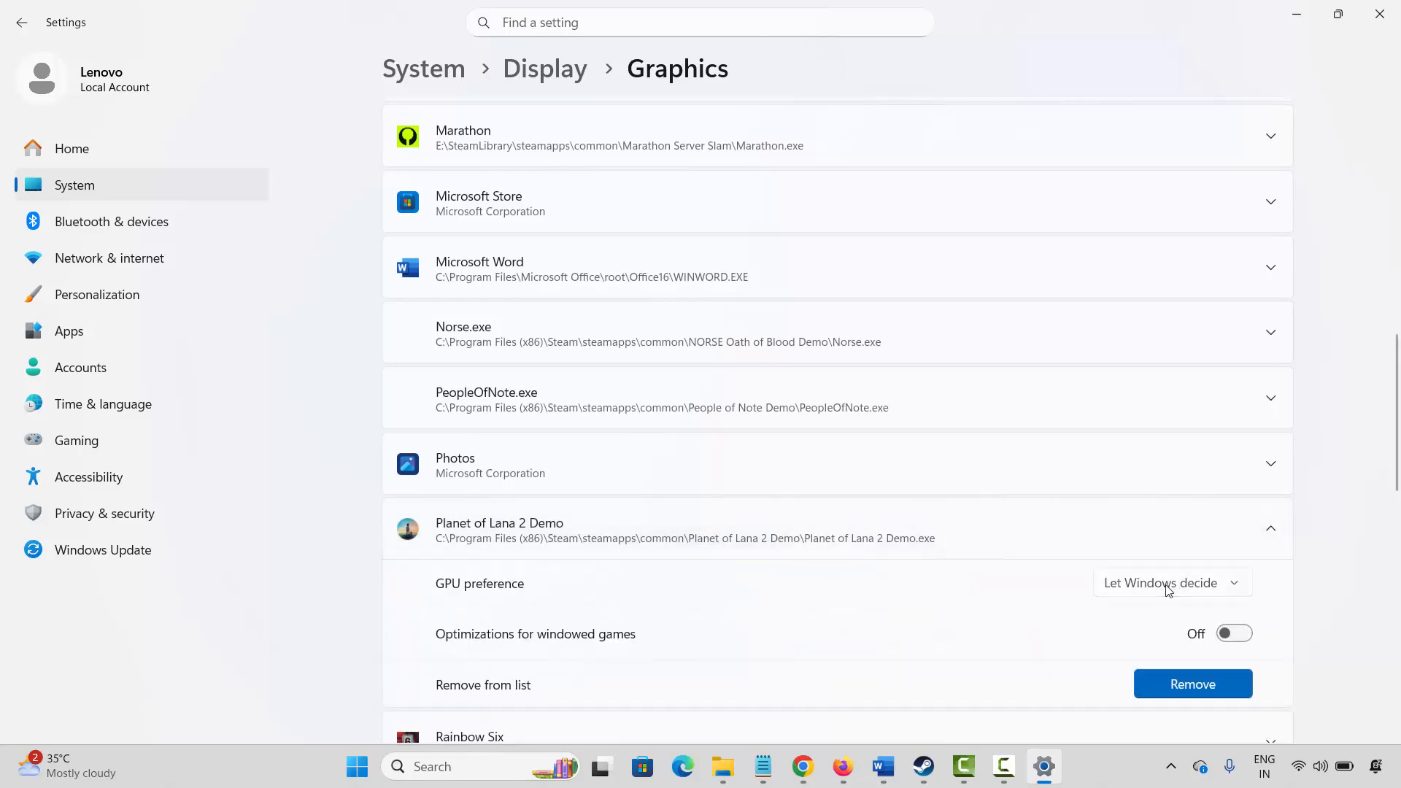
{"action": "left_click", "coordinate": [1170, 585]}
{"action": "left_click", "coordinate": [1163, 651]}
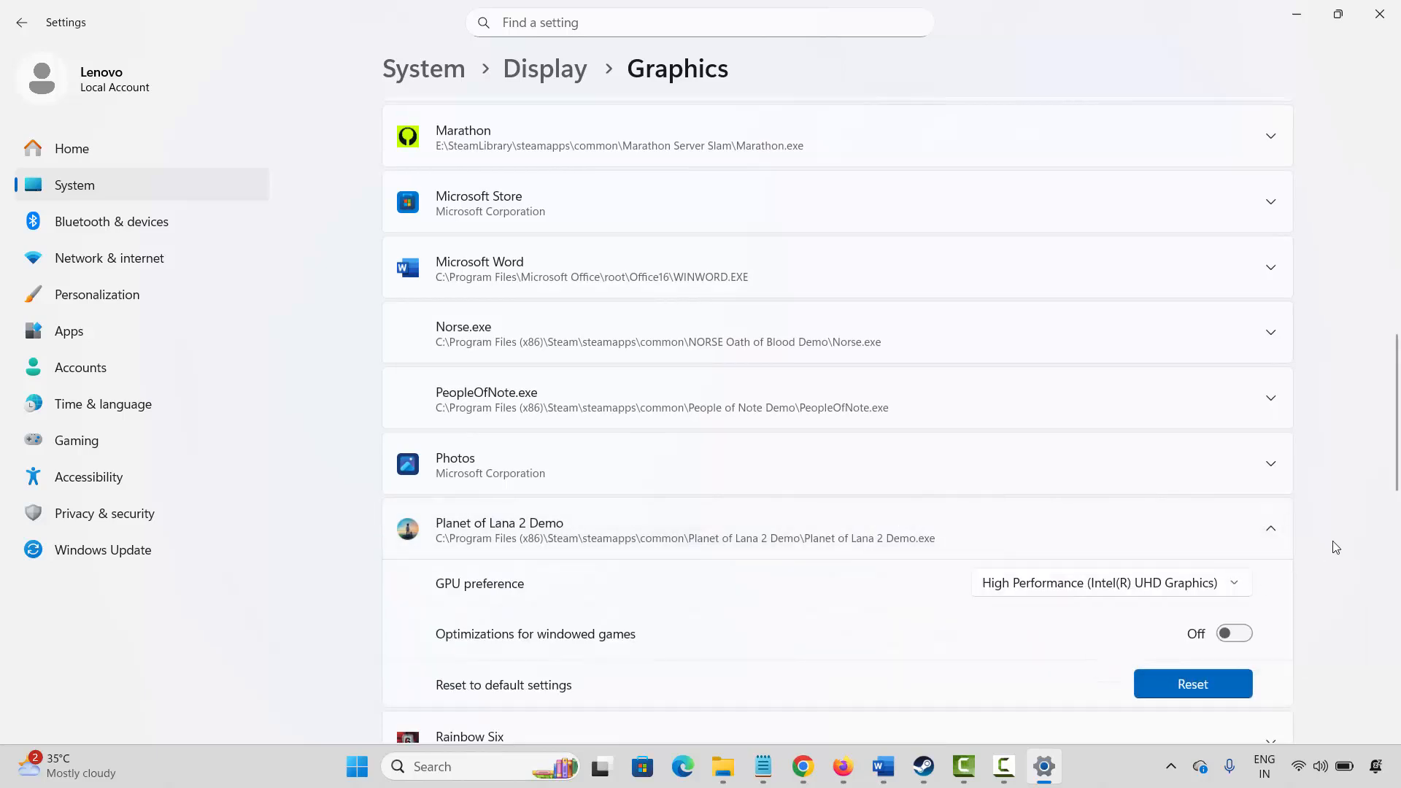
{"action": "scroll", "coordinate": [1335, 547], "scroll_direction": "down", "scroll_amount": 3}
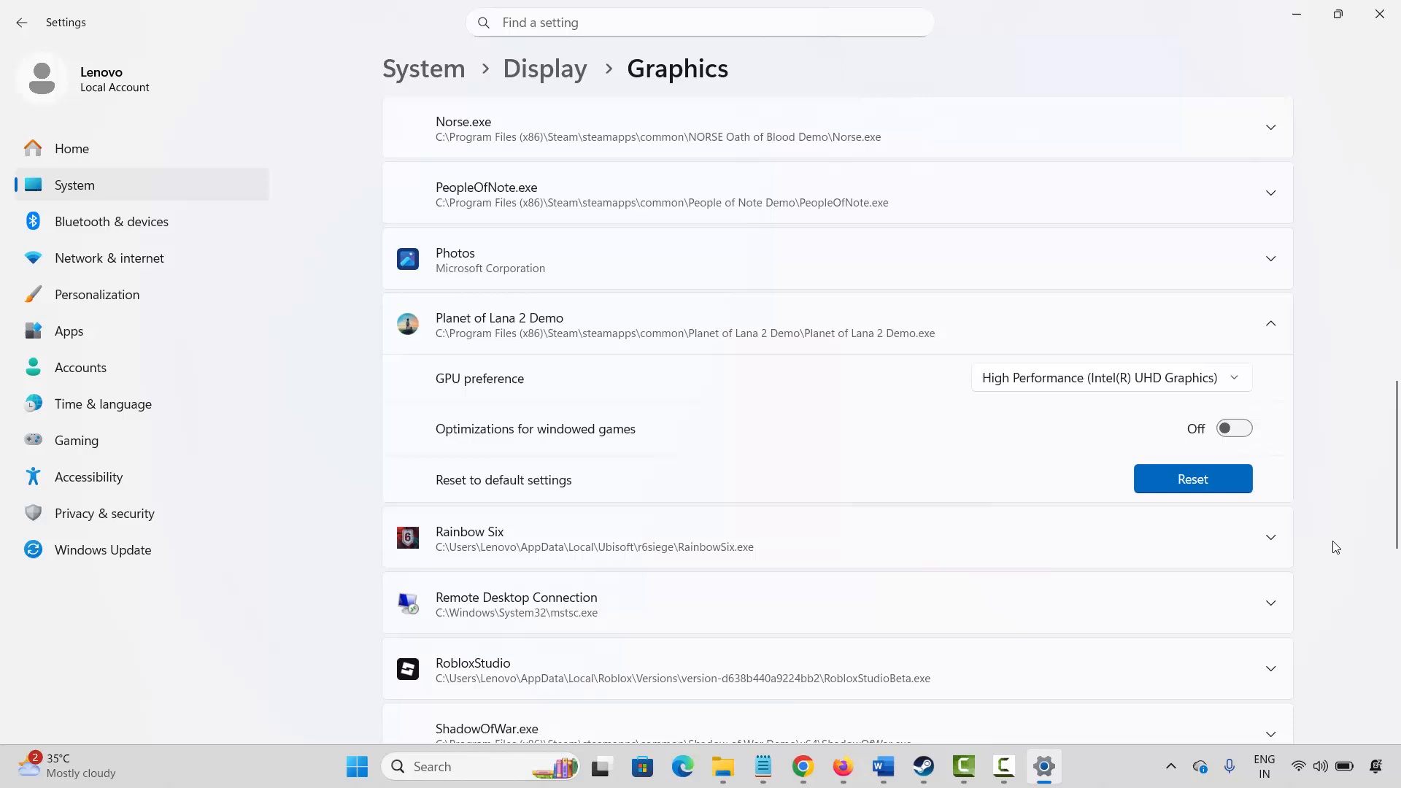
Close the Graphics settings, return to the Word document, highlight the heading "Method 16: Reinstall Planet of Lana 2 Game", and clear the selection.
{"action": "left_click", "coordinate": [1380, 14]}
{"action": "scroll", "coordinate": [630, 507], "scroll_direction": "down", "scroll_amount": 1}
{"action": "scroll", "coordinate": [630, 508], "scroll_direction": "down", "scroll_amount": 1}
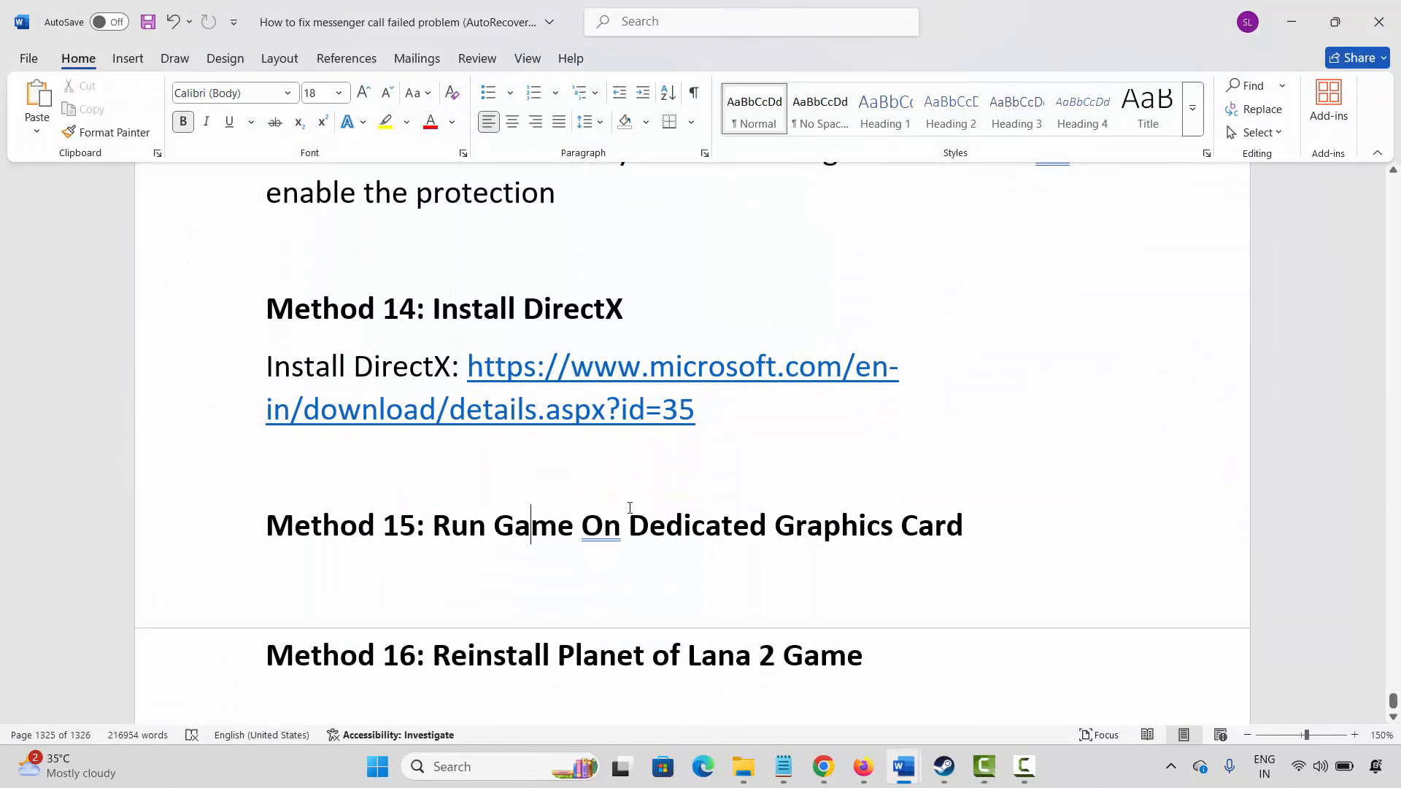
{"action": "left_click", "coordinate": [245, 654]}
{"action": "left_click", "coordinate": [479, 658]}
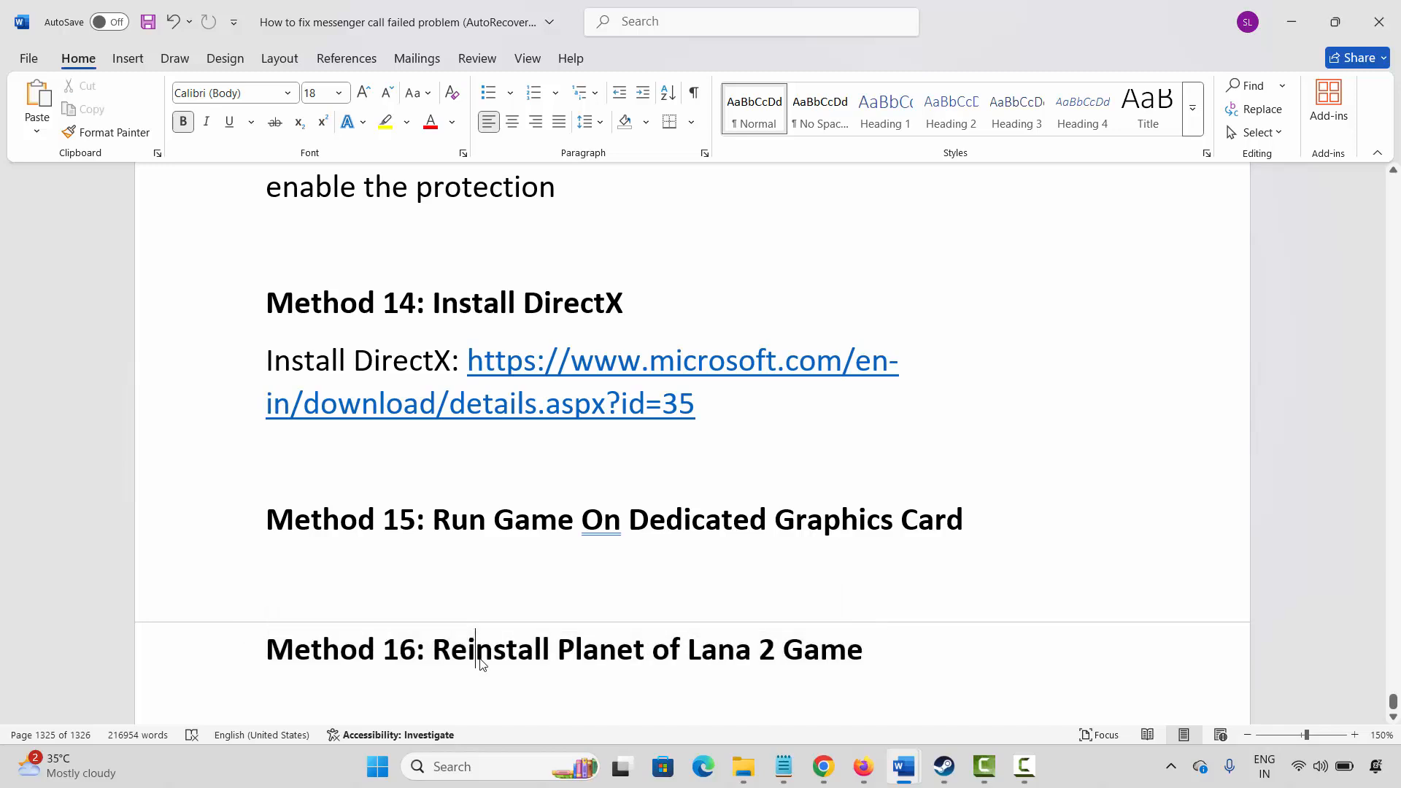
Switch to Steam, bring up the uninstall confirmation for Planet of Lana II Demo from the library, and cancel it.
{"action": "left_click", "coordinate": [943, 780]}
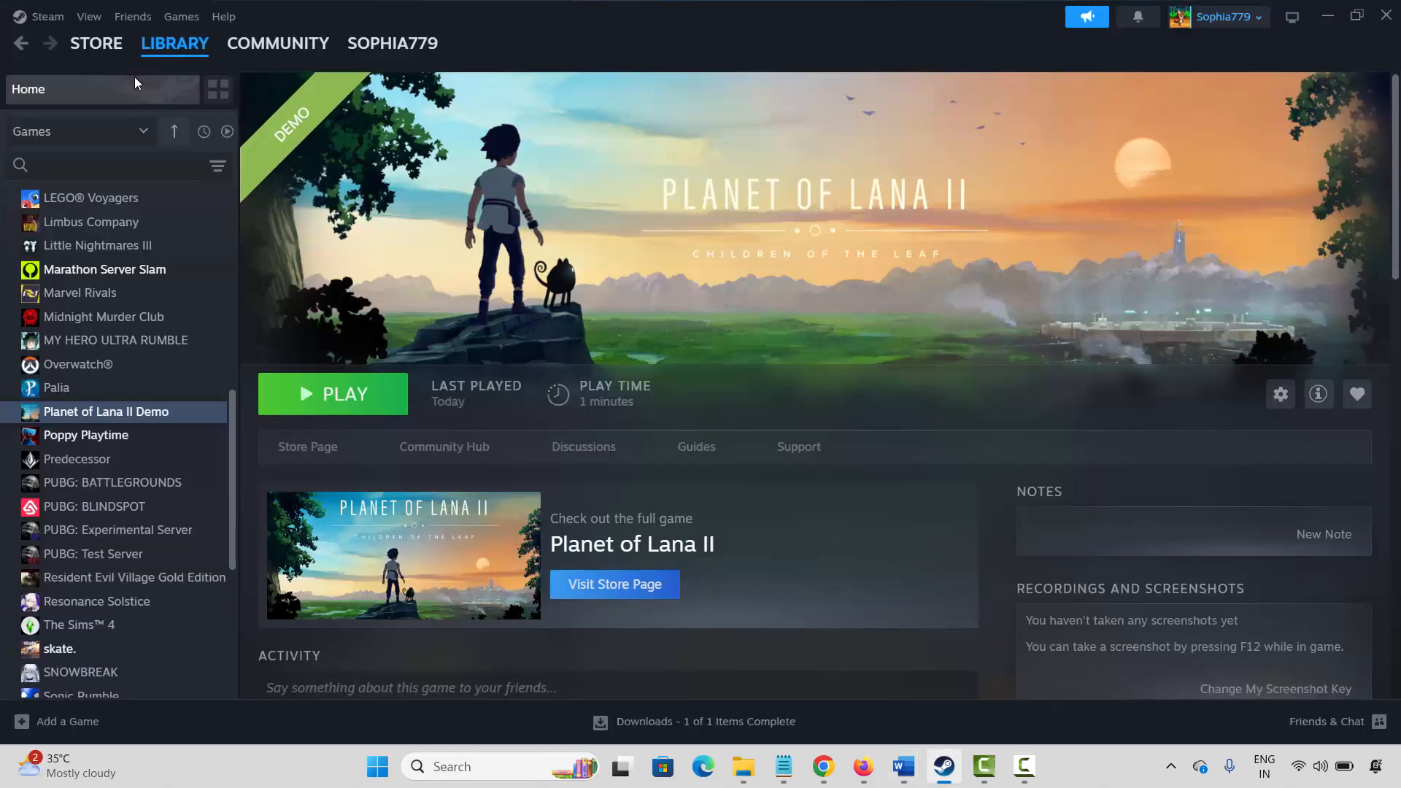
{"action": "right_click", "coordinate": [81, 414]}
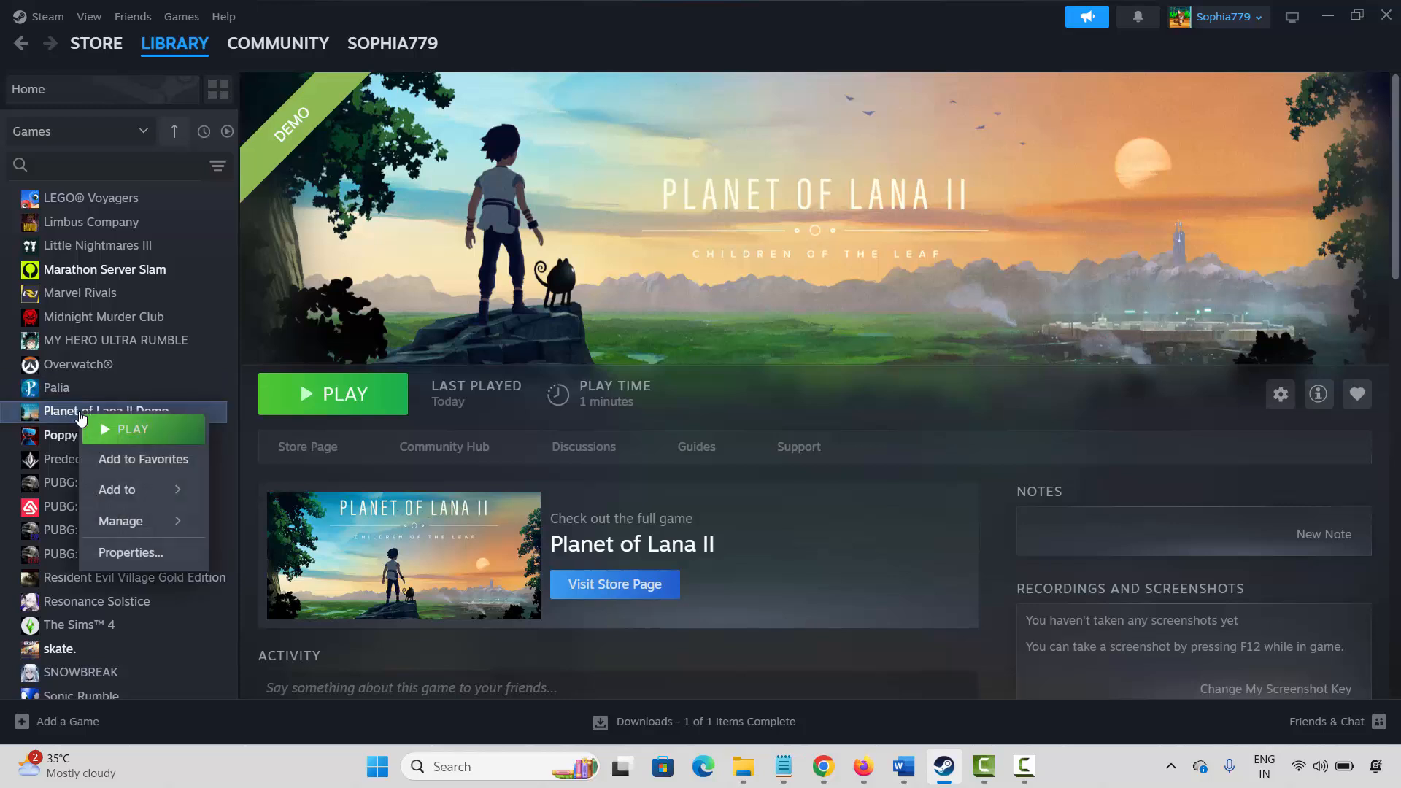
{"action": "mouse_move", "coordinate": [146, 521]}
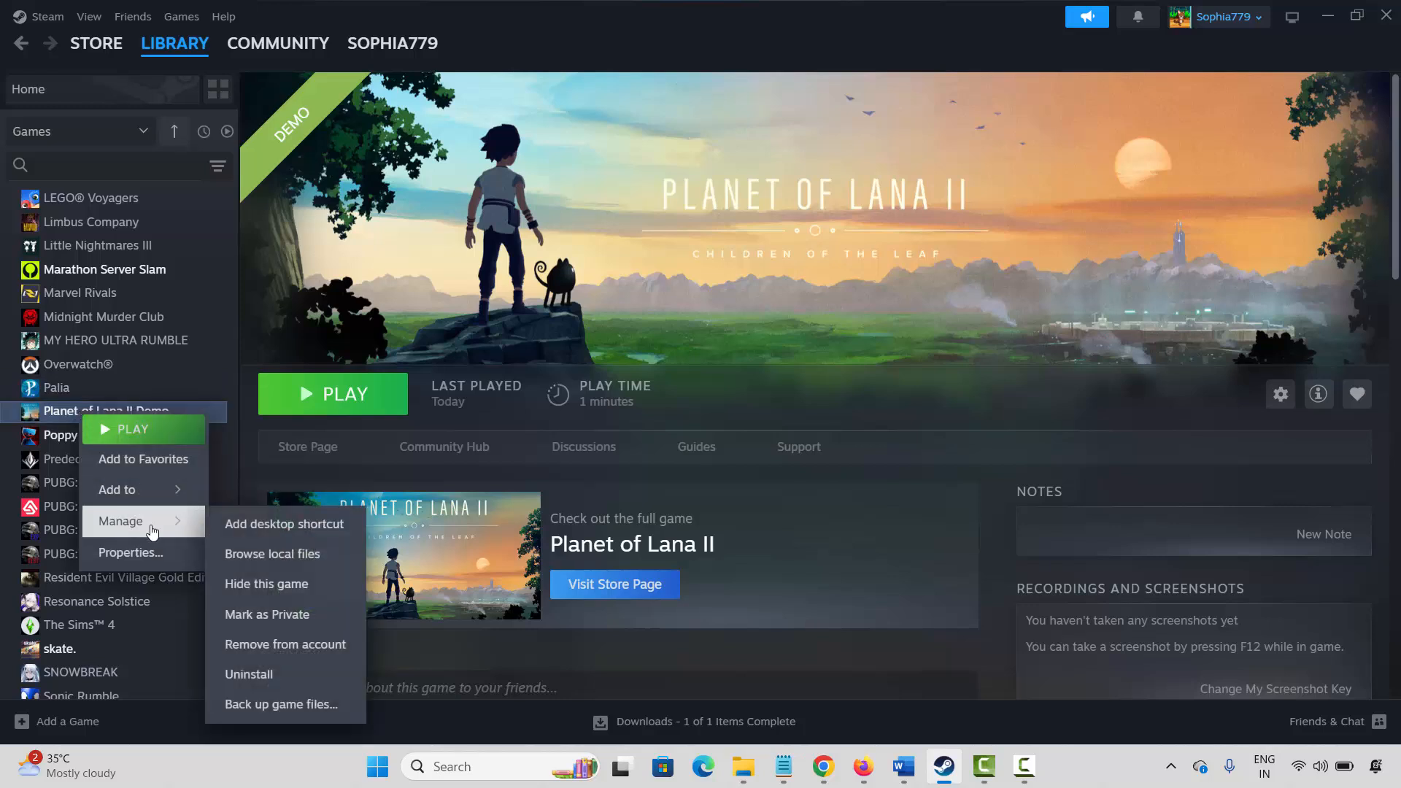
{"action": "left_click", "coordinate": [270, 675]}
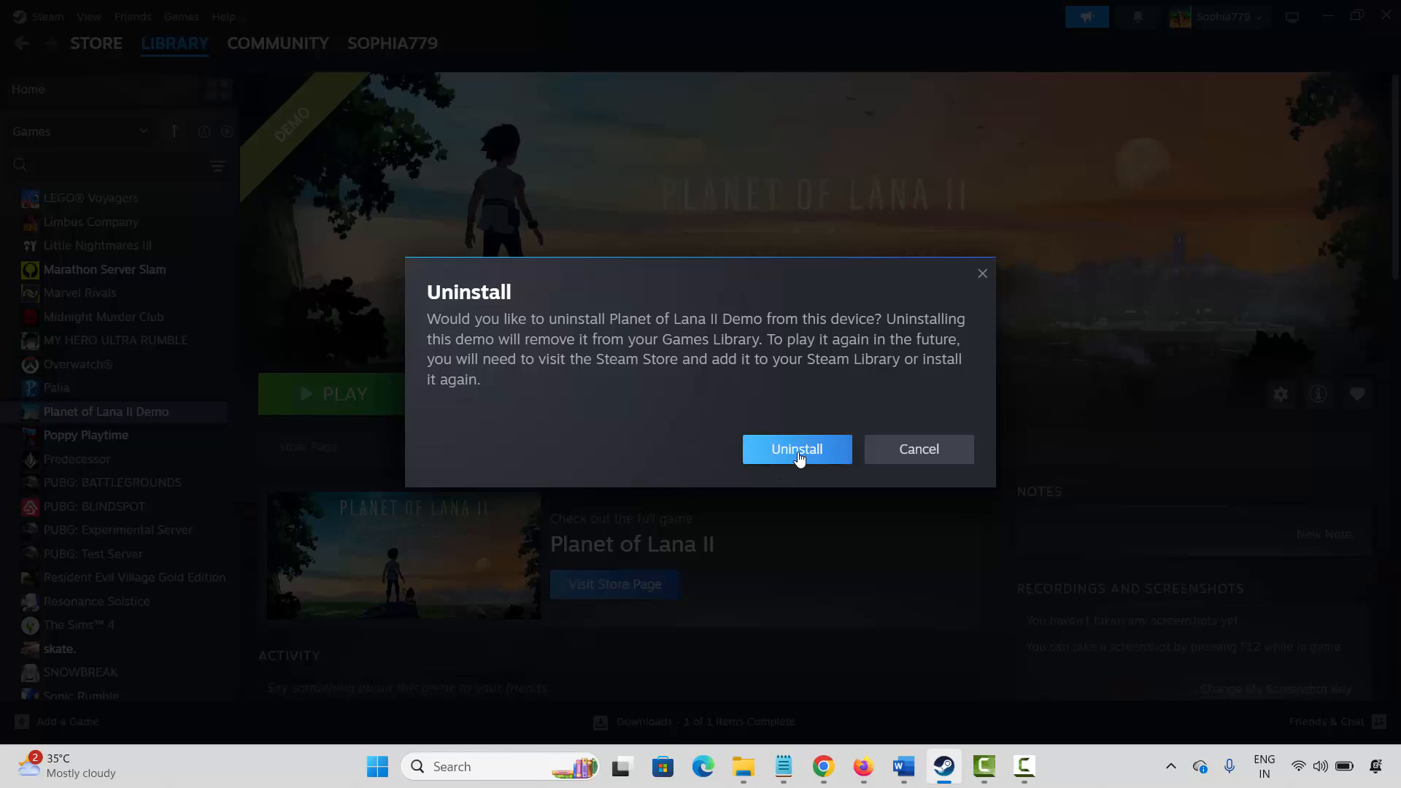
{"action": "left_click", "coordinate": [920, 455]}
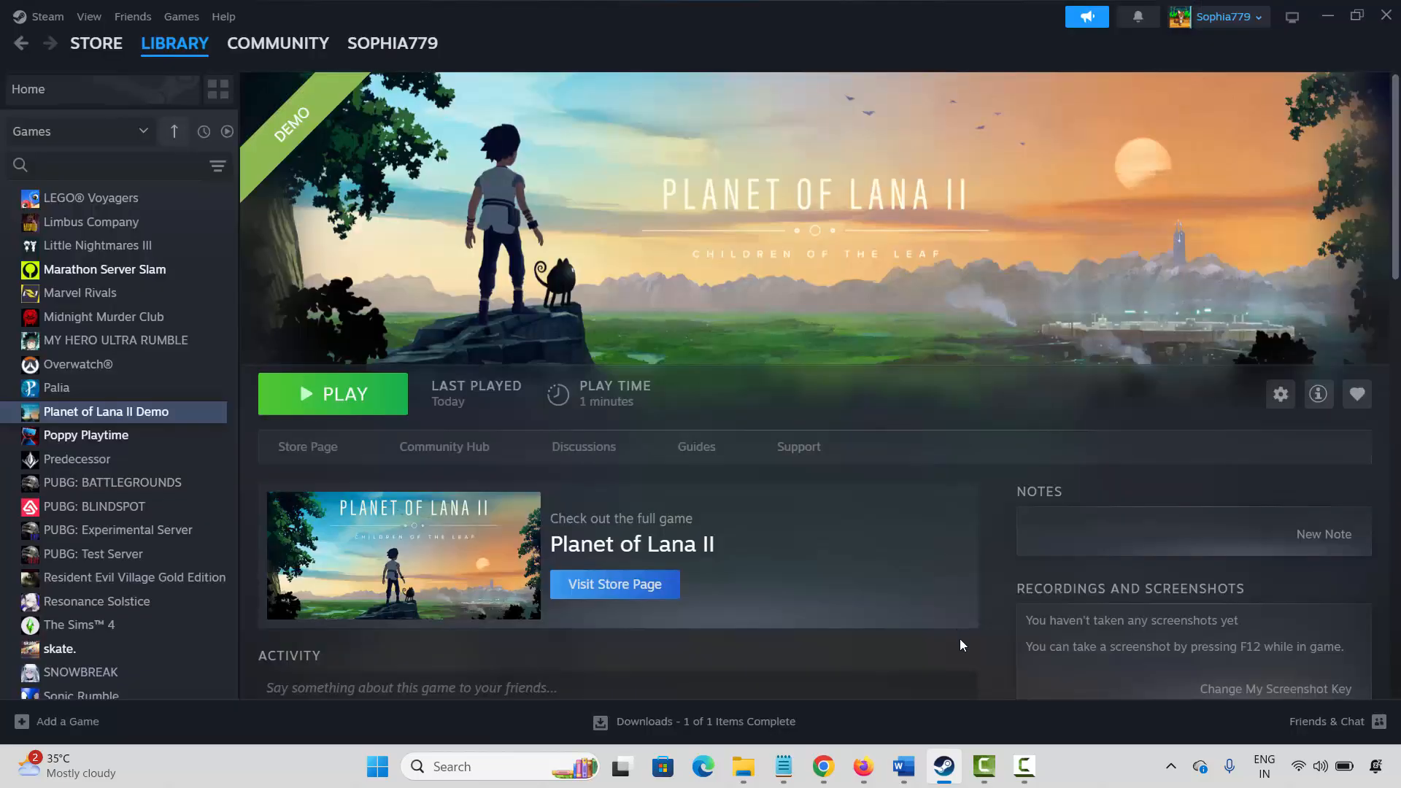